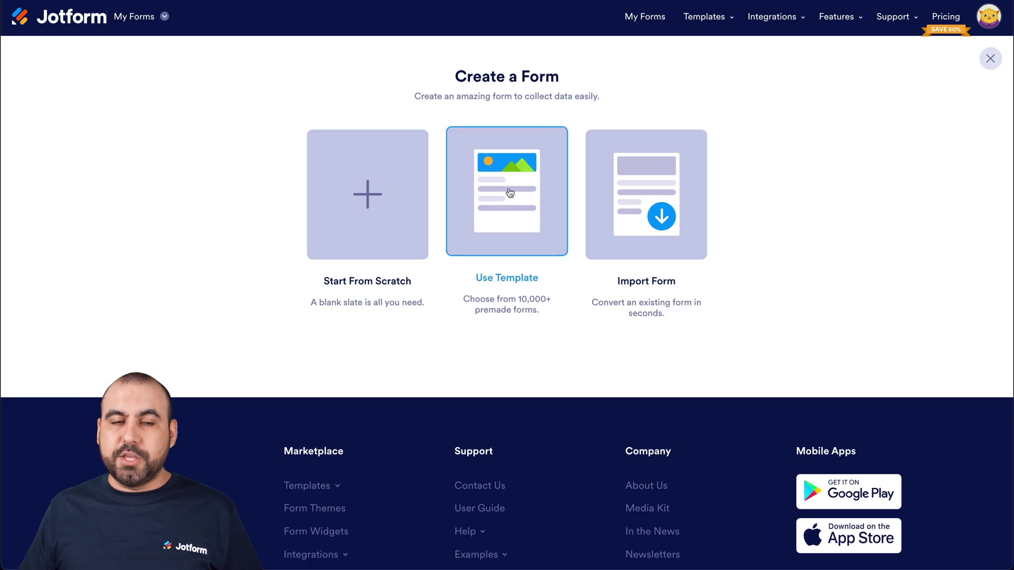
Create a form from the Product Order Form template in the E-commerce Forms industry category.
{"action": "left_click", "coordinate": [510, 191]}
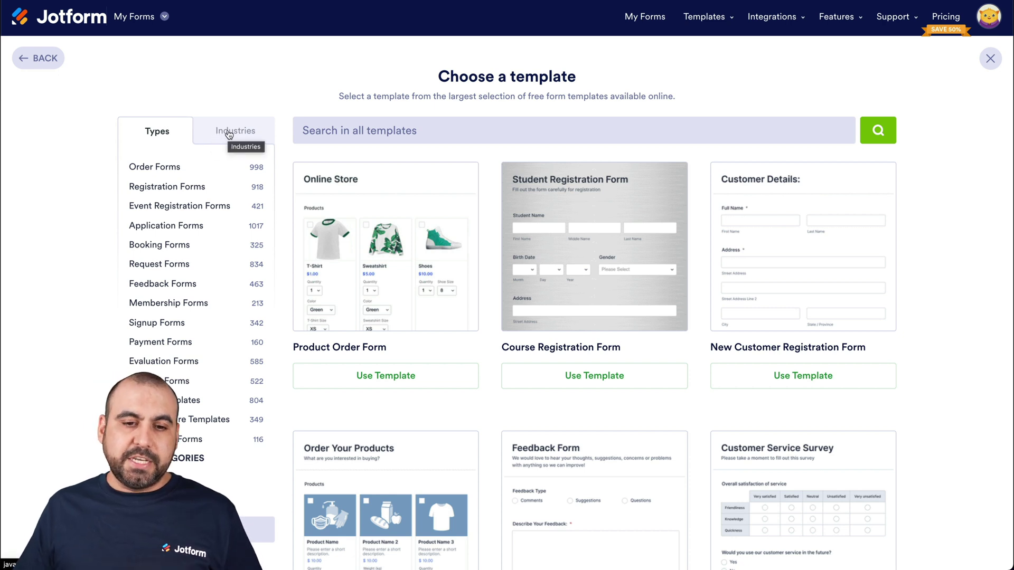
{"action": "left_click", "coordinate": [227, 133]}
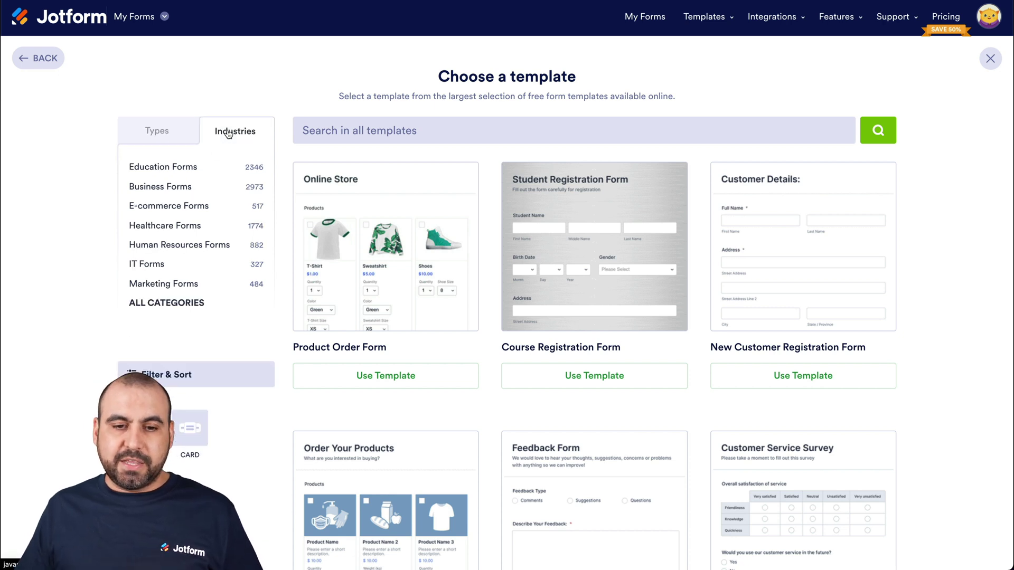
{"action": "left_click", "coordinate": [176, 210]}
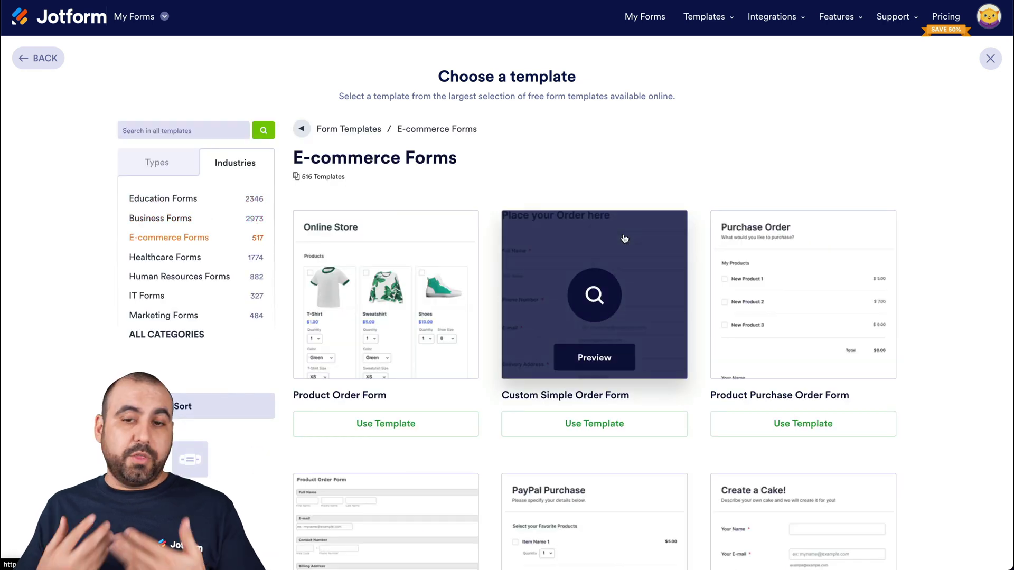
{"action": "scroll", "coordinate": [624, 239], "scroll_direction": "down", "scroll_amount": 3}
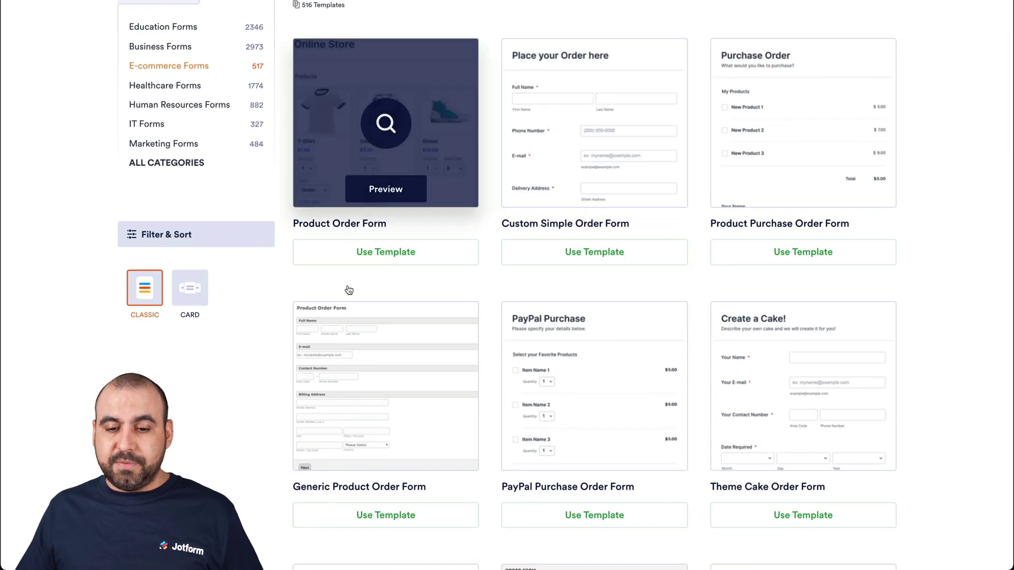
{"action": "scroll", "coordinate": [502, 372], "scroll_direction": "down", "scroll_amount": 7}
{"action": "scroll", "coordinate": [503, 371], "scroll_direction": "up", "scroll_amount": 8}
{"action": "scroll", "coordinate": [502, 372], "scroll_direction": "up", "scroll_amount": 2}
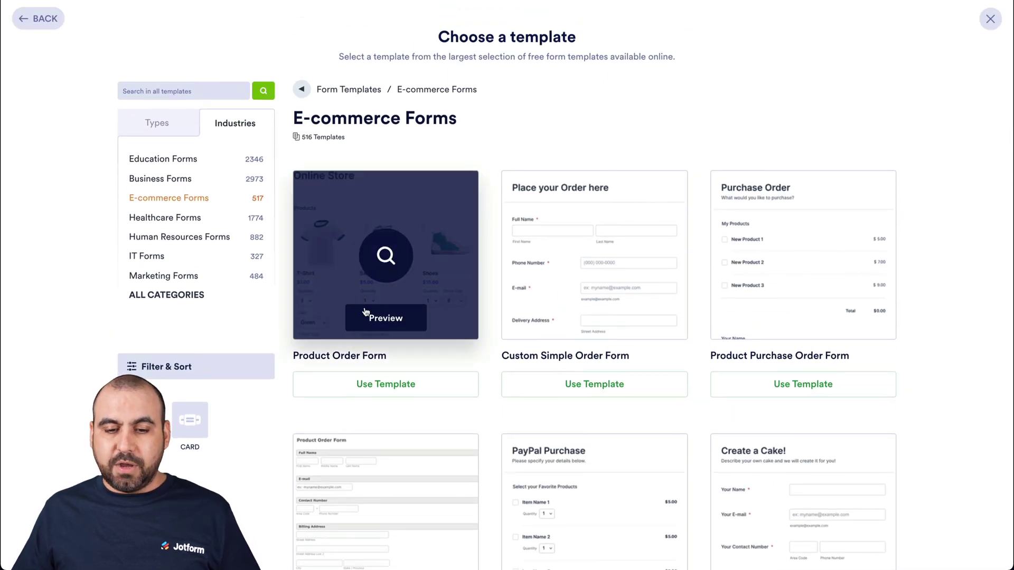
{"action": "left_click", "coordinate": [397, 386]}
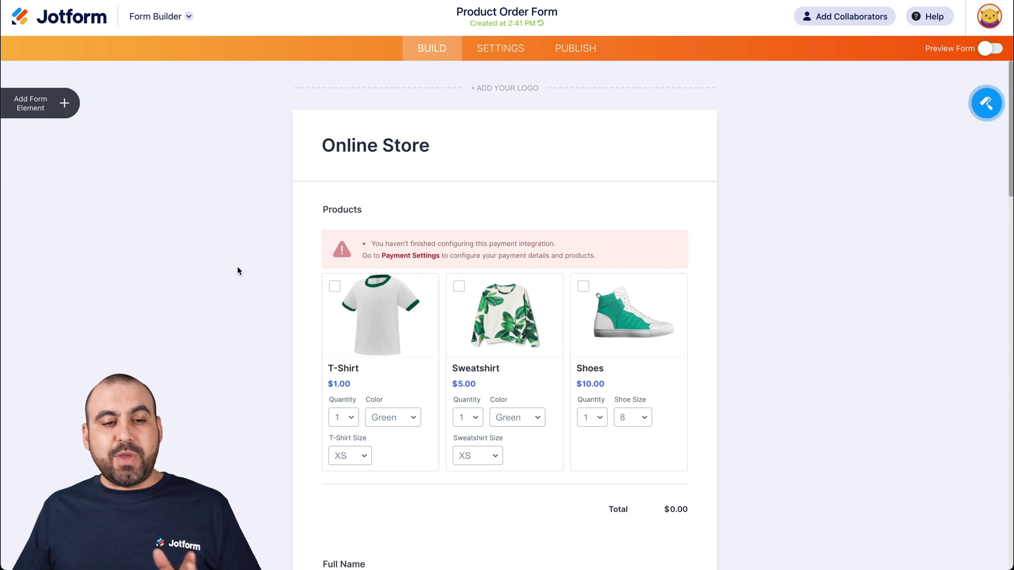
Look at the available form elements and the form designer, and open the payment settings of the Products section.
{"action": "left_click", "coordinate": [64, 106]}
{"action": "left_click", "coordinate": [79, 196]}
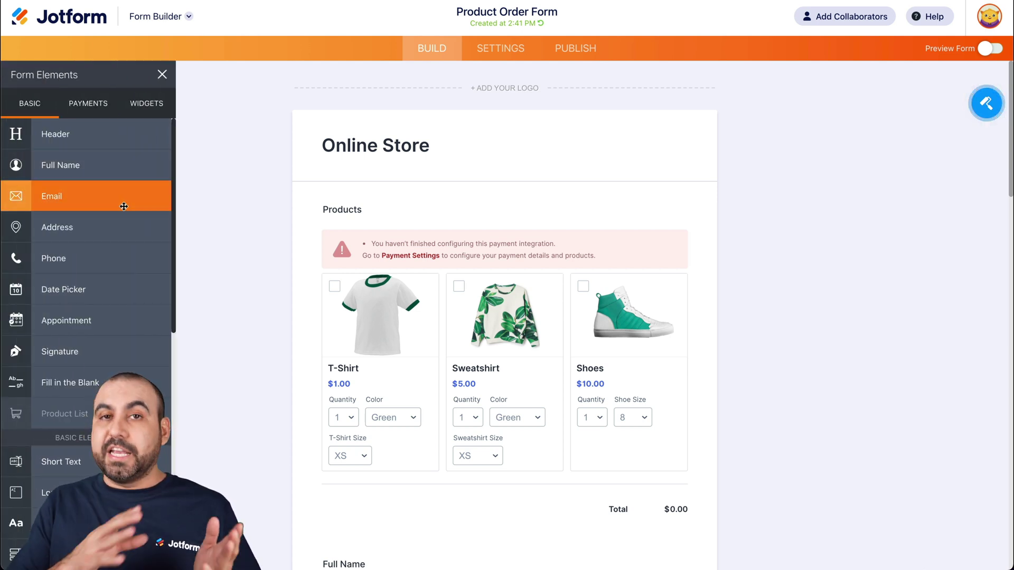
{"action": "left_click", "coordinate": [986, 103]}
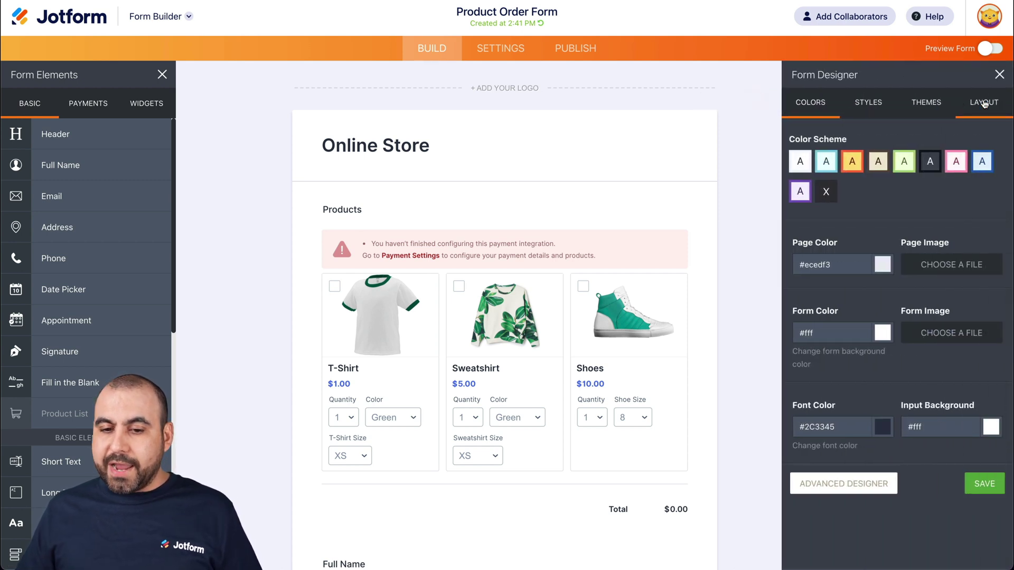
{"action": "left_click", "coordinate": [412, 257]}
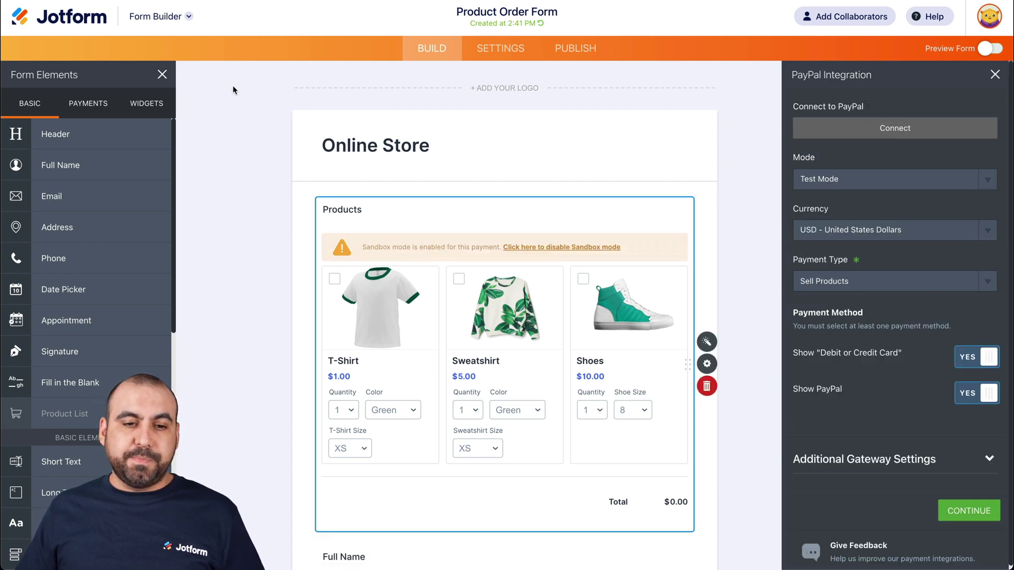
Review the available payment gateways and switch the form's gateway to PayPal Personal.
{"action": "left_click", "coordinate": [87, 104]}
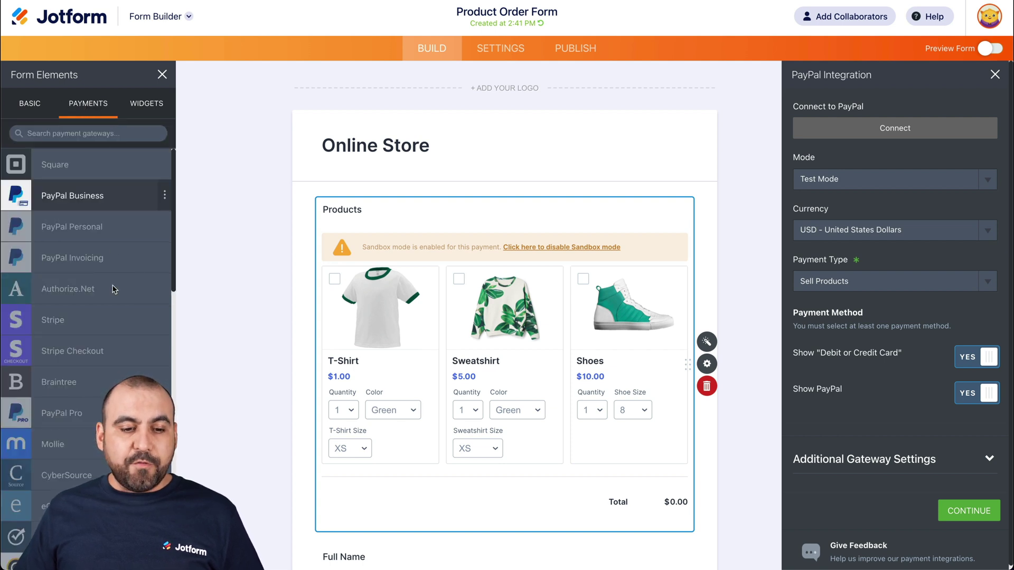
{"action": "scroll", "coordinate": [112, 289], "scroll_direction": "down", "scroll_amount": 15}
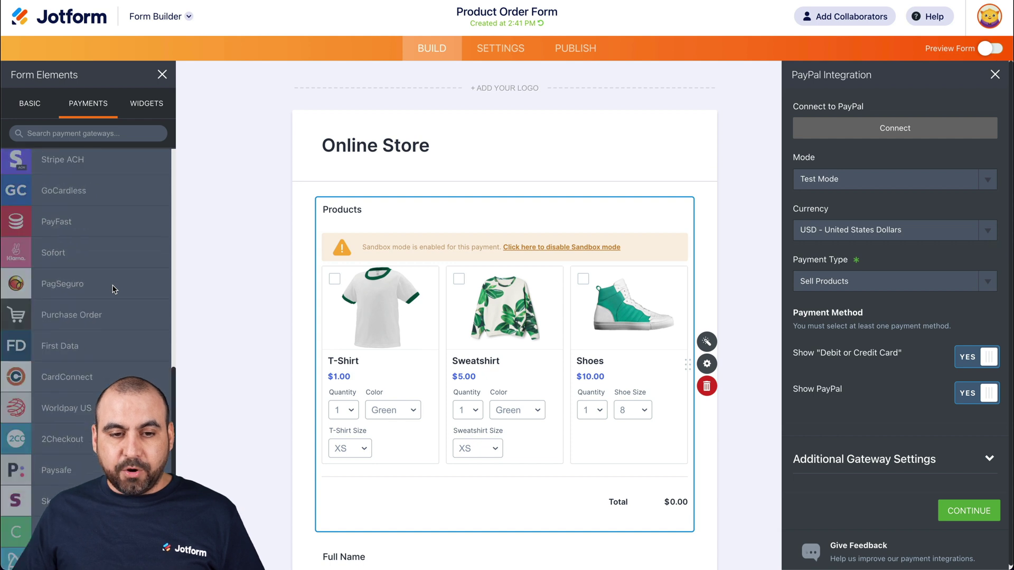
{"action": "scroll", "coordinate": [112, 289], "scroll_direction": "up", "scroll_amount": 15}
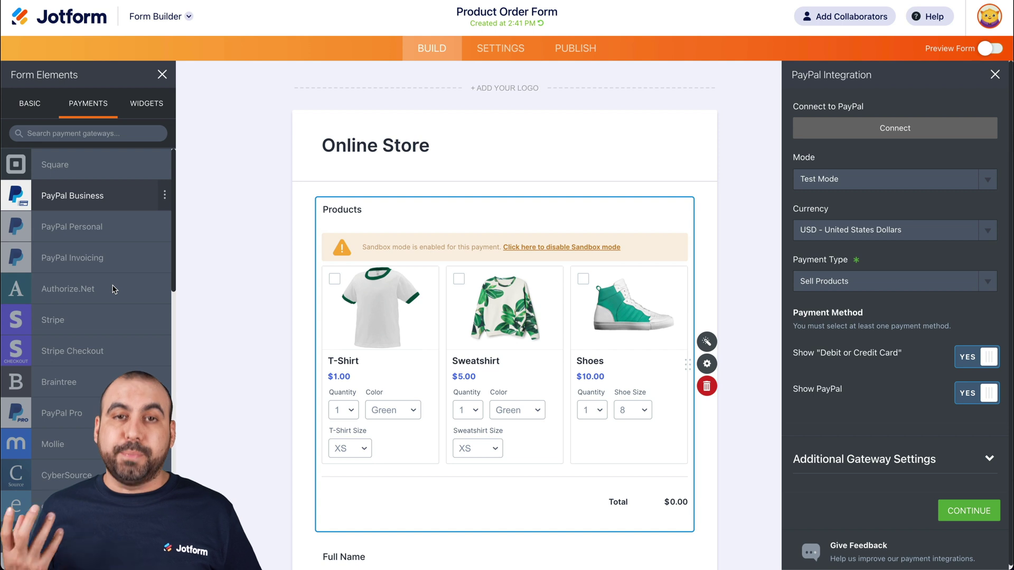
{"action": "left_click", "coordinate": [164, 196]}
{"action": "left_click", "coordinate": [113, 256]}
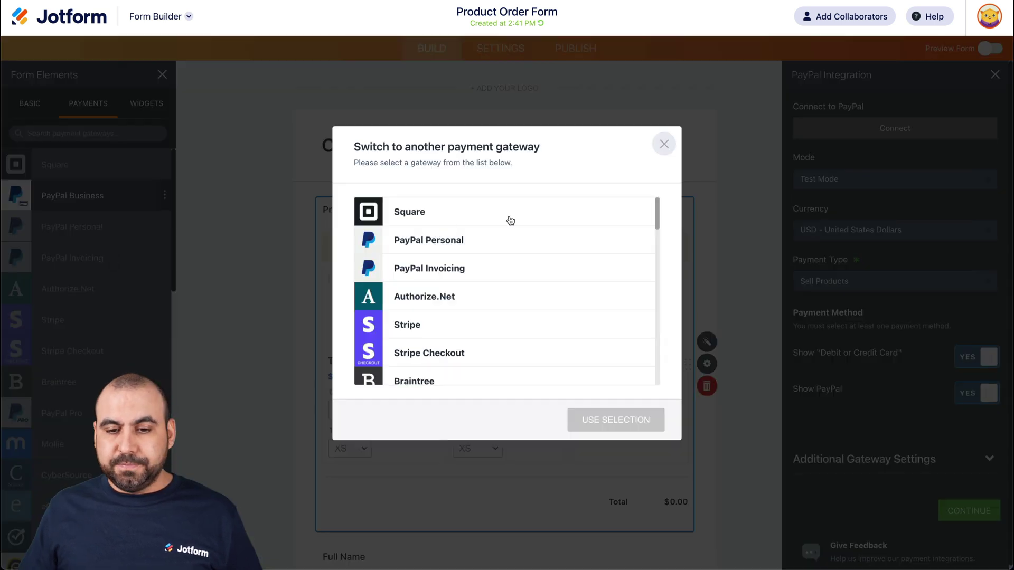
{"action": "left_click", "coordinate": [436, 236]}
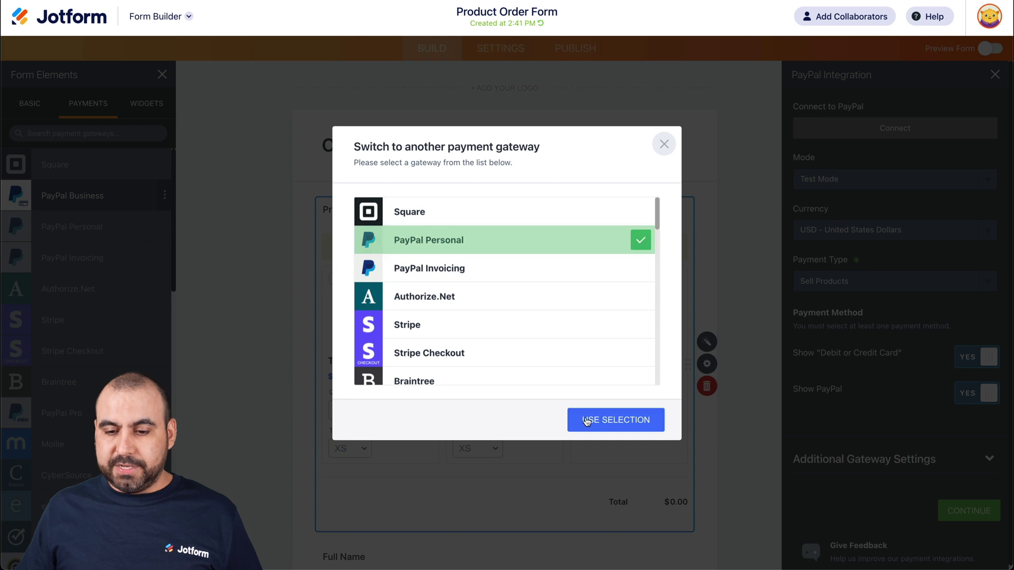
{"action": "left_click", "coordinate": [614, 429]}
{"action": "left_click", "coordinate": [645, 354]}
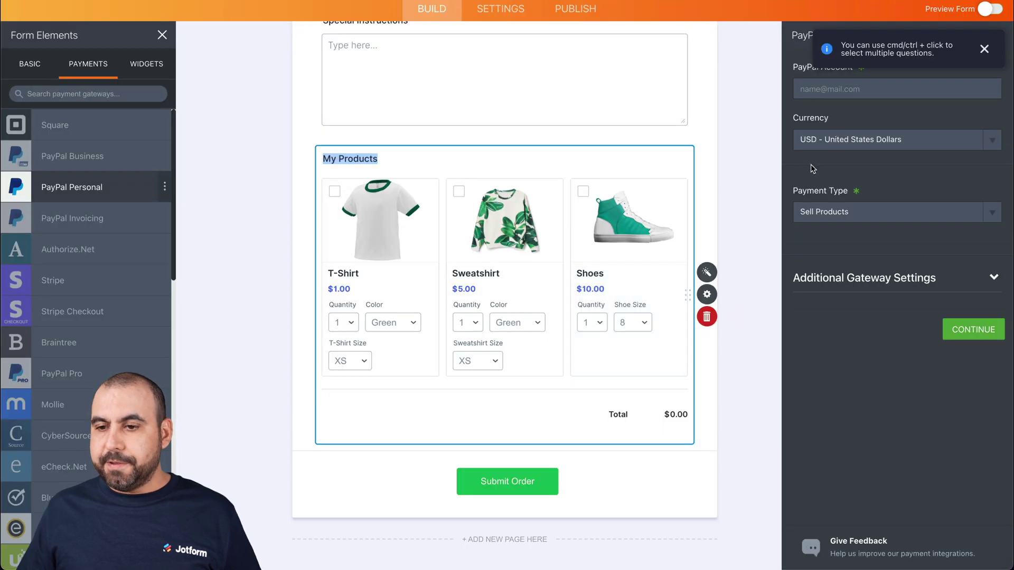
Enter the shop's PayPal account e-mail in the PayPal Personal integration and continue to its product settings.
{"action": "left_click", "coordinate": [836, 89]}
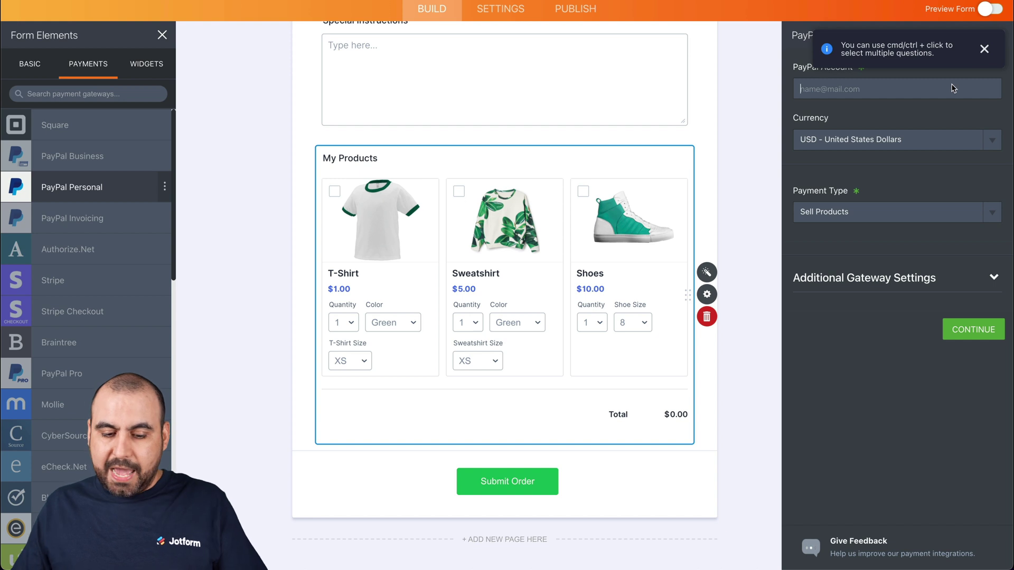
{"action": "key", "text": "ctrl+v"}
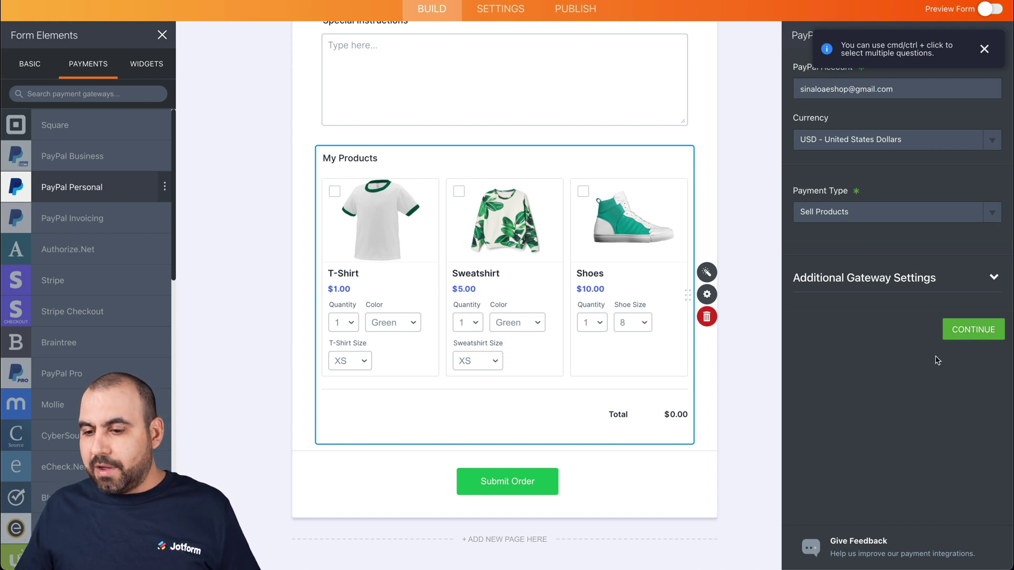
{"action": "left_click", "coordinate": [973, 329]}
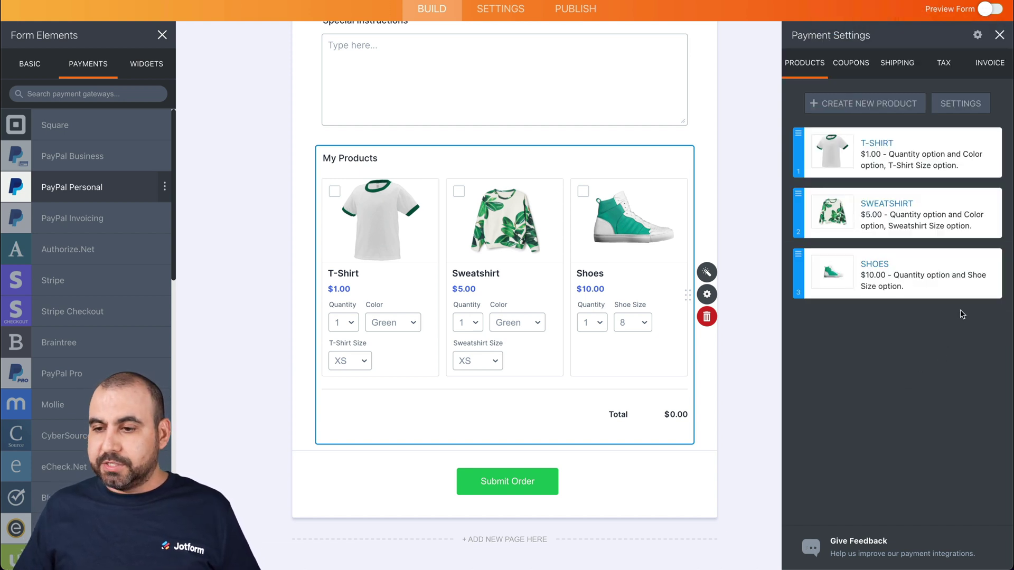
Move the My Products section up the form so it sits directly below the Online Store header.
{"action": "scroll", "coordinate": [645, 238], "scroll_direction": "up", "scroll_amount": 1}
{"action": "scroll", "coordinate": [645, 238], "scroll_direction": "up", "scroll_amount": 2}
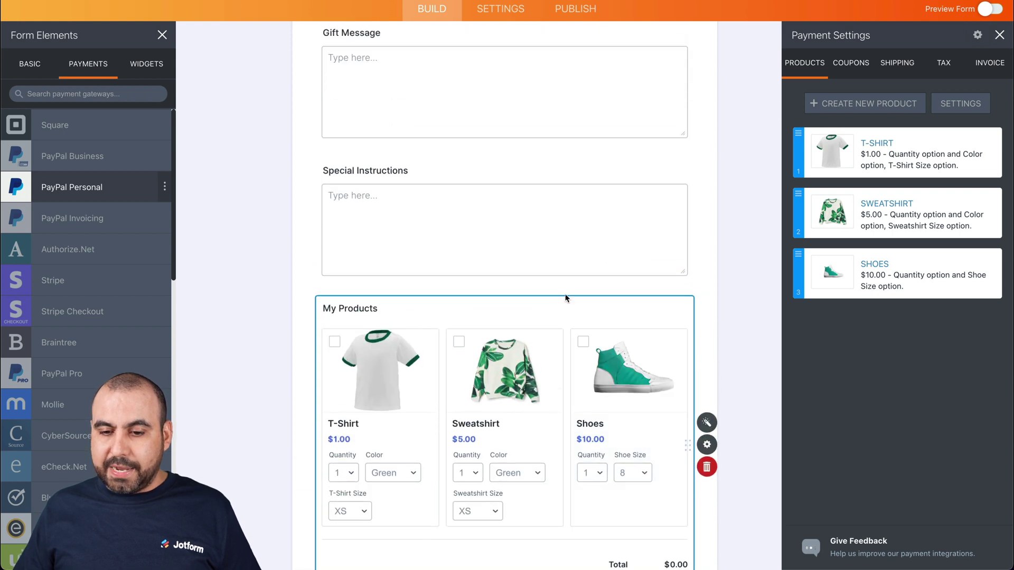
{"action": "left_click_drag", "start_coordinate": [448, 302], "coordinate": [425, 9]}
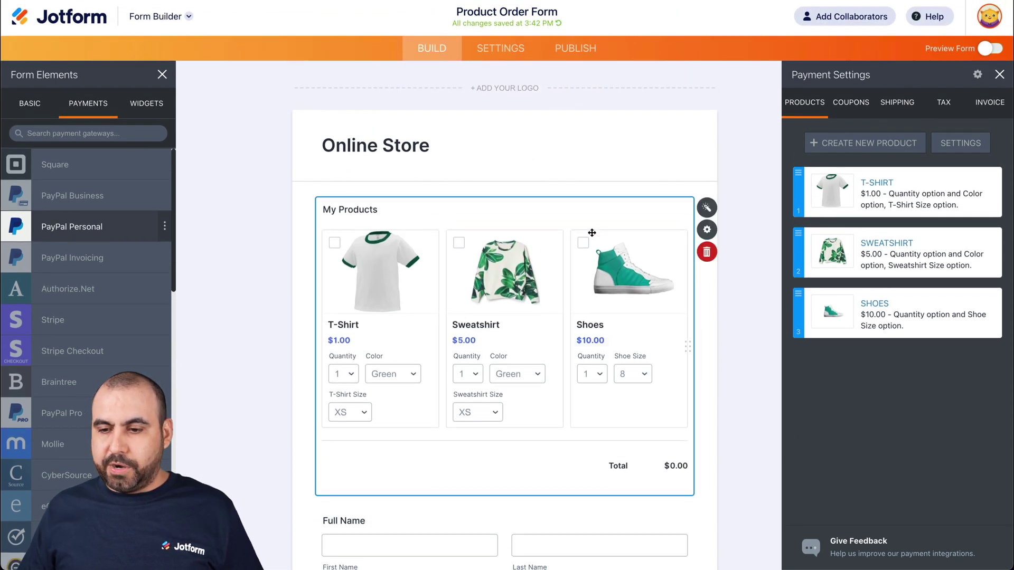
Open the T-Shirt product for editing and review its basic details, product options and stock settings.
{"action": "mouse_move", "coordinate": [885, 182]}
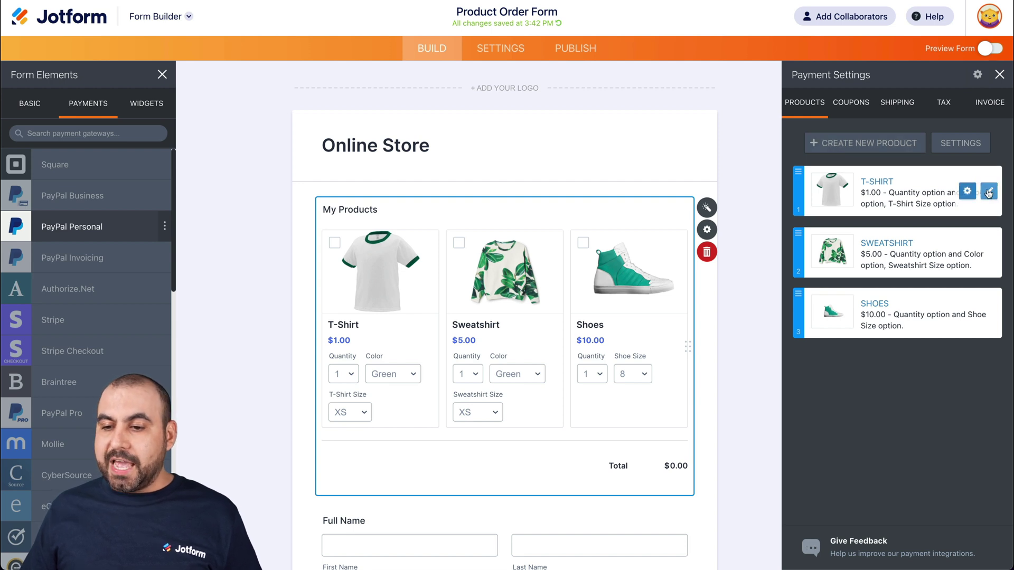
{"action": "left_click", "coordinate": [988, 192]}
{"action": "scroll", "coordinate": [881, 273], "scroll_direction": "down", "scroll_amount": 1}
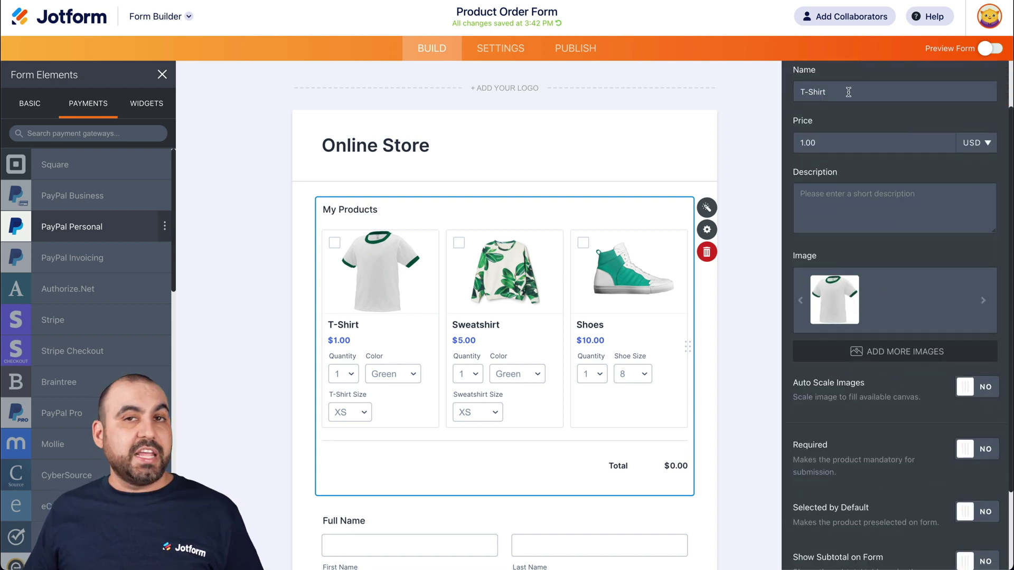
{"action": "scroll", "coordinate": [841, 315], "scroll_direction": "down", "scroll_amount": 2}
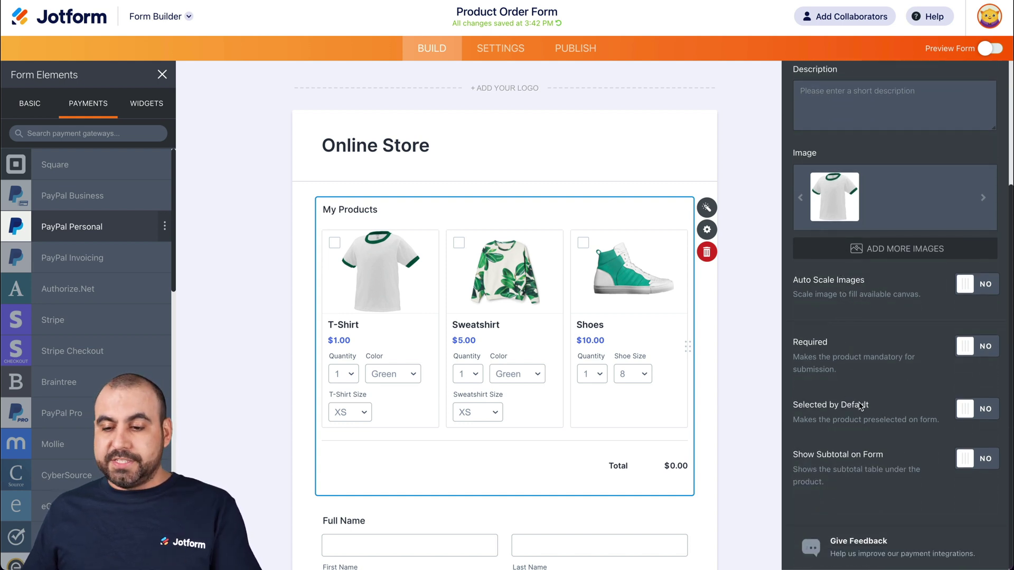
{"action": "scroll", "coordinate": [864, 464], "scroll_direction": "up", "scroll_amount": 3}
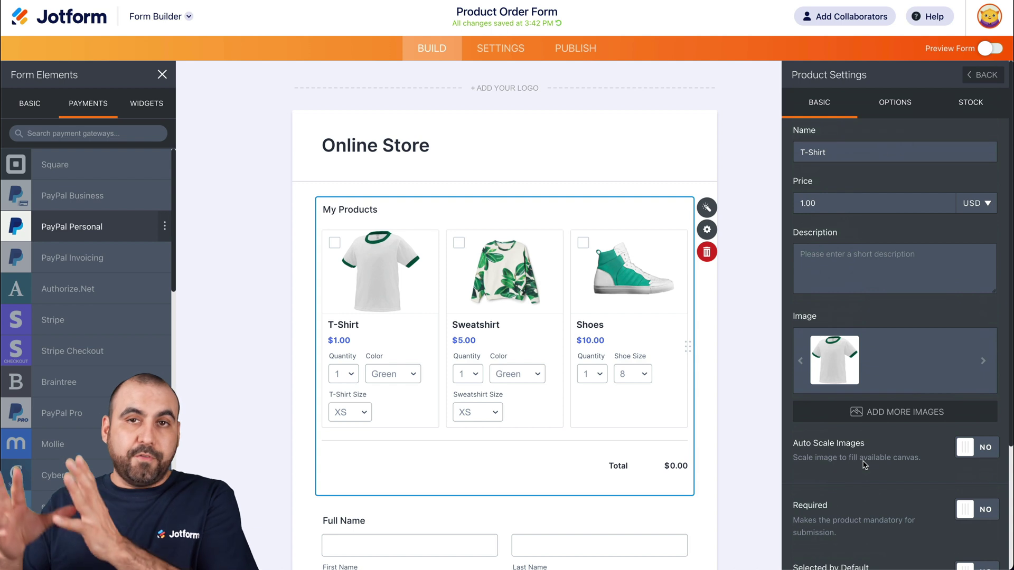
{"action": "left_click", "coordinate": [890, 106]}
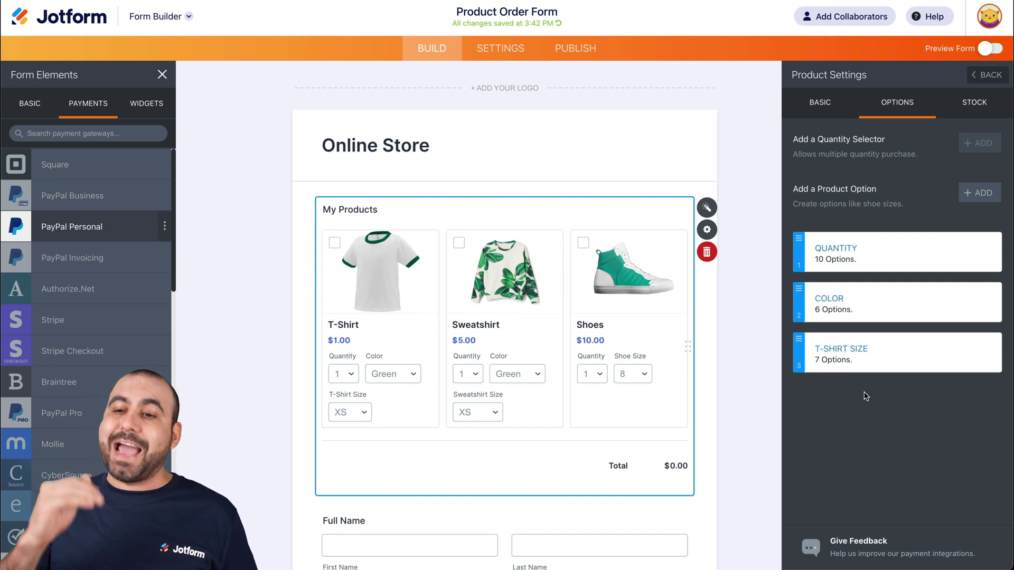
{"action": "left_click", "coordinate": [977, 104]}
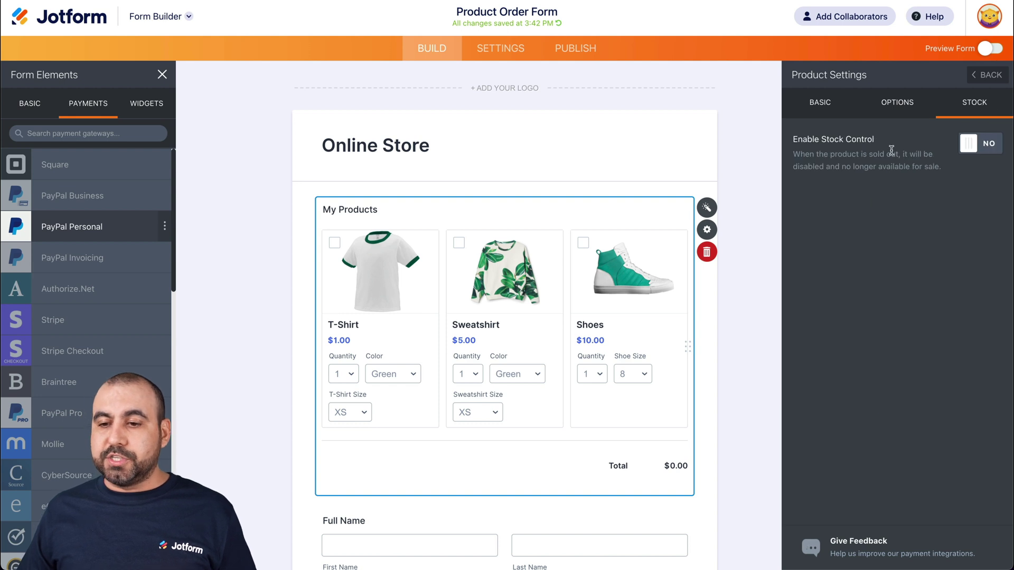
Try out stock control for the T-Shirt, switch it back off and leave the product settings.
{"action": "left_click", "coordinate": [981, 143]}
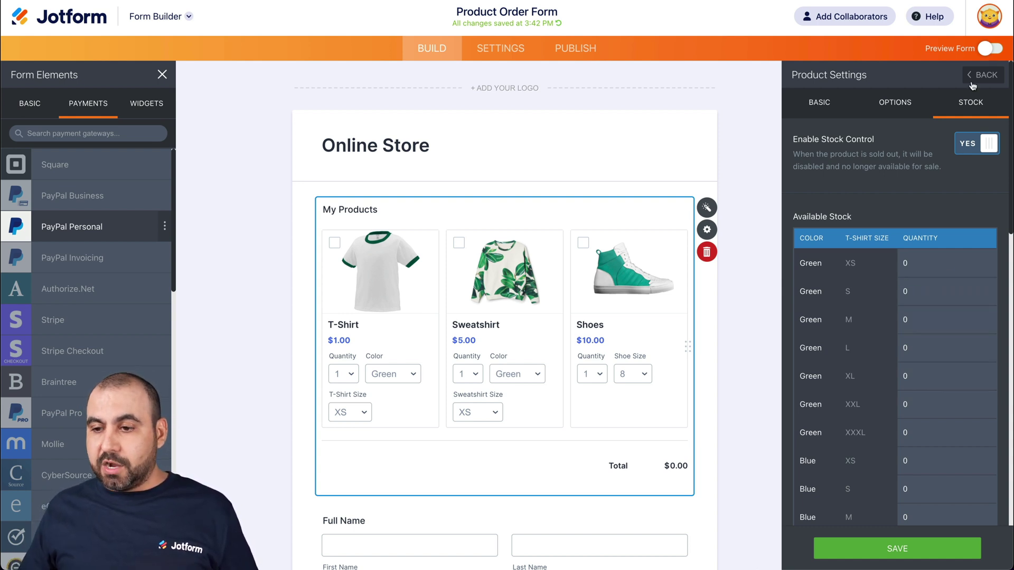
{"action": "left_click", "coordinate": [964, 146]}
{"action": "left_click", "coordinate": [845, 116]}
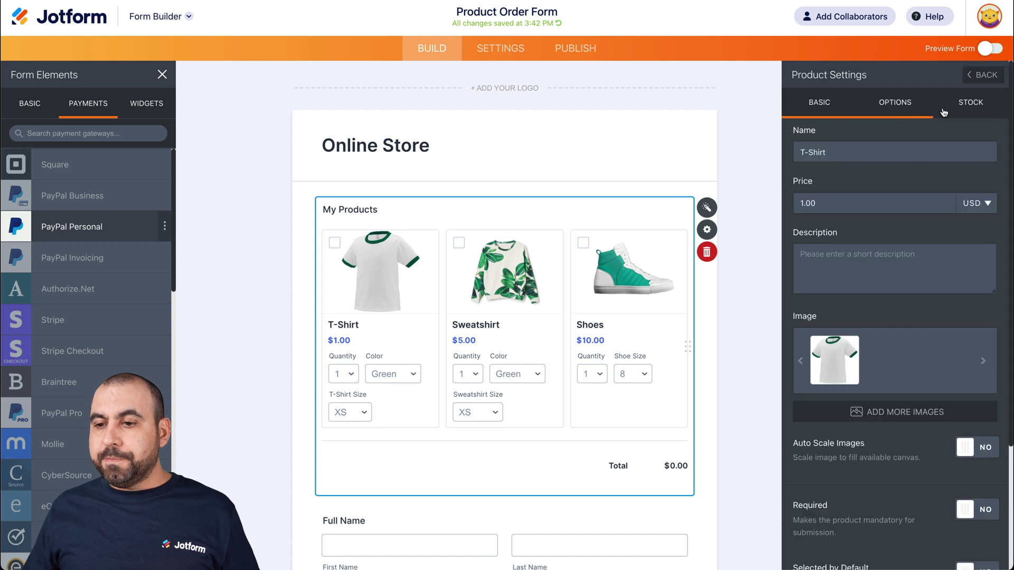
{"action": "left_click", "coordinate": [982, 75]}
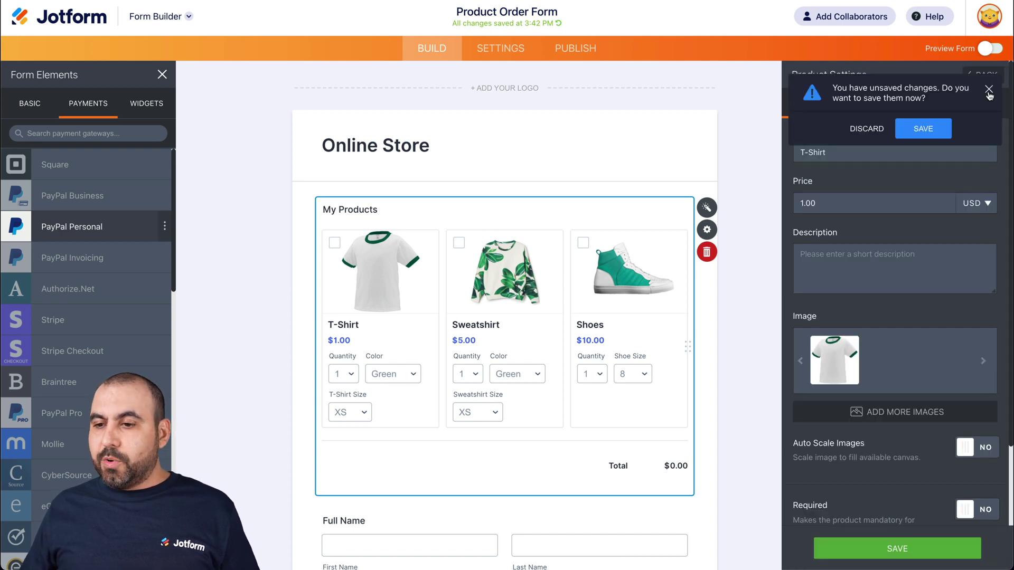
{"action": "left_click", "coordinate": [989, 92]}
{"action": "left_click", "coordinate": [749, 158]}
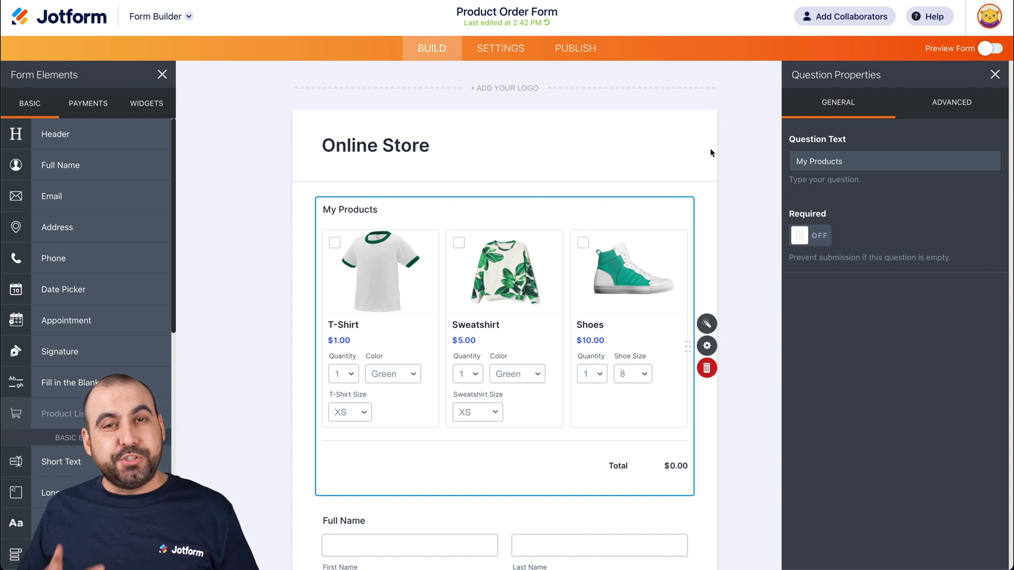
Leave the form builder for My Apps and start creating a new app from a template.
{"action": "left_click", "coordinate": [94, 20]}
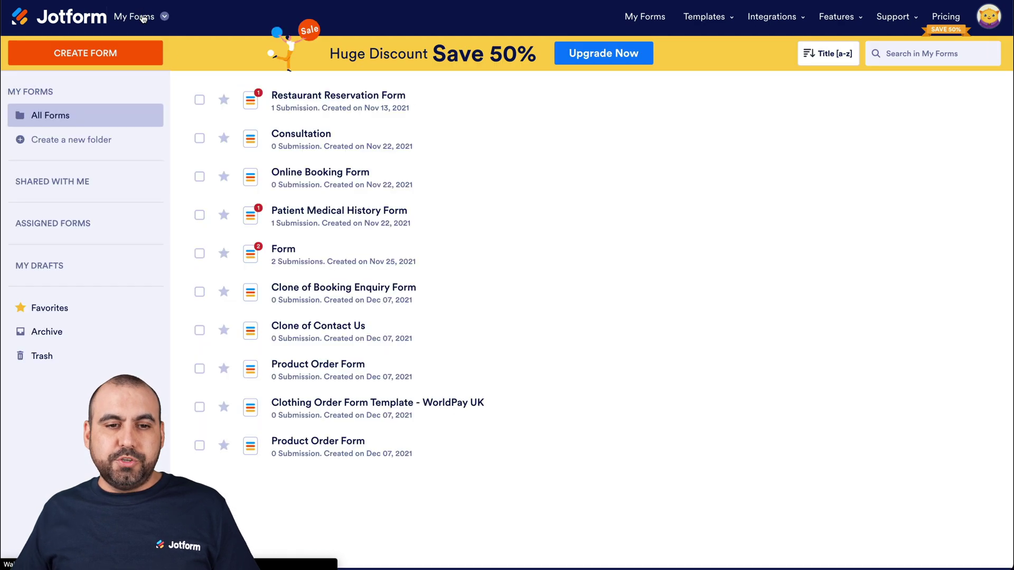
{"action": "left_click", "coordinate": [143, 18]}
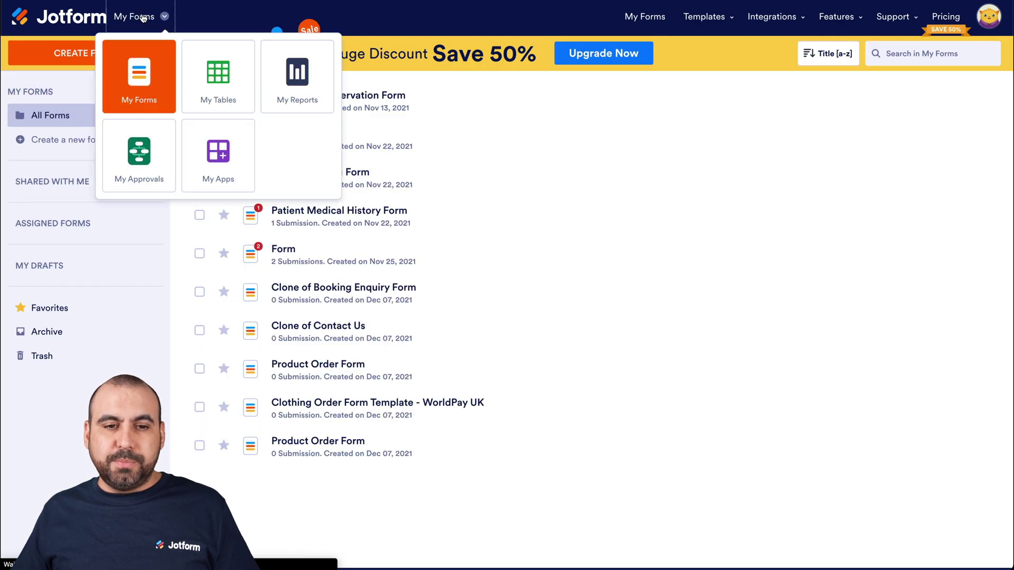
{"action": "left_click", "coordinate": [219, 146]}
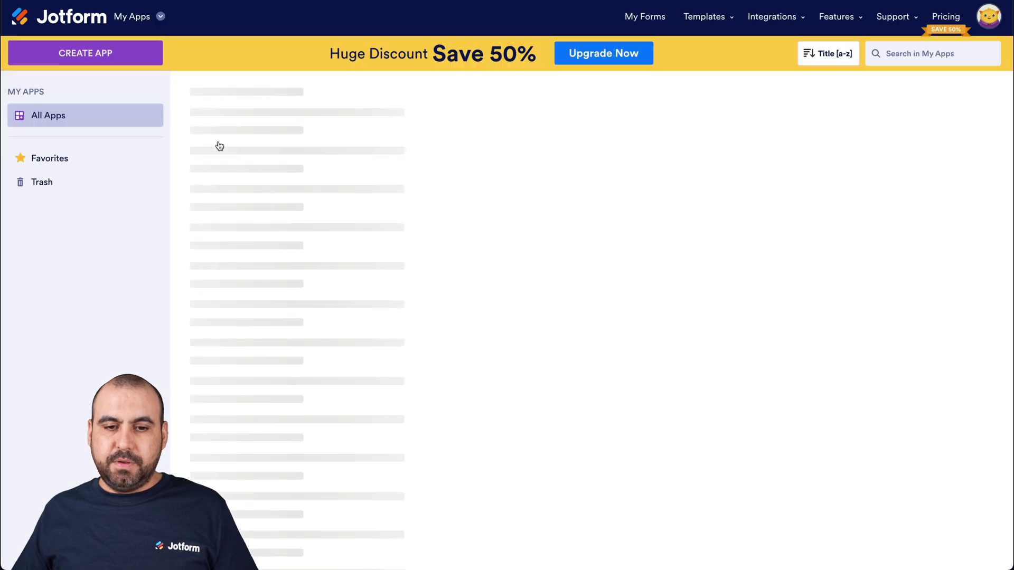
{"action": "left_click", "coordinate": [100, 53]}
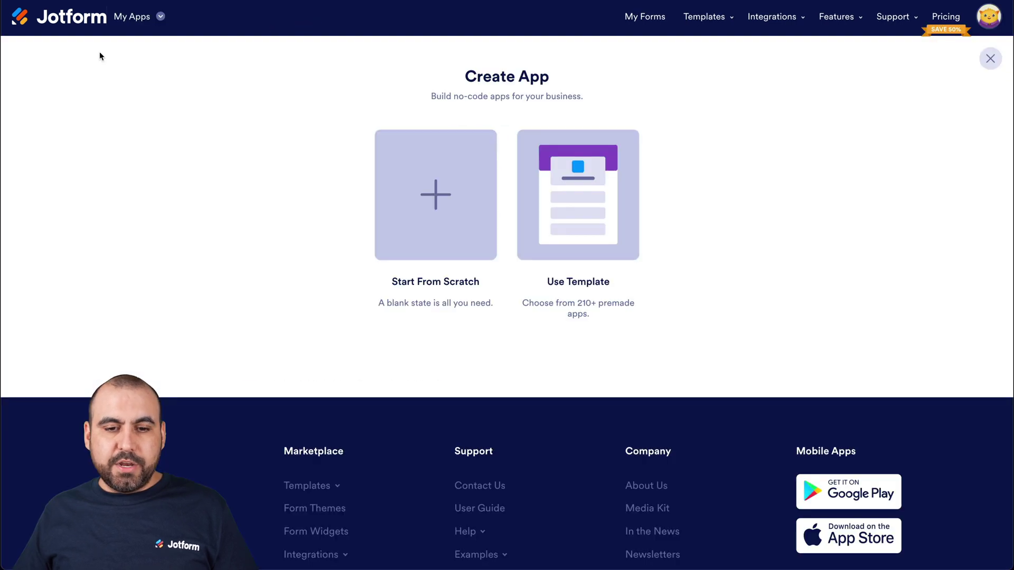
{"action": "left_click", "coordinate": [578, 204]}
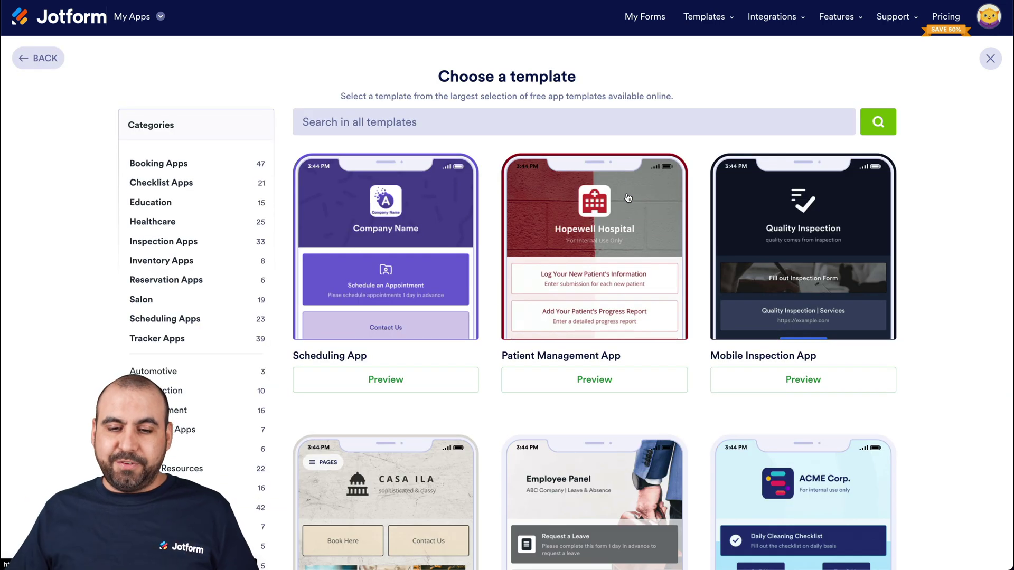
Browse the app templates and create the app from the Booking App template.
{"action": "scroll", "coordinate": [628, 198], "scroll_direction": "down", "scroll_amount": 3}
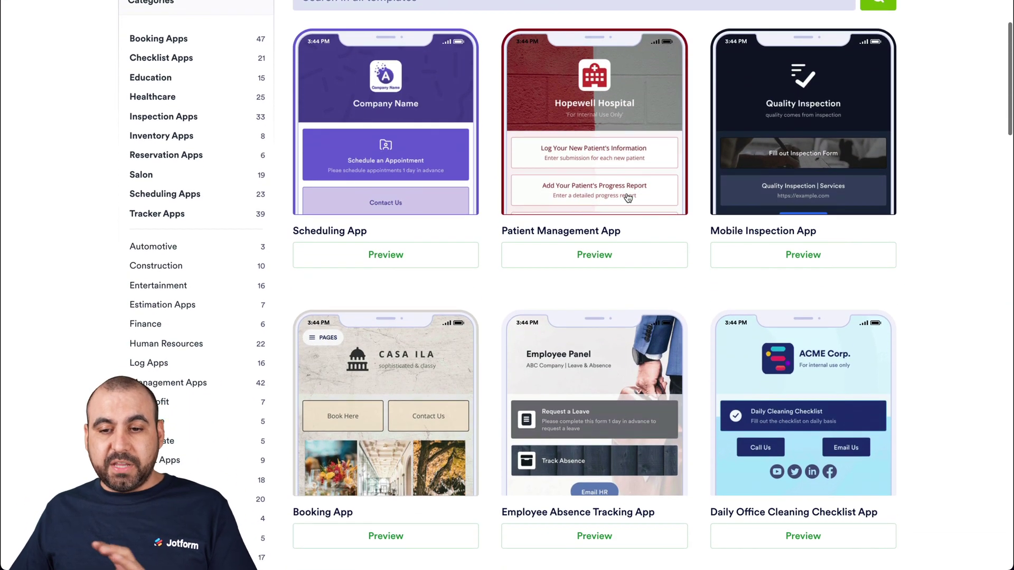
{"action": "scroll", "coordinate": [628, 198], "scroll_direction": "down", "scroll_amount": 4}
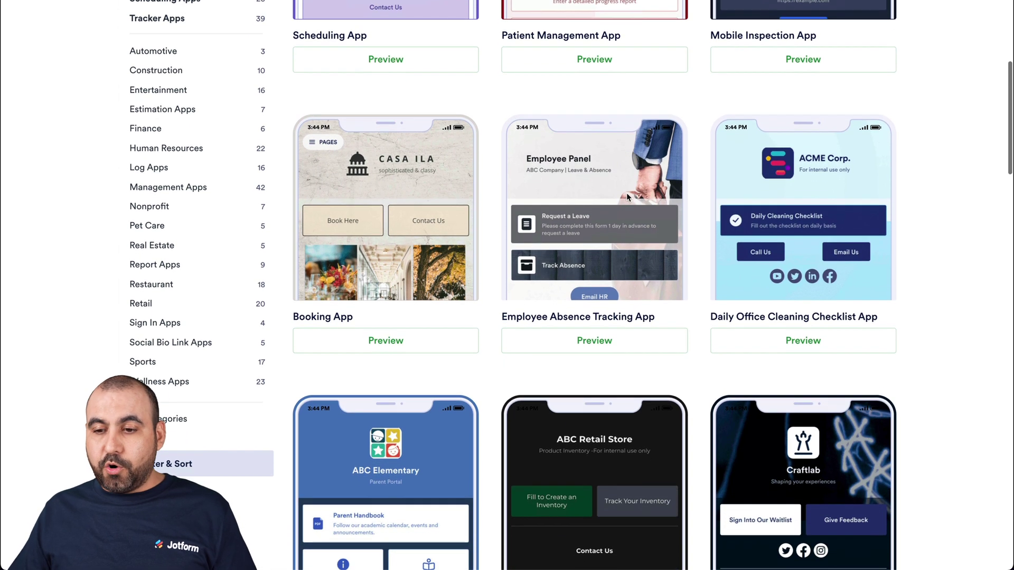
{"action": "scroll", "coordinate": [626, 196], "scroll_direction": "up", "scroll_amount": 1}
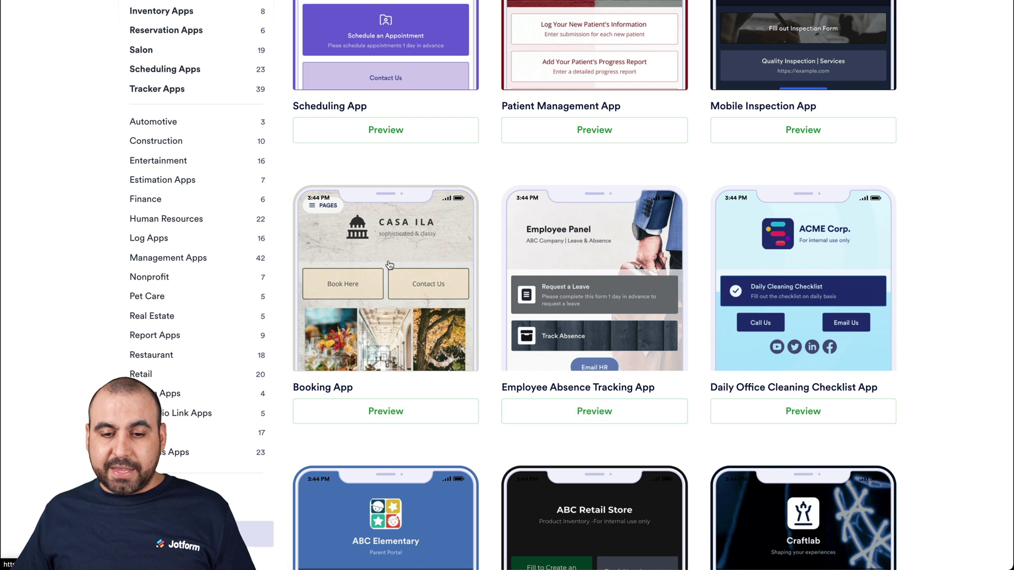
{"action": "left_click", "coordinate": [389, 351]}
{"action": "left_click", "coordinate": [766, 31]}
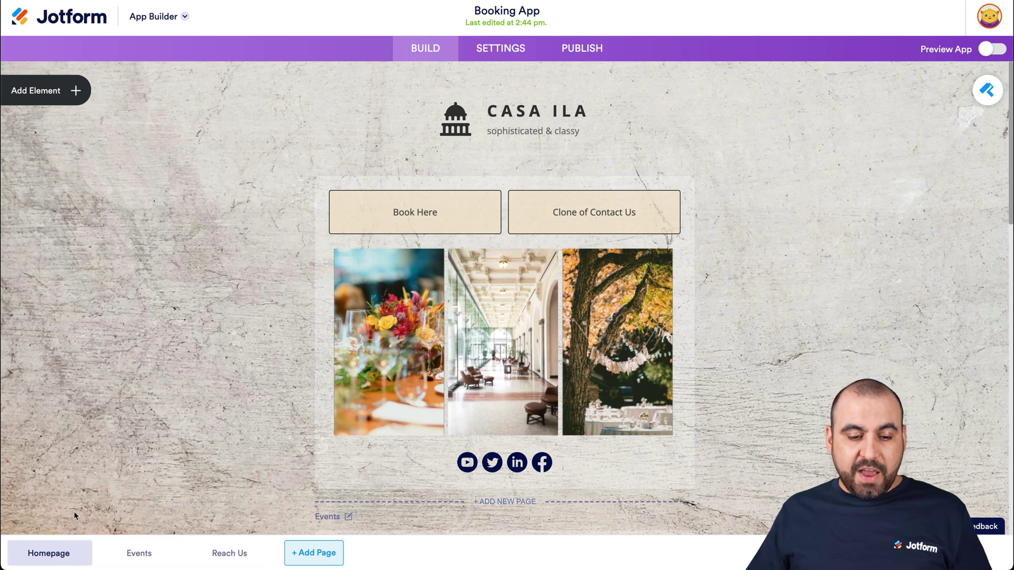
Add a new app page named Store and place the first-listed Product Order Form on it.
{"action": "left_click", "coordinate": [317, 554]}
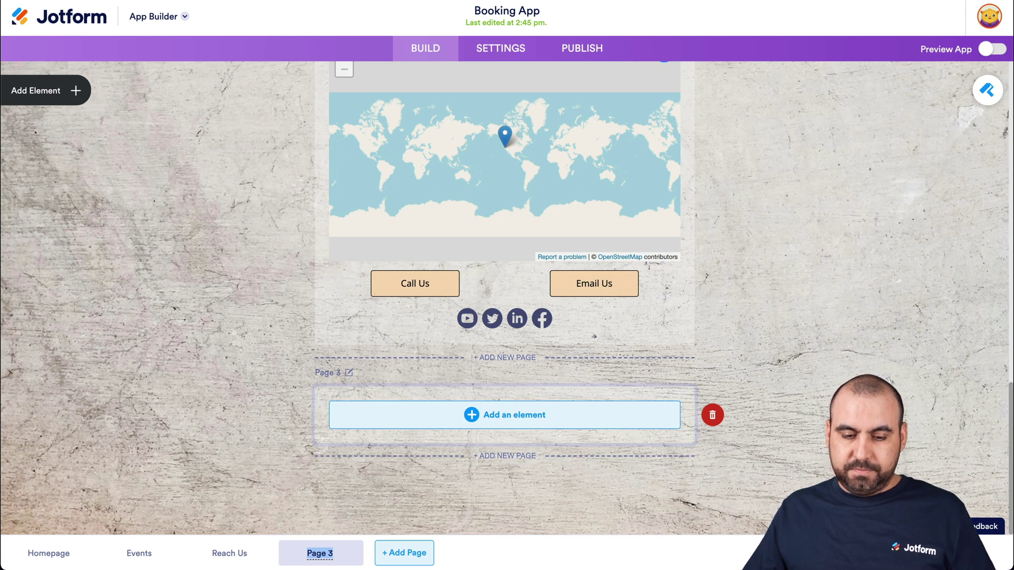
{"action": "type", "text": "Store"}
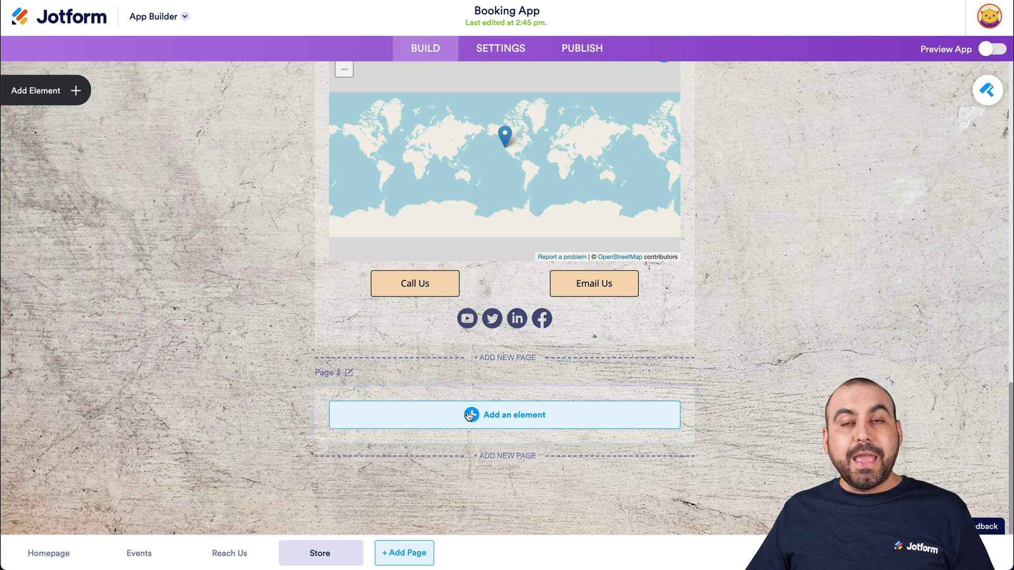
{"action": "left_click", "coordinate": [76, 90]}
{"action": "left_click_drag", "start_coordinate": [71, 143], "coordinate": [506, 423]}
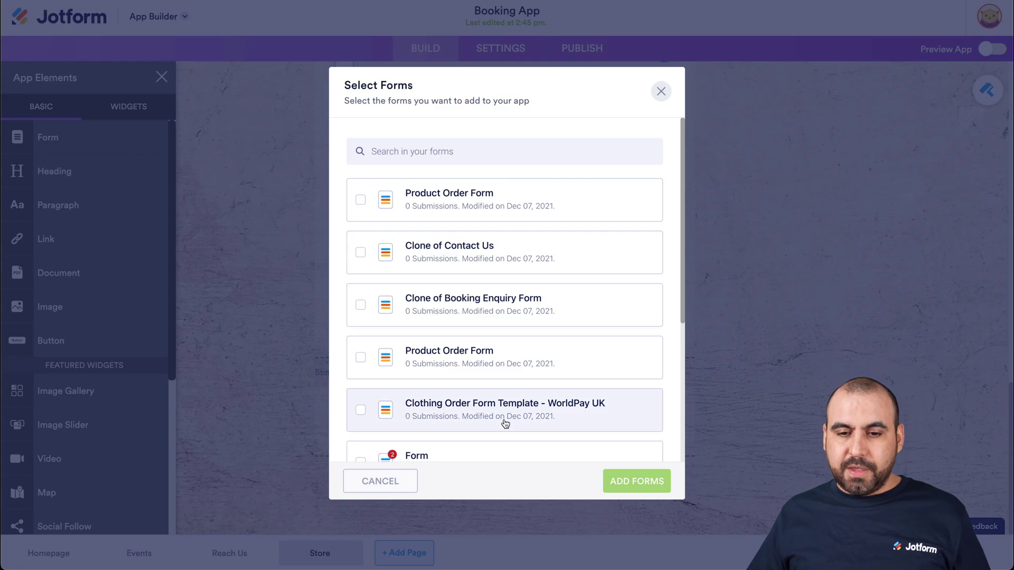
{"action": "left_click", "coordinate": [432, 207]}
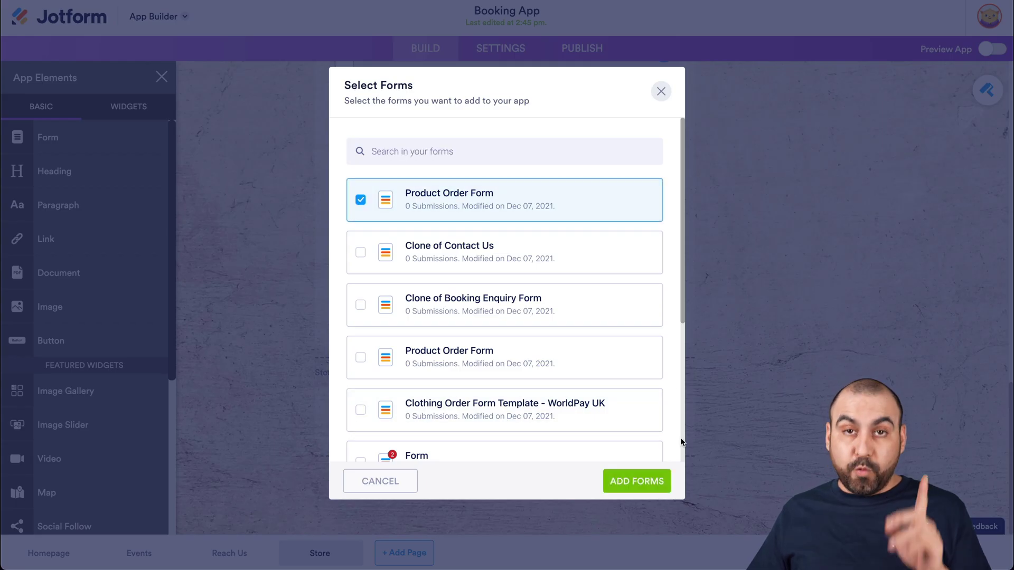
{"action": "left_click", "coordinate": [636, 482]}
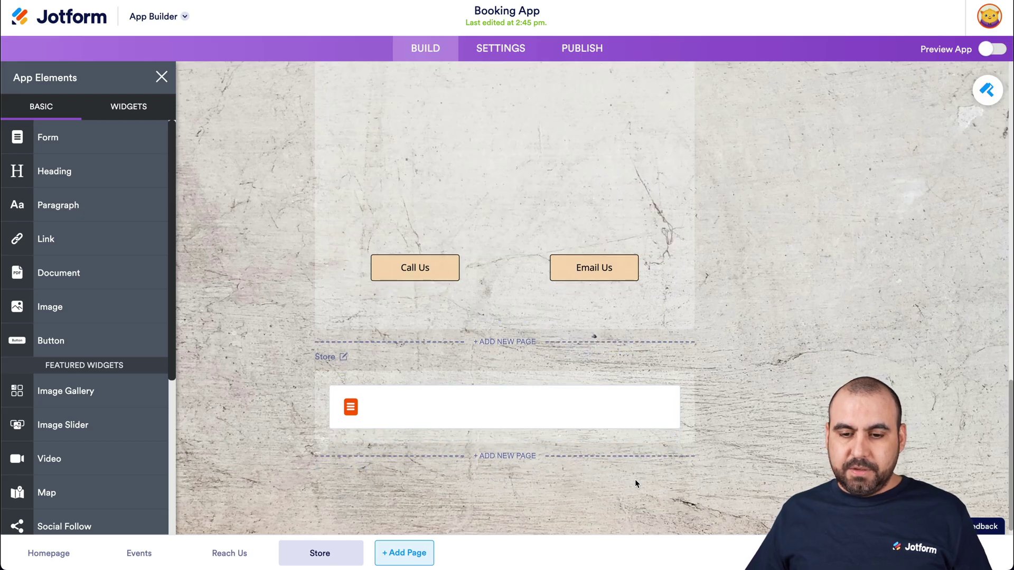
Turn on Show form for the Product Order Form on the Store page and check the embedded products.
{"action": "scroll", "coordinate": [635, 479], "scroll_direction": "up", "scroll_amount": 10}
{"action": "scroll", "coordinate": [636, 484], "scroll_direction": "down", "scroll_amount": 10}
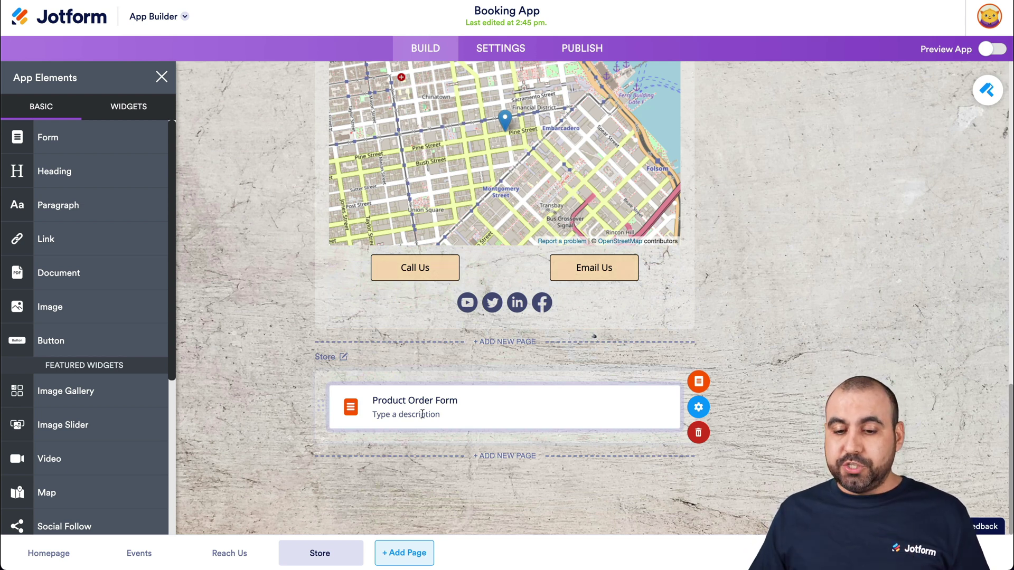
{"action": "left_click", "coordinate": [699, 407]}
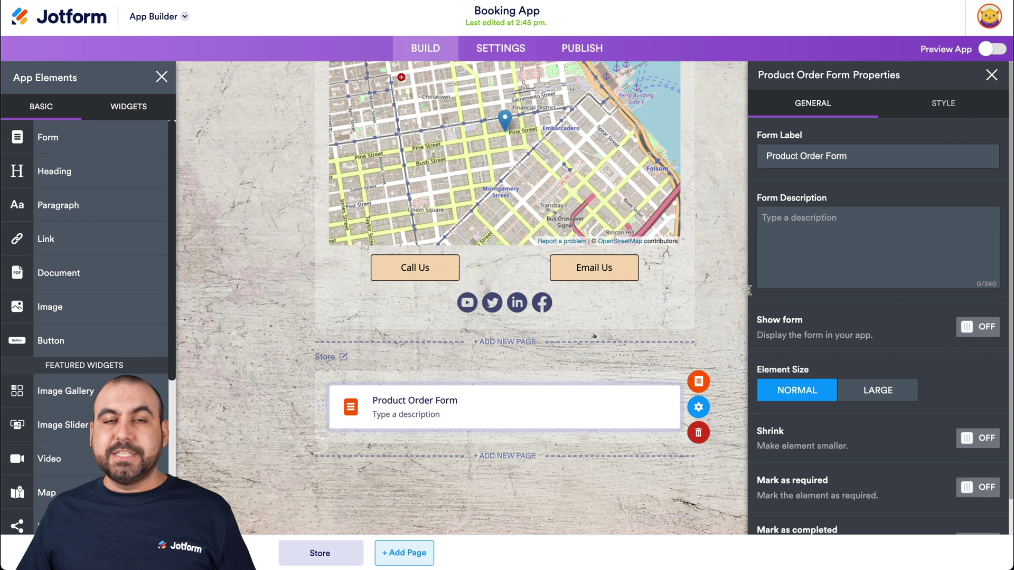
{"action": "left_click", "coordinate": [982, 326]}
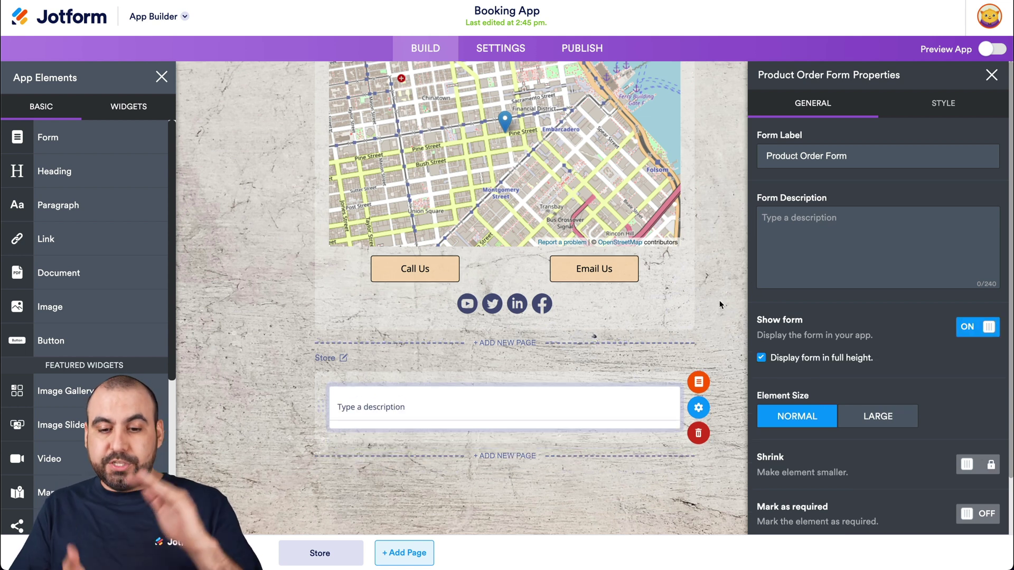
{"action": "scroll", "coordinate": [720, 305], "scroll_direction": "down", "scroll_amount": 2}
{"action": "scroll", "coordinate": [720, 305], "scroll_direction": "down", "scroll_amount": 3}
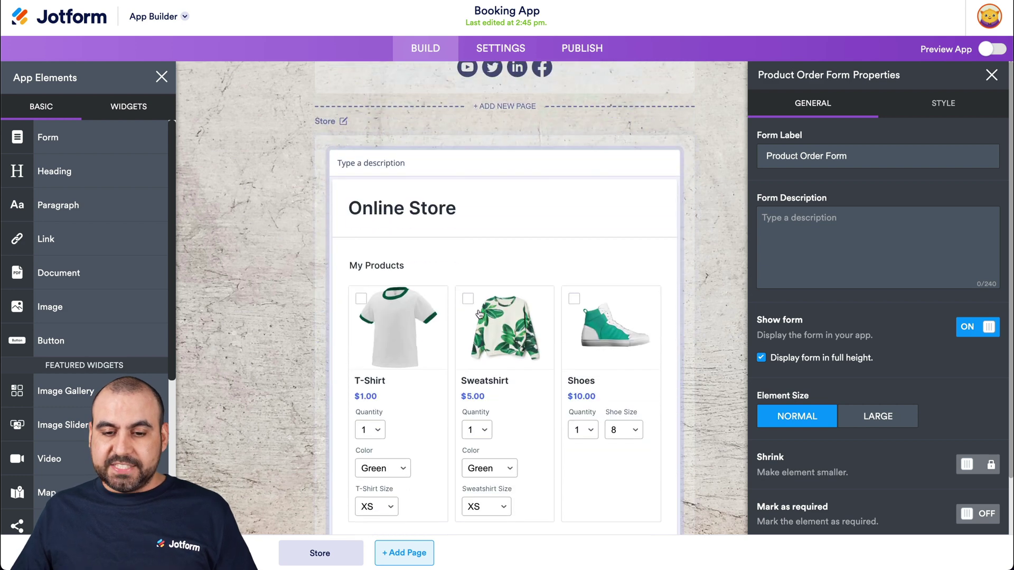
Add a button to the homepage between the form links and the images, with the text Online Store.
{"action": "scroll", "coordinate": [470, 255], "scroll_direction": "up", "scroll_amount": 5}
{"action": "scroll", "coordinate": [471, 255], "scroll_direction": "up", "scroll_amount": 4}
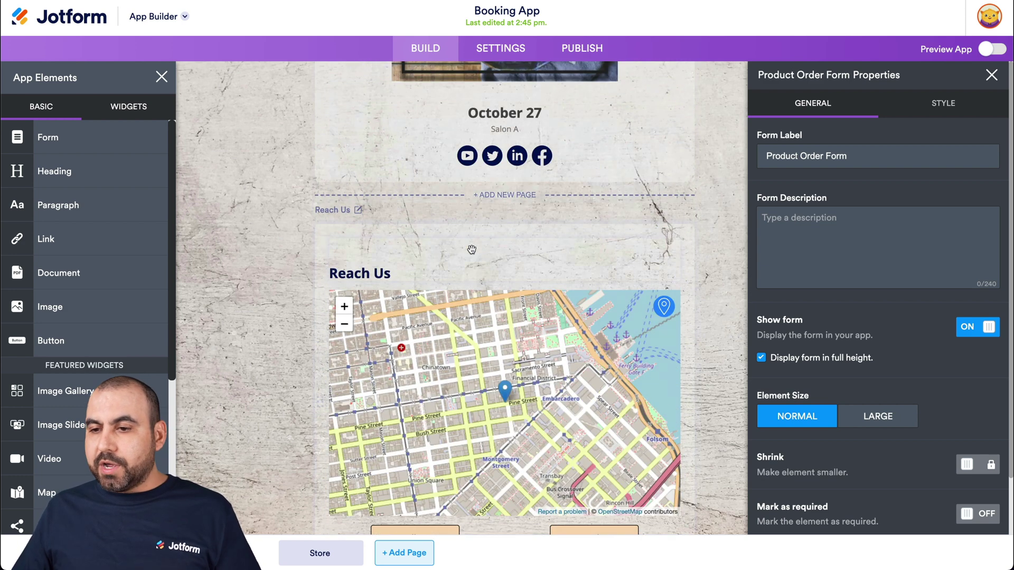
{"action": "scroll", "coordinate": [572, 211], "scroll_direction": "up", "scroll_amount": 8}
{"action": "scroll", "coordinate": [571, 211], "scroll_direction": "up", "scroll_amount": 5}
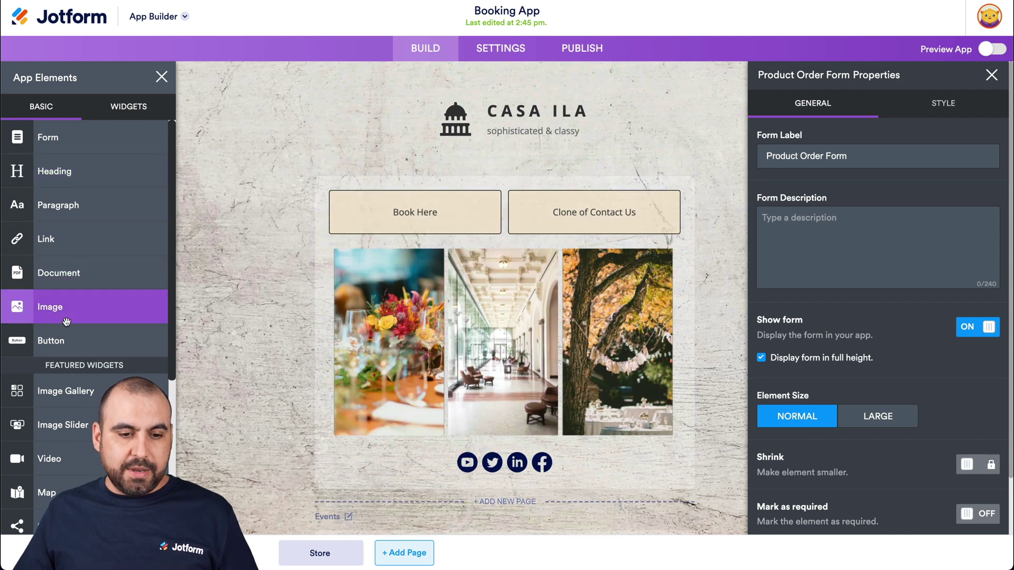
{"action": "left_click_drag", "start_coordinate": [65, 330], "coordinate": [463, 247]}
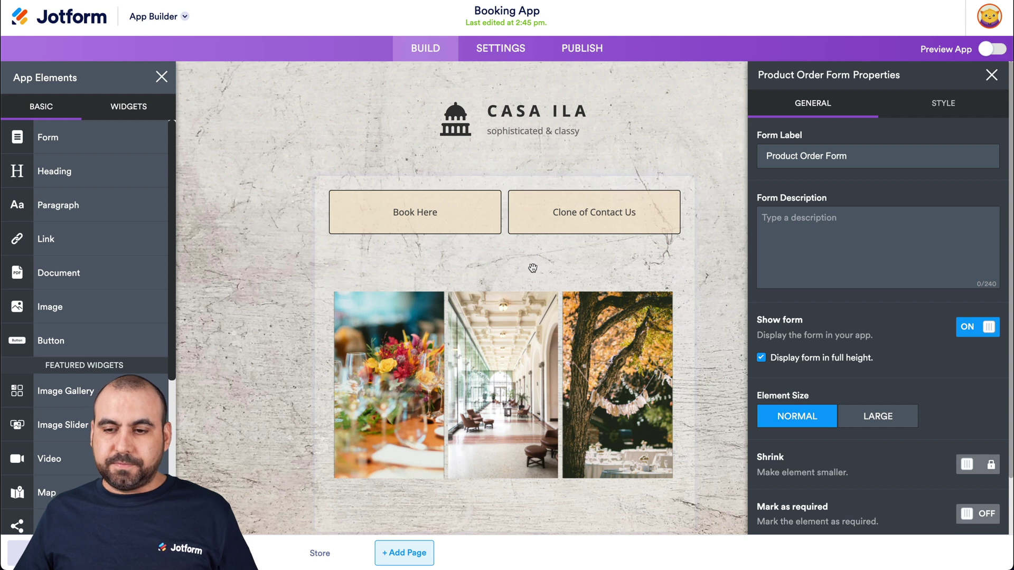
{"action": "left_click_drag", "start_coordinate": [519, 268], "coordinate": [526, 268]}
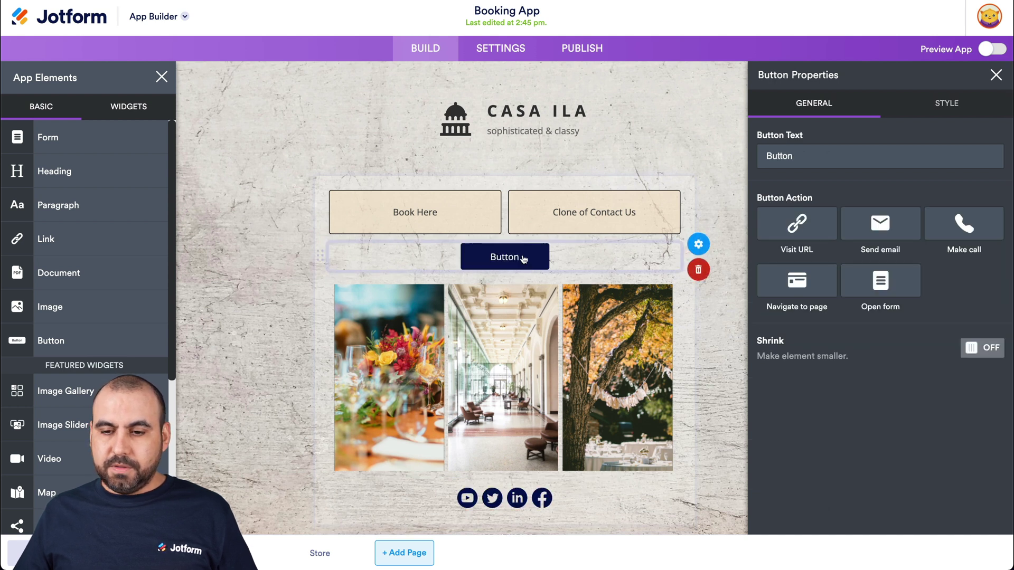
{"action": "double_click", "coordinate": [776, 155]}
{"action": "type", "text": "Online Store"}
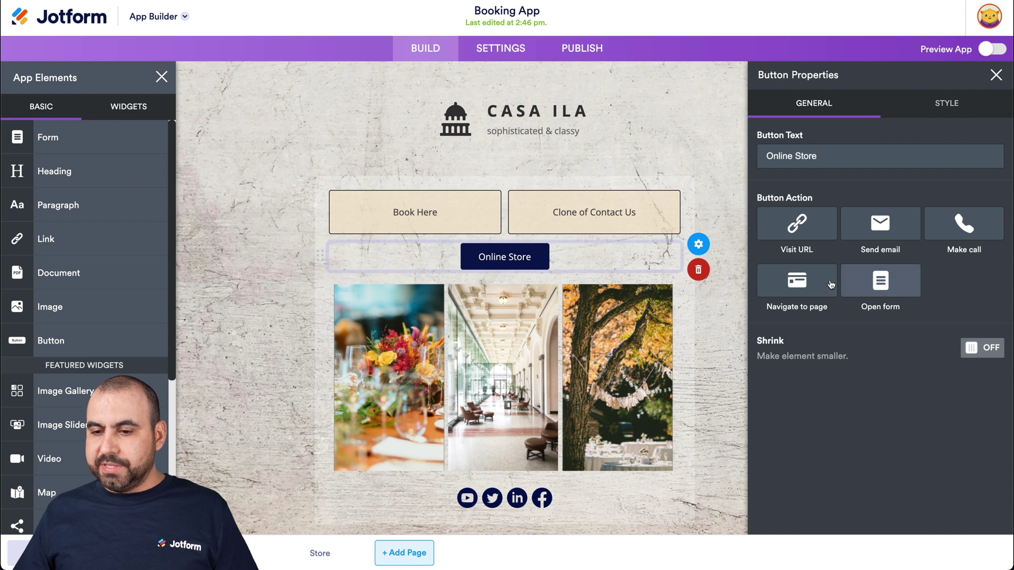
Set the Online Store button's action to navigate to the Store page.
{"action": "left_click", "coordinate": [807, 283]}
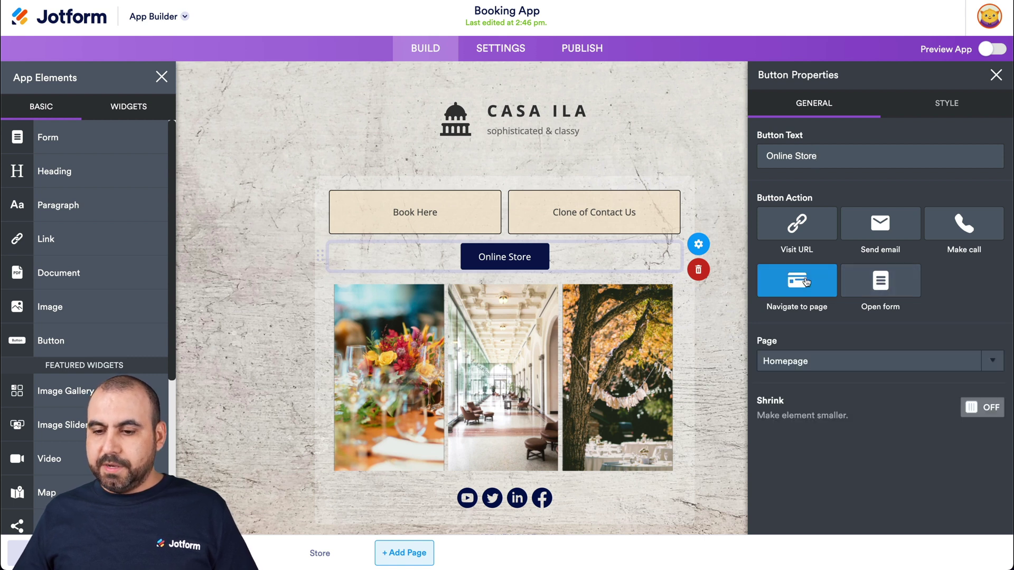
{"action": "left_click", "coordinate": [834, 364]}
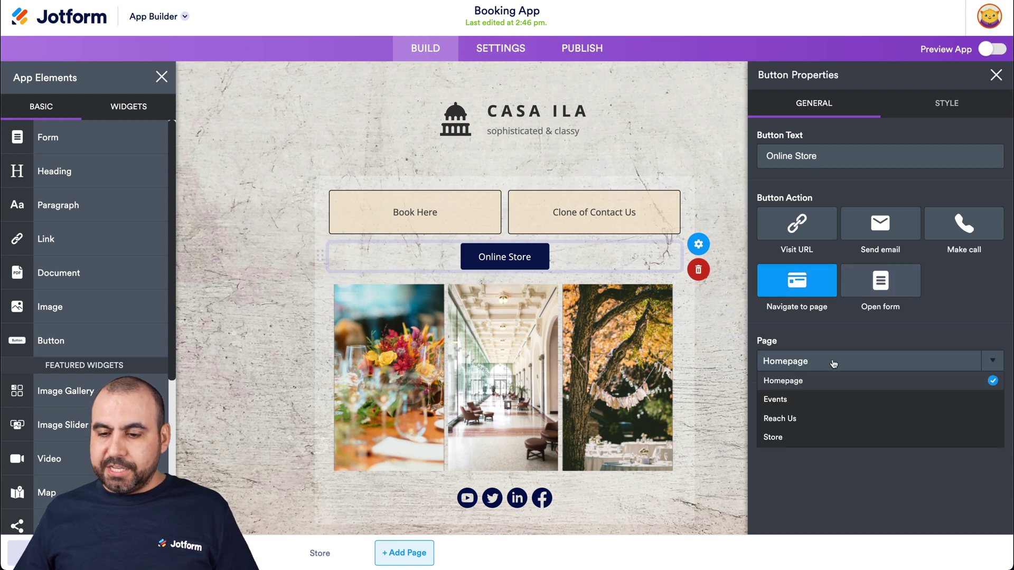
{"action": "left_click", "coordinate": [782, 444]}
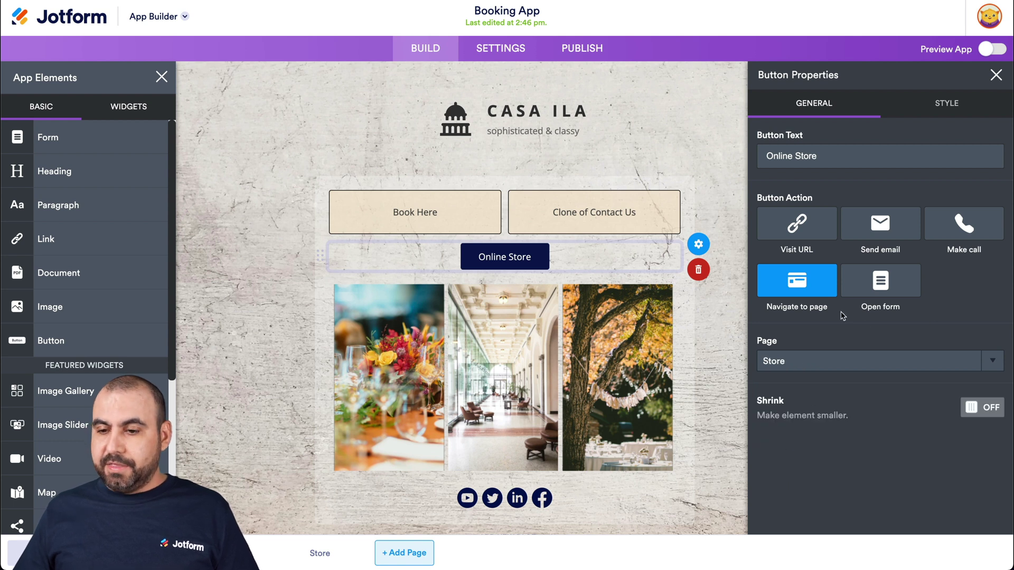
Apply the dark brown color style to the Online Store button and close the element properties.
{"action": "left_click", "coordinate": [949, 105]}
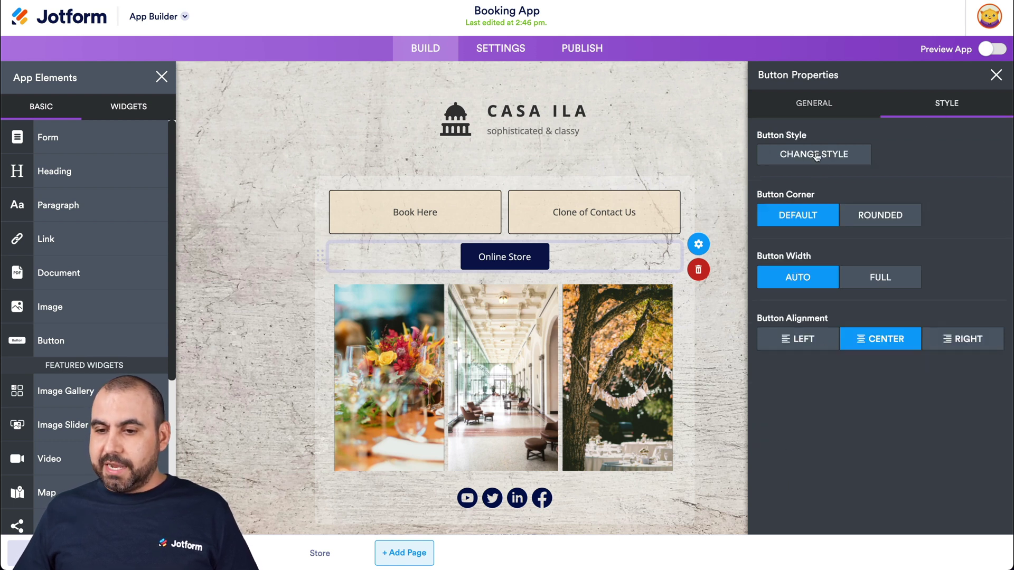
{"action": "left_click", "coordinate": [817, 156]}
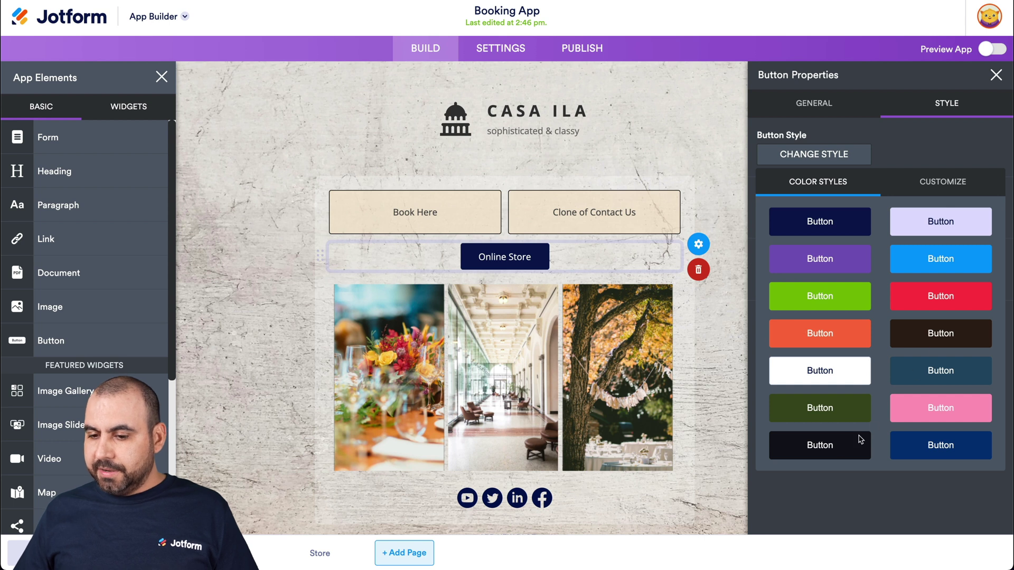
{"action": "left_click", "coordinate": [931, 339]}
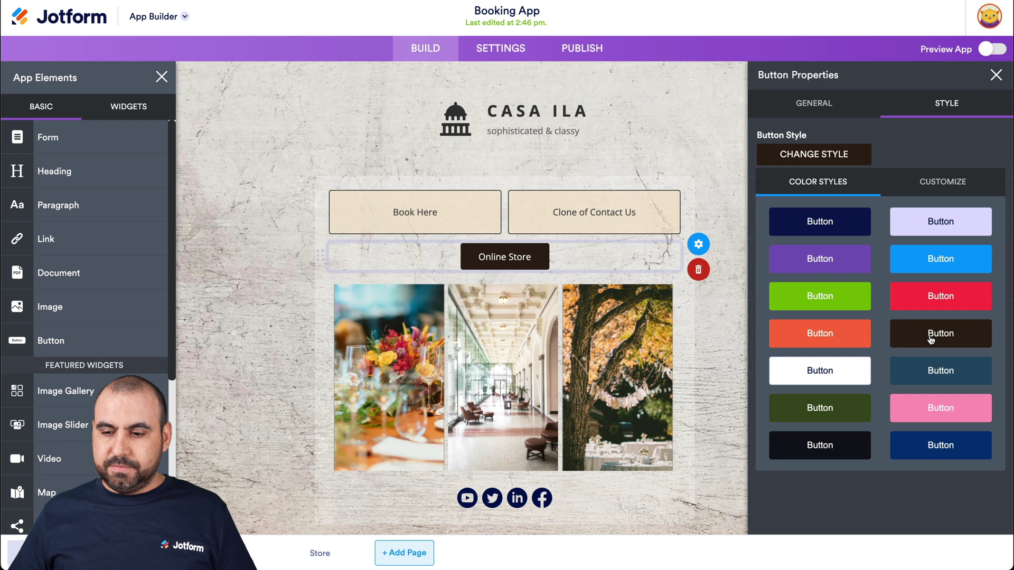
{"action": "left_click", "coordinate": [816, 104]}
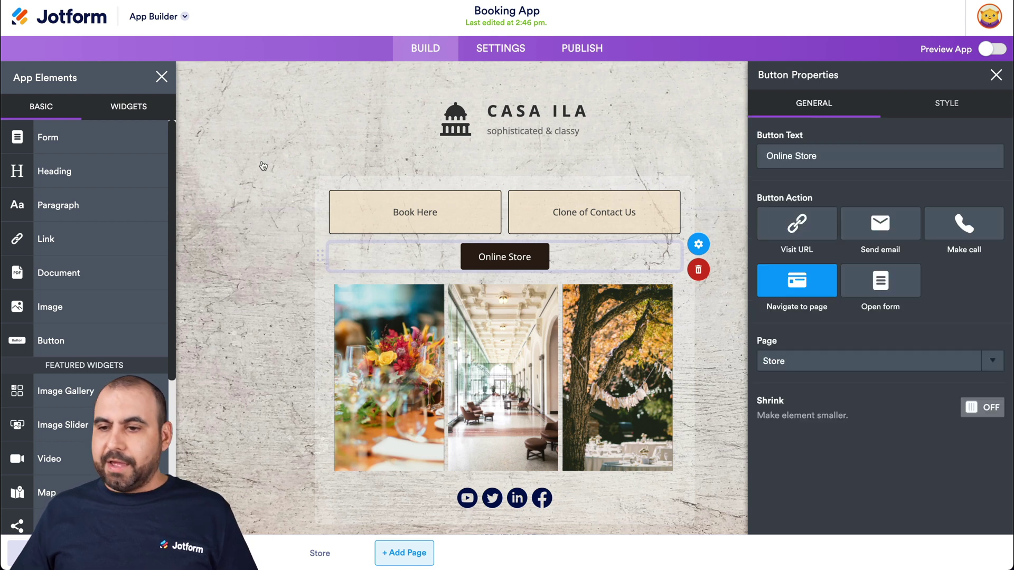
{"action": "left_click", "coordinate": [520, 112]}
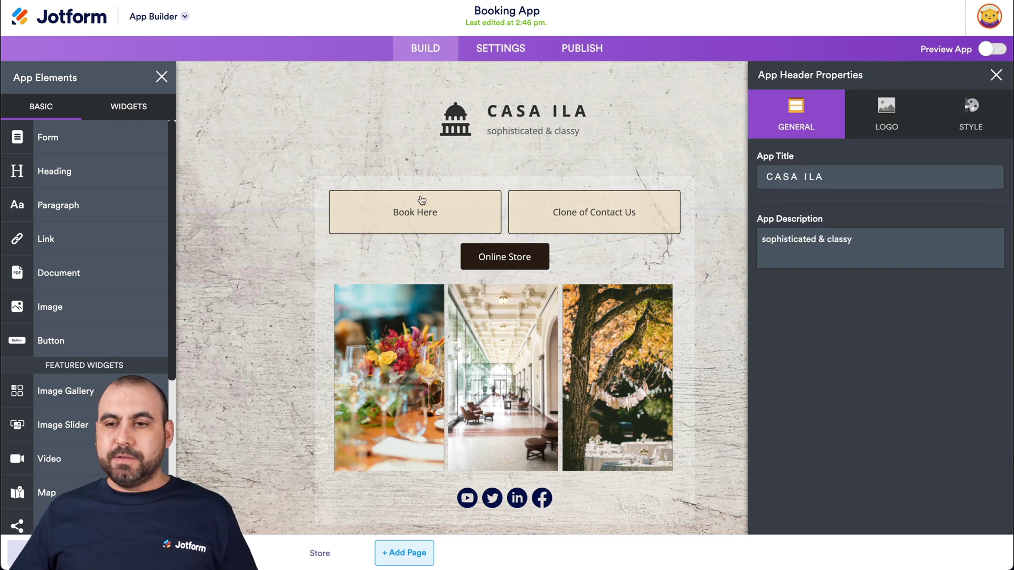
{"action": "key", "text": "Escape"}
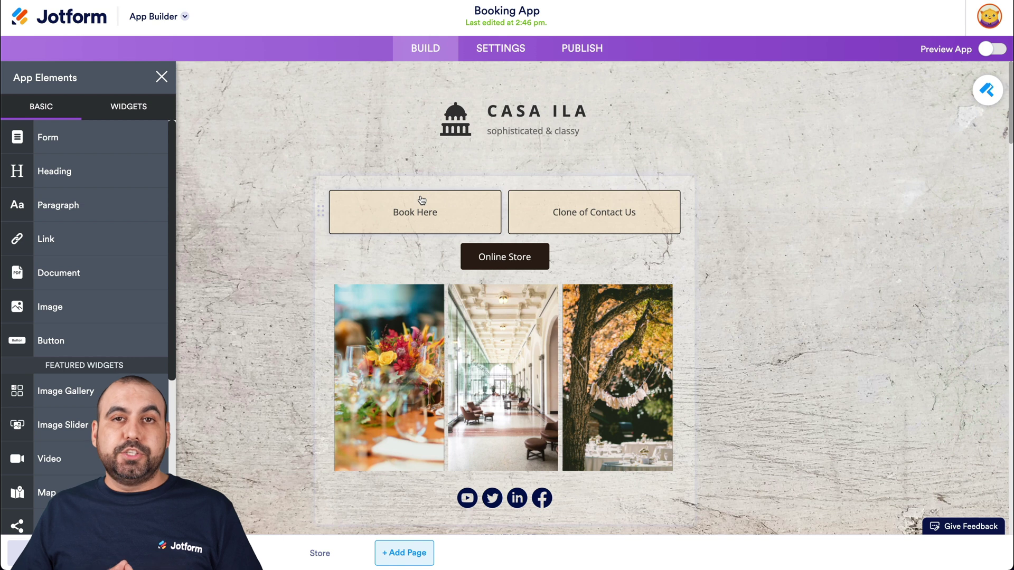
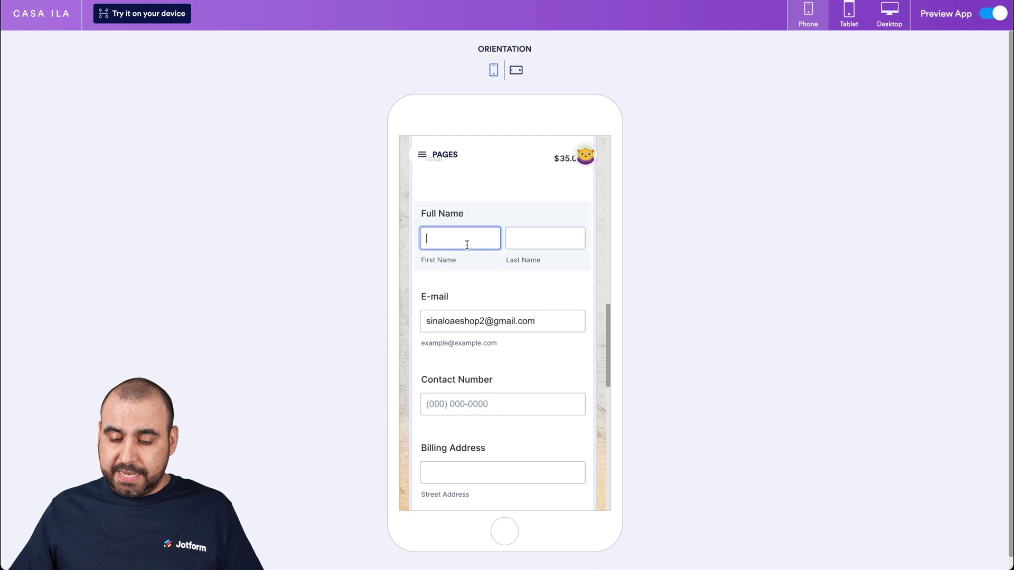
Fill in the customer's full name in the previewed order form and enter test address as the billing street address.
{"action": "key", "text": "Tab"}
{"action": "type", "text": "aguilar"}
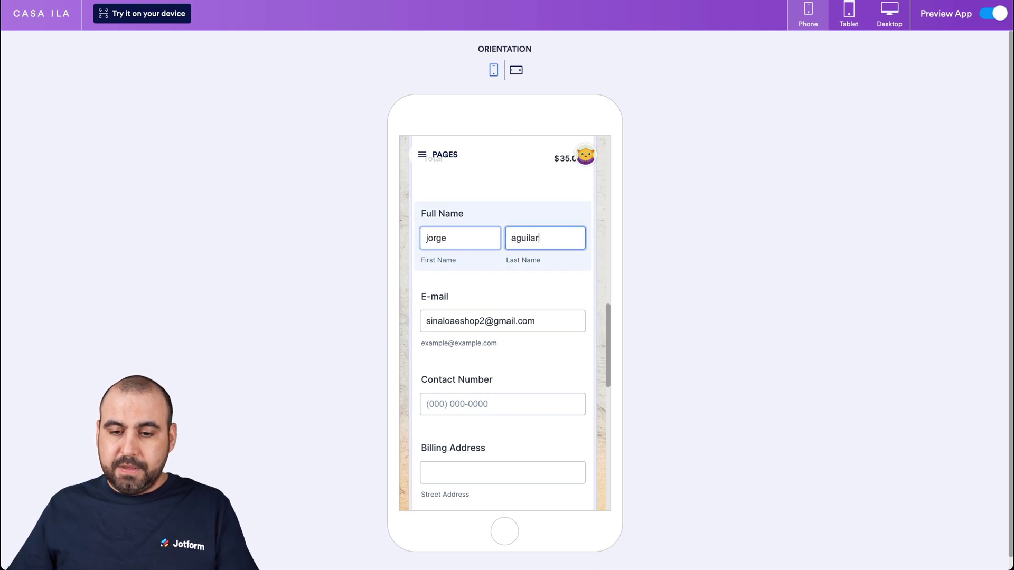
{"action": "scroll", "coordinate": [466, 212], "scroll_direction": "down", "scroll_amount": 5}
{"action": "left_click", "coordinate": [444, 273]}
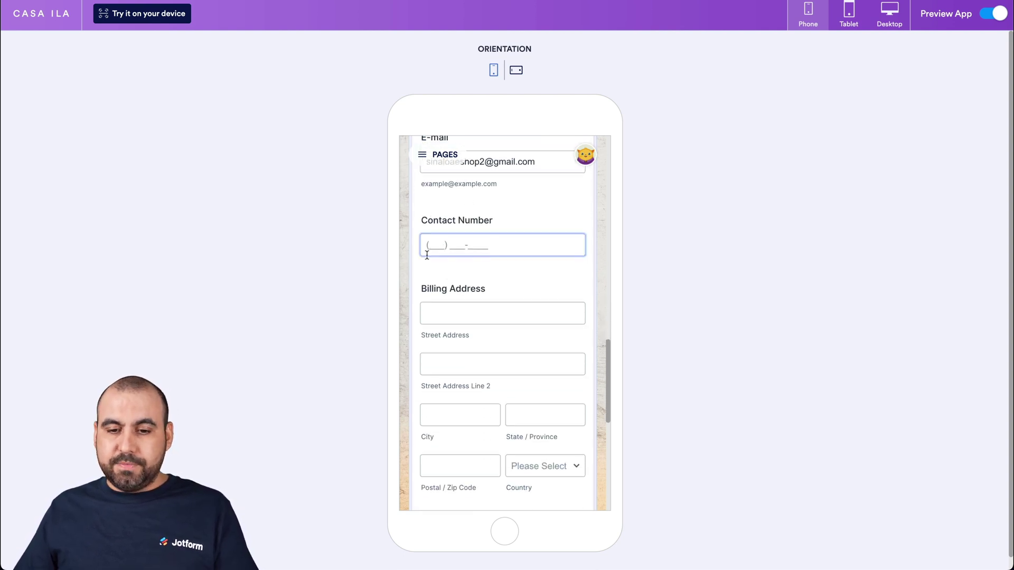
{"action": "scroll", "coordinate": [429, 246], "scroll_direction": "down", "scroll_amount": 2}
{"action": "left_click", "coordinate": [446, 224]}
{"action": "type", "text": "test addre"}
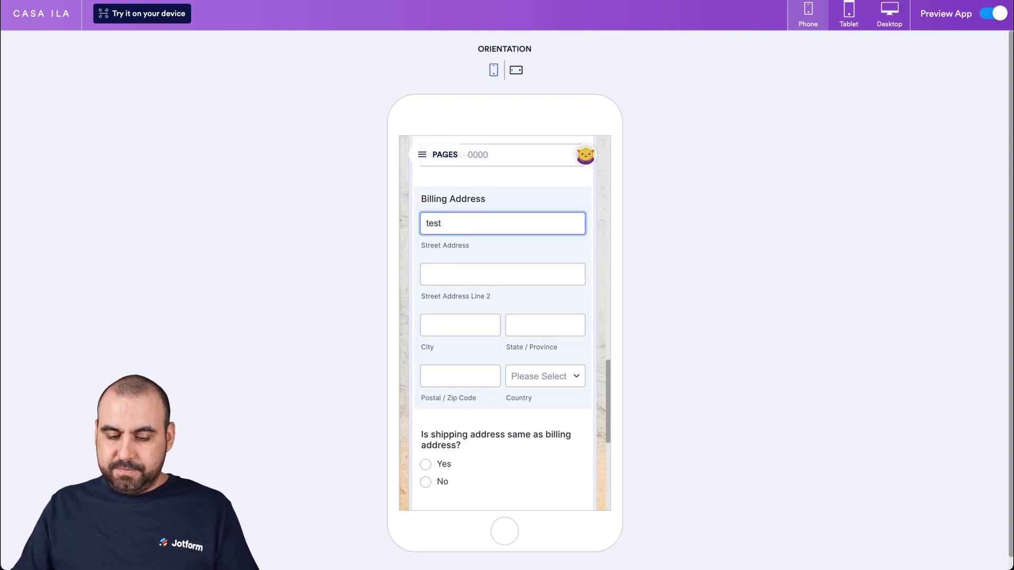
{"action": "type", "text": "ss"}
{"action": "scroll", "coordinate": [447, 255], "scroll_direction": "down", "scroll_amount": 1}
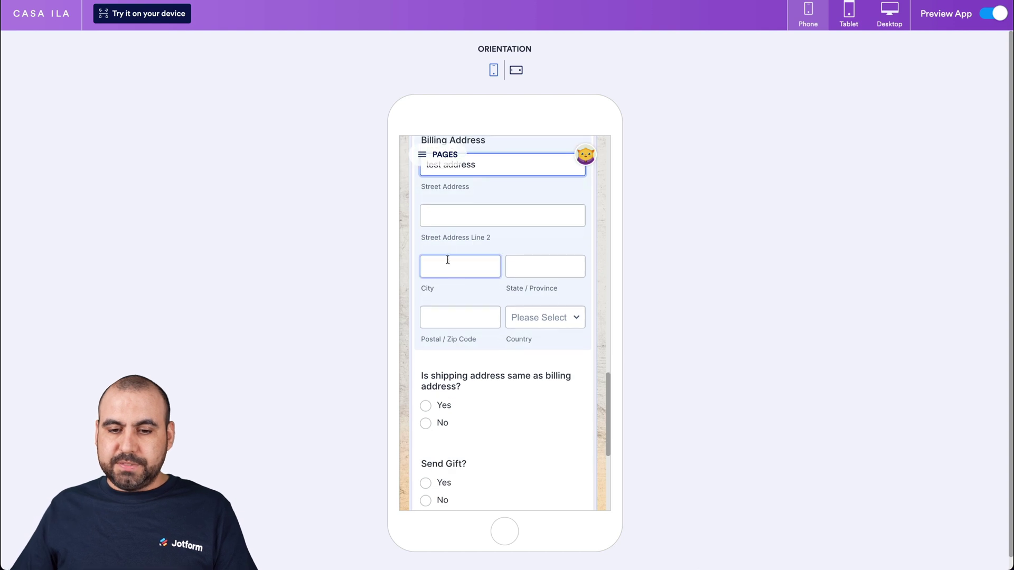
Complete the billing address with the customer's city, state and postal code, and select United States as the country.
{"action": "left_click", "coordinate": [431, 269]}
{"action": "type", "text": "San Diego"}
{"action": "left_click", "coordinate": [545, 267]}
{"action": "type", "text": "California"}
{"action": "left_click", "coordinate": [468, 316]}
{"action": "type", "text": "92"}
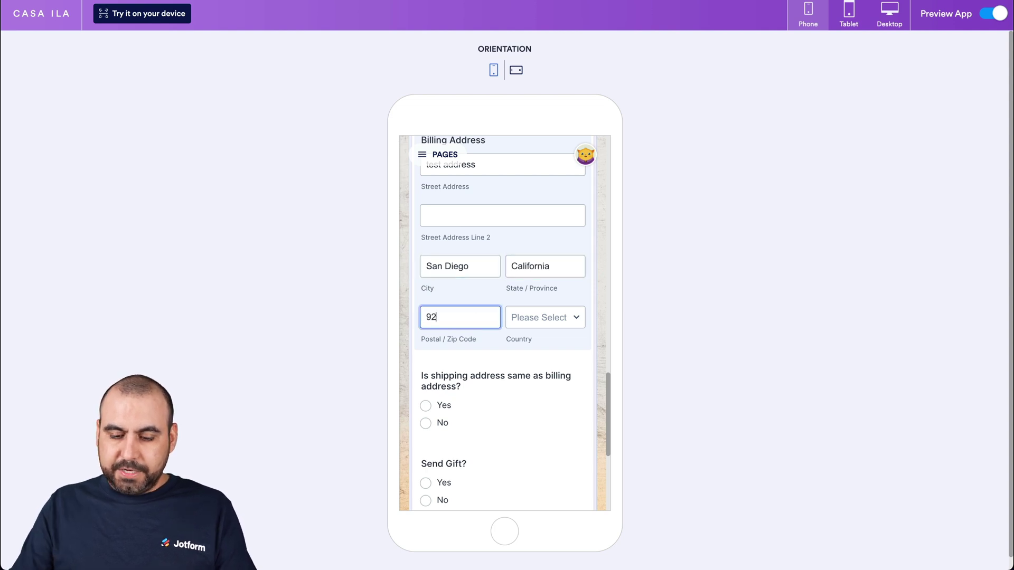
{"action": "type", "text": "154"}
{"action": "left_click", "coordinate": [576, 317]}
{"action": "left_click", "coordinate": [569, 331]}
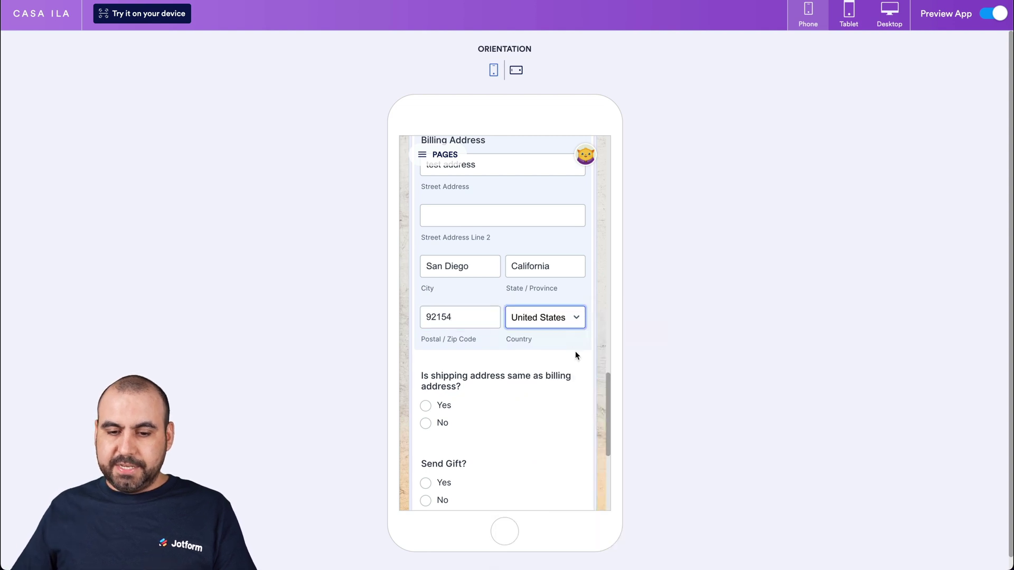
Answer Yes to the shipping address matching billing and No to Send Gift, and submit the order.
{"action": "scroll", "coordinate": [457, 262], "scroll_direction": "down", "scroll_amount": 3}
{"action": "left_click", "coordinate": [426, 256]}
{"action": "left_click", "coordinate": [426, 351]}
{"action": "left_click", "coordinate": [552, 393]}
{"action": "scroll", "coordinate": [552, 393], "scroll_direction": "down", "scroll_amount": 2}
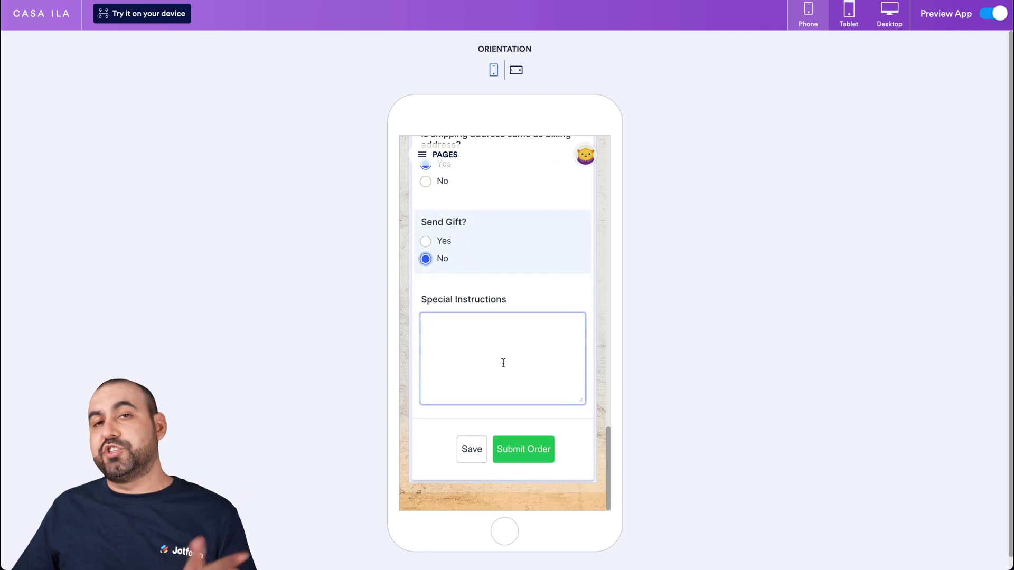
{"action": "left_click", "coordinate": [523, 453]}
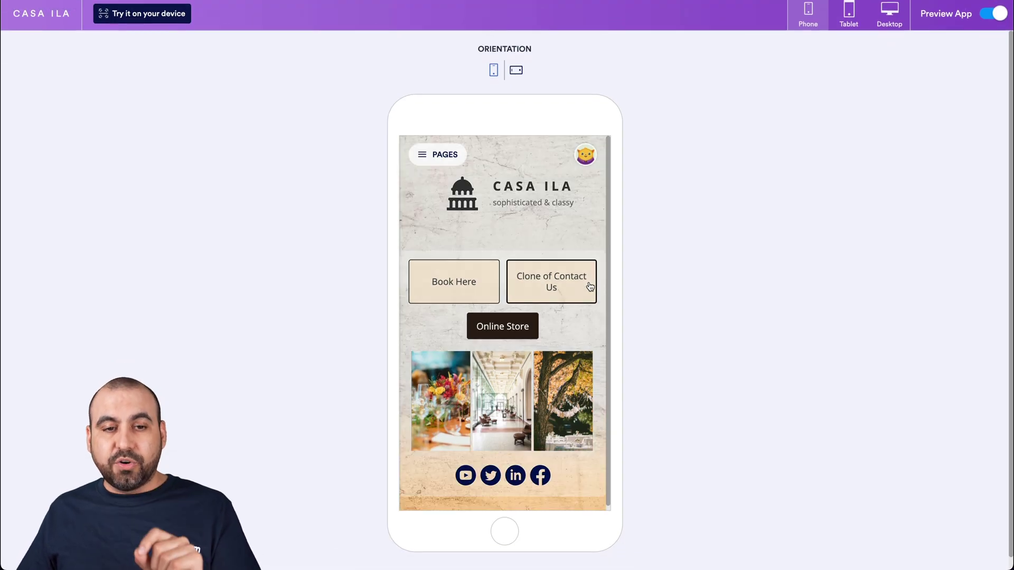
Go to the Store page from the previewed homepage's page list and look through its products.
{"action": "scroll", "coordinate": [590, 286], "scroll_direction": "down", "scroll_amount": 1}
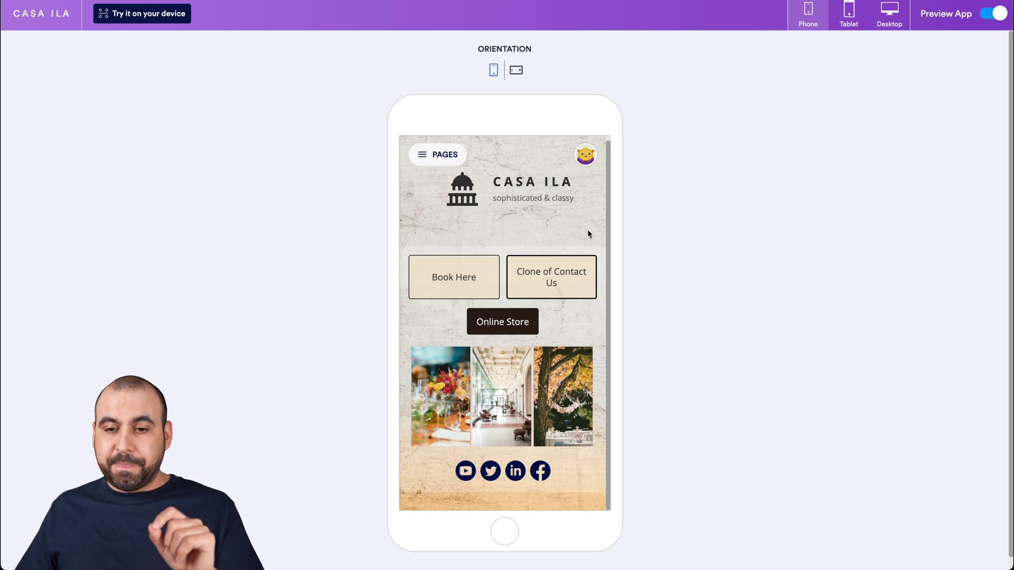
{"action": "left_click", "coordinate": [441, 155]}
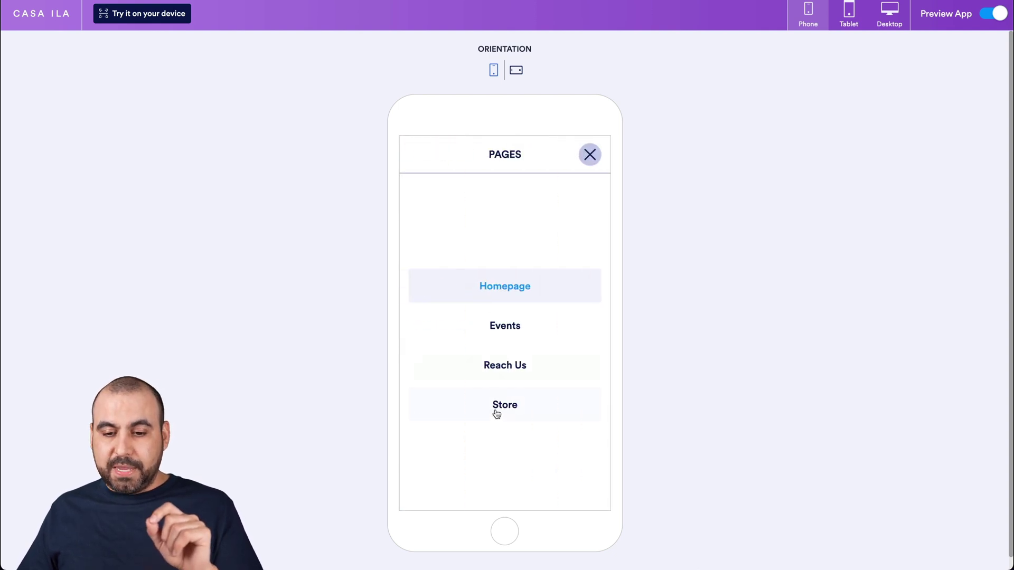
{"action": "left_click", "coordinate": [508, 401]}
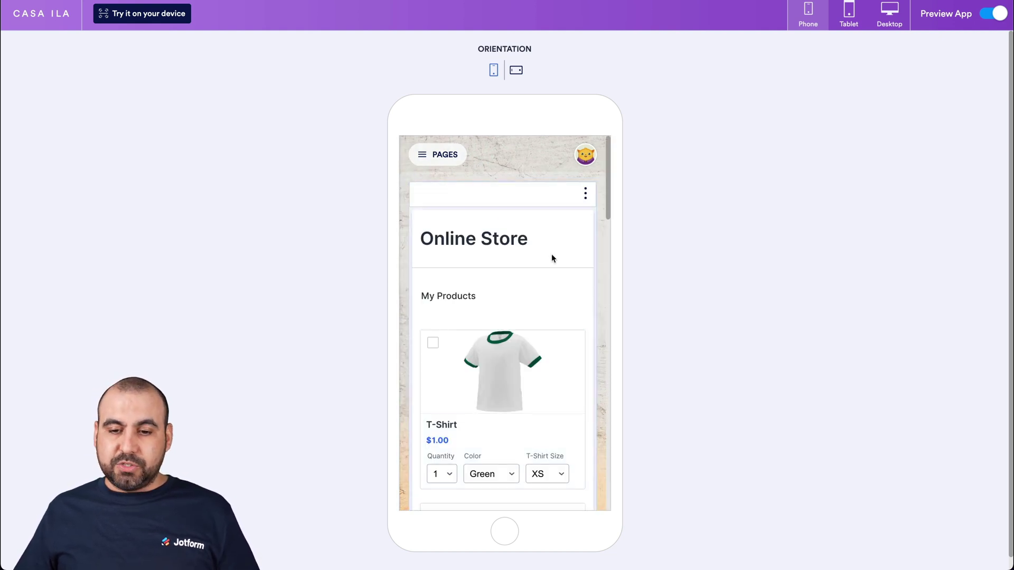
{"action": "scroll", "coordinate": [554, 265], "scroll_direction": "down", "scroll_amount": 1}
{"action": "scroll", "coordinate": [554, 265], "scroll_direction": "down", "scroll_amount": 7}
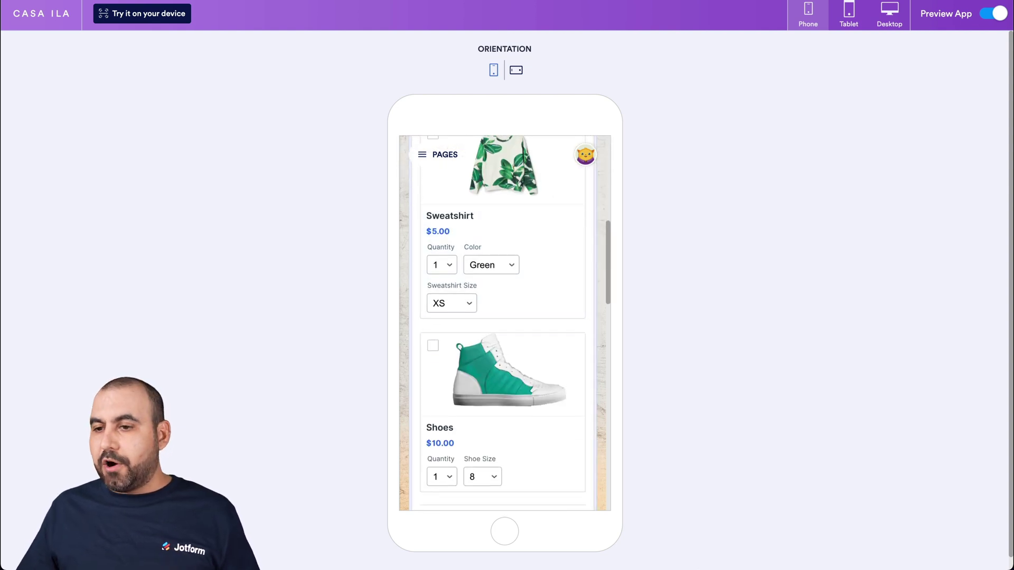
Leave the app preview and open the Store page's Product Order Form for editing in the Form Builder.
{"action": "left_click", "coordinate": [990, 17]}
{"action": "scroll", "coordinate": [564, 321], "scroll_direction": "down", "scroll_amount": 15}
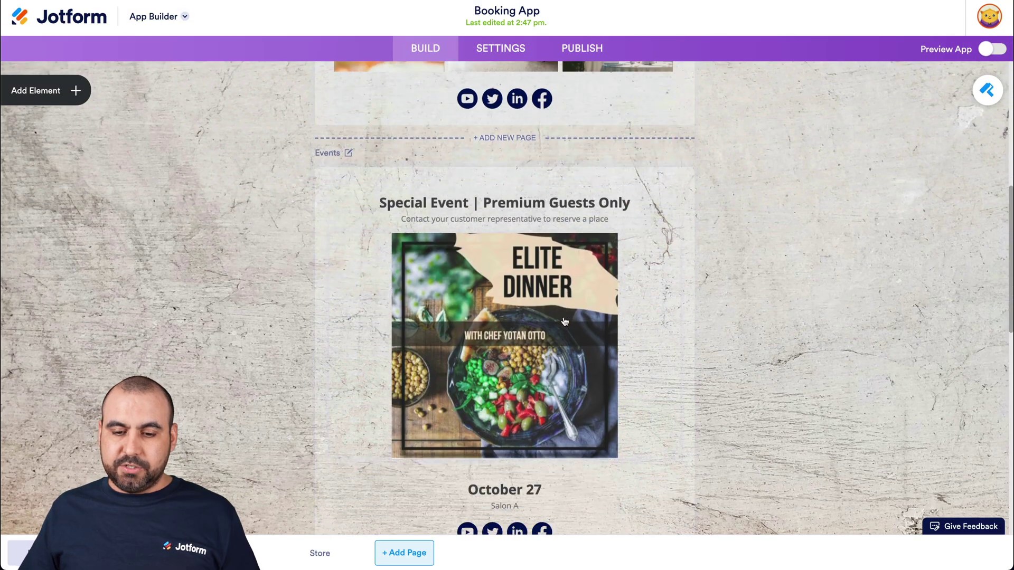
{"action": "scroll", "coordinate": [564, 321], "scroll_direction": "down", "scroll_amount": 2}
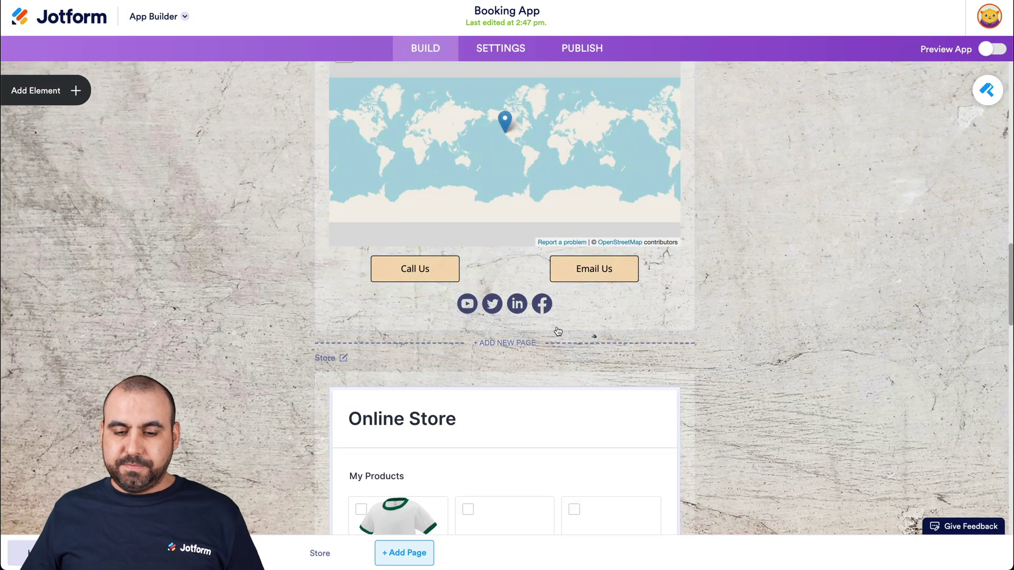
{"action": "scroll", "coordinate": [557, 334], "scroll_direction": "down", "scroll_amount": 5}
{"action": "scroll", "coordinate": [557, 331], "scroll_direction": "down", "scroll_amount": 3}
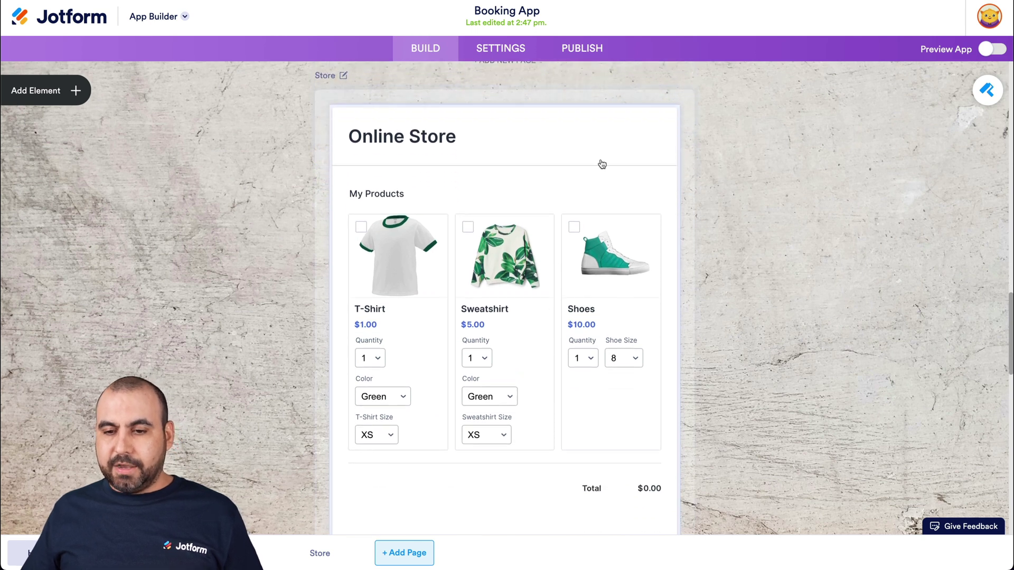
{"action": "scroll", "coordinate": [614, 205], "scroll_direction": "down", "scroll_amount": 7}
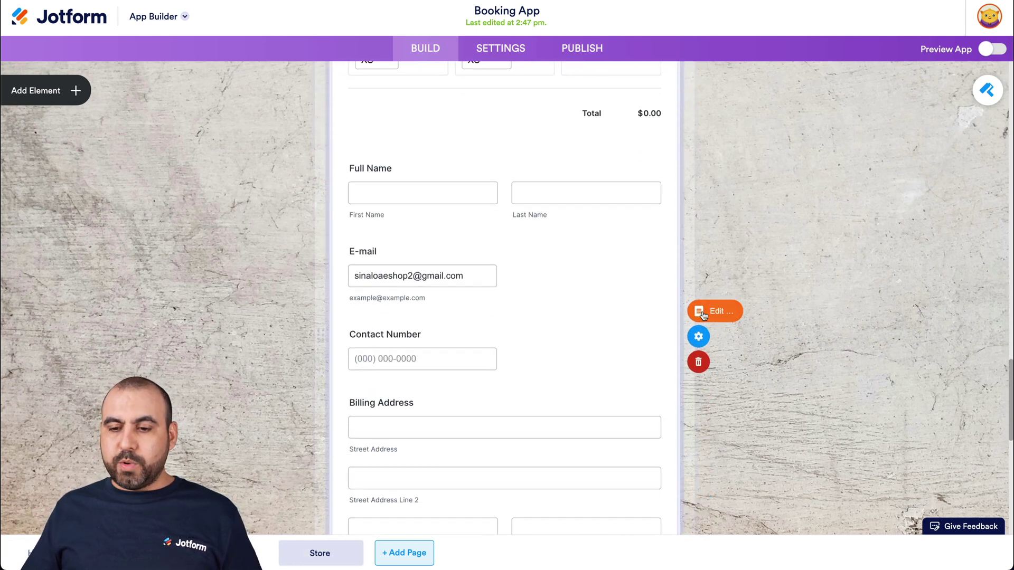
{"action": "left_click", "coordinate": [700, 315]}
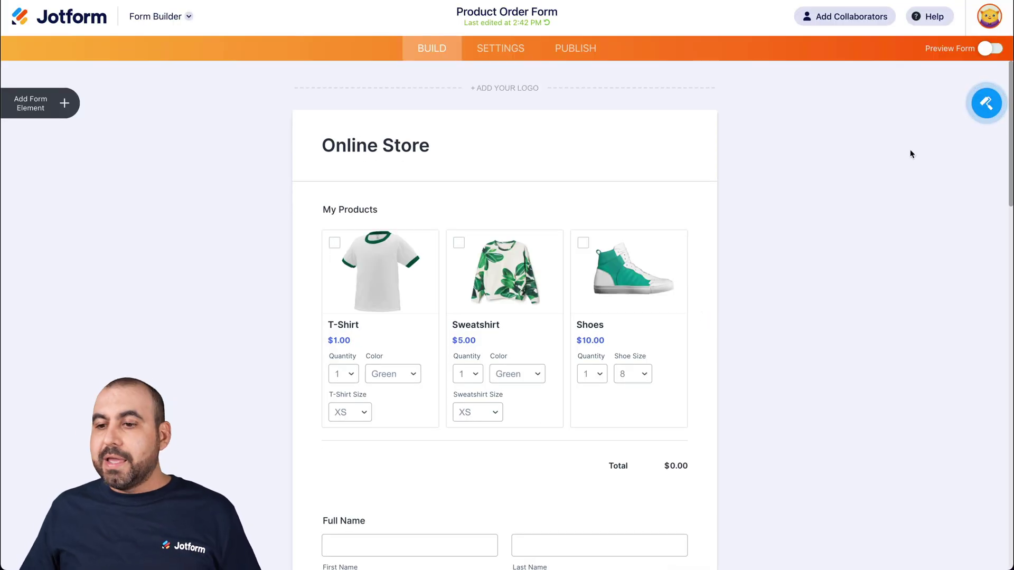
Examine the form's theme and layout design options, and open the Booking App's publishing options.
{"action": "left_click", "coordinate": [987, 103]}
{"action": "left_click", "coordinate": [925, 105]}
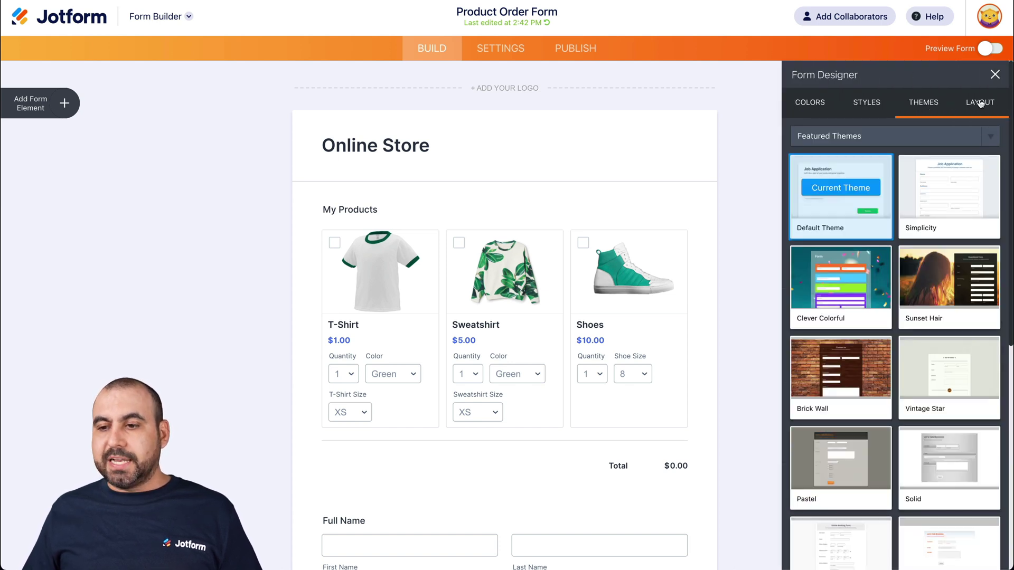
{"action": "left_click", "coordinate": [981, 103]}
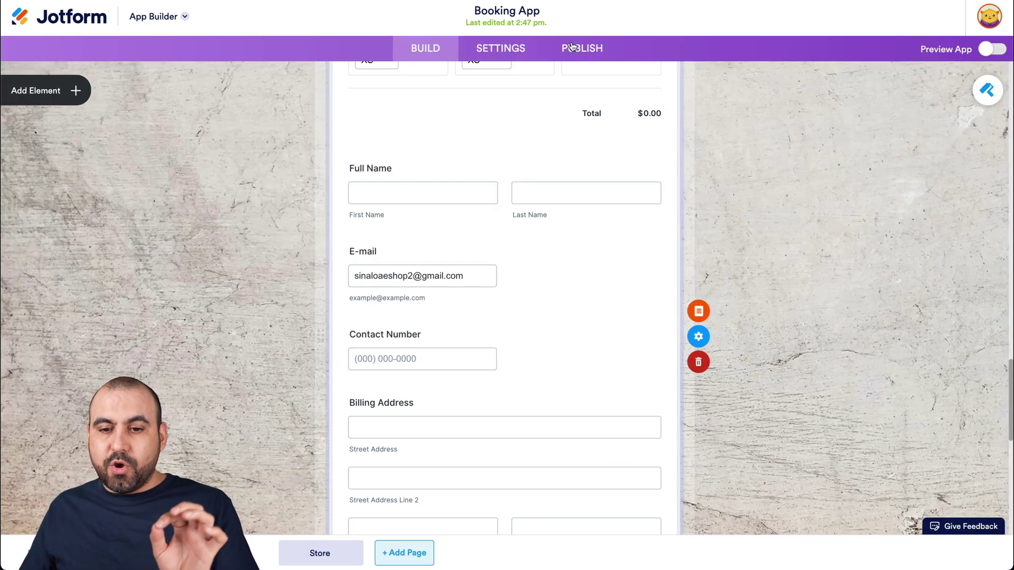
{"action": "left_click", "coordinate": [572, 46]}
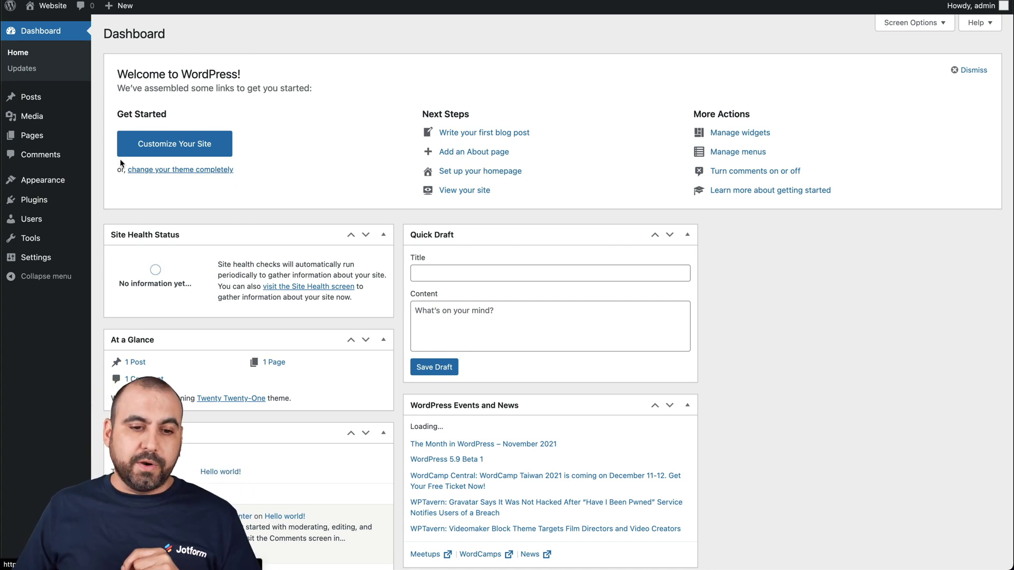
In WordPress, search the new plugins for woocommerce, and install and activate the WooCommerce plugin.
{"action": "mouse_move", "coordinate": [32, 199]}
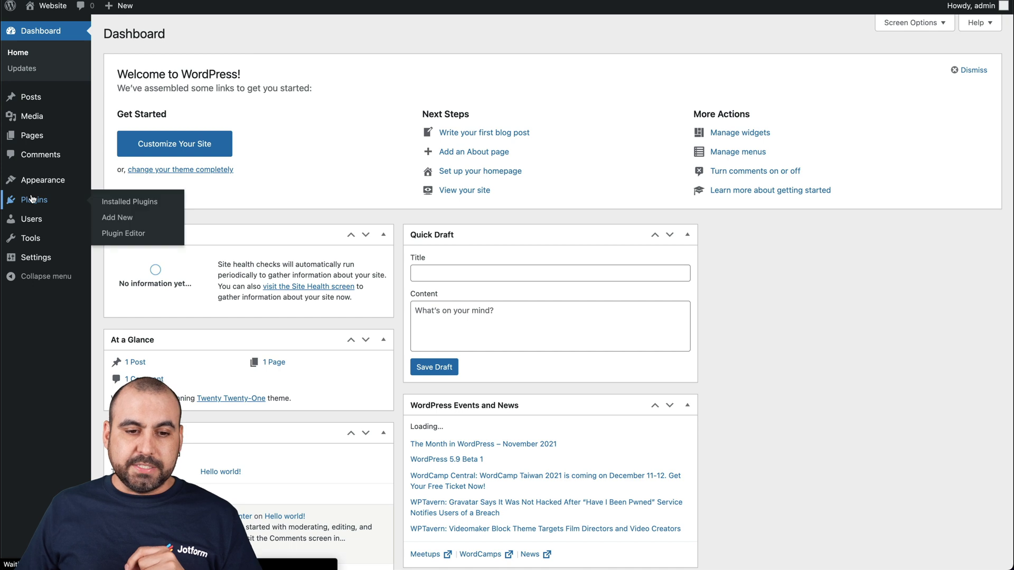
{"action": "left_click", "coordinate": [115, 220]}
{"action": "left_click", "coordinate": [840, 67]}
{"action": "type", "text": "woocommerce"}
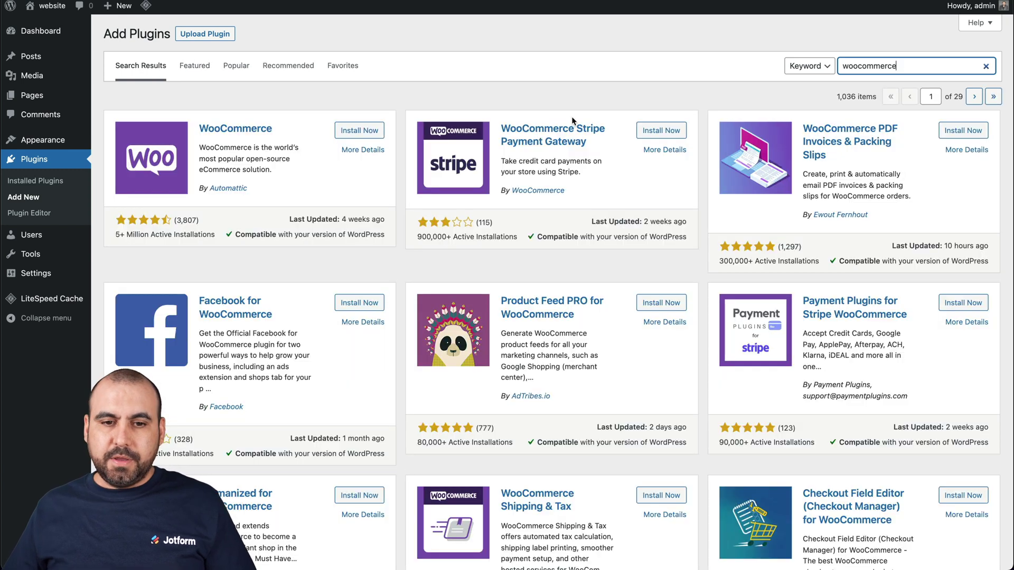
{"action": "left_click", "coordinate": [367, 132]}
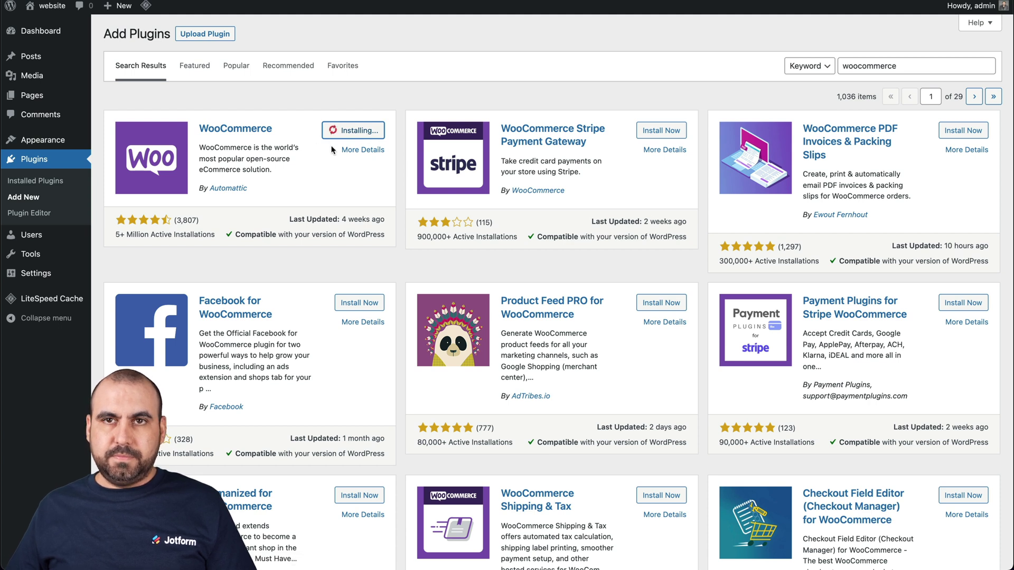
{"action": "left_click", "coordinate": [372, 132]}
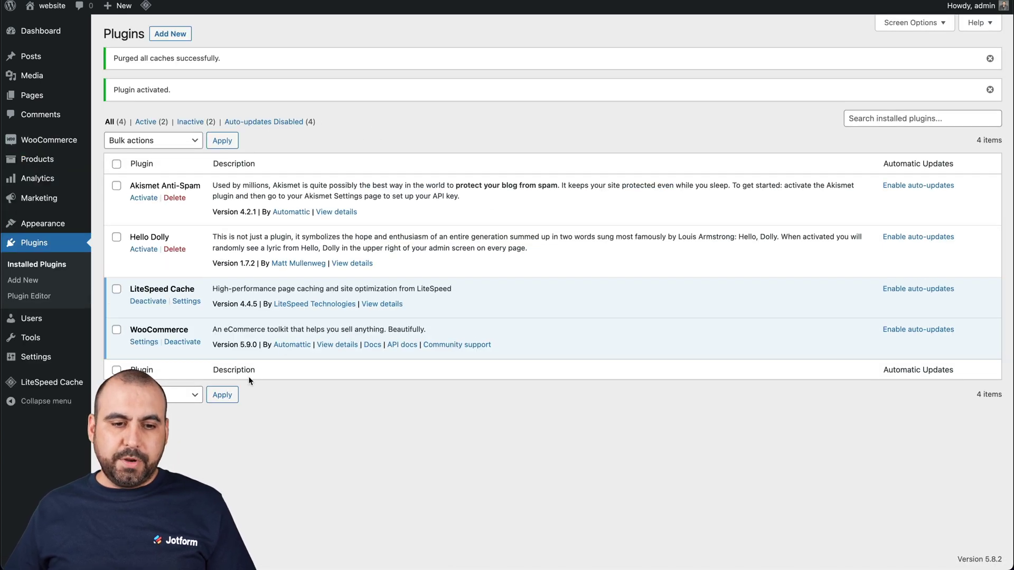
Start the WooCommerce store setup and complete the store details, using test address as address line 1.
{"action": "mouse_move", "coordinate": [49, 144]}
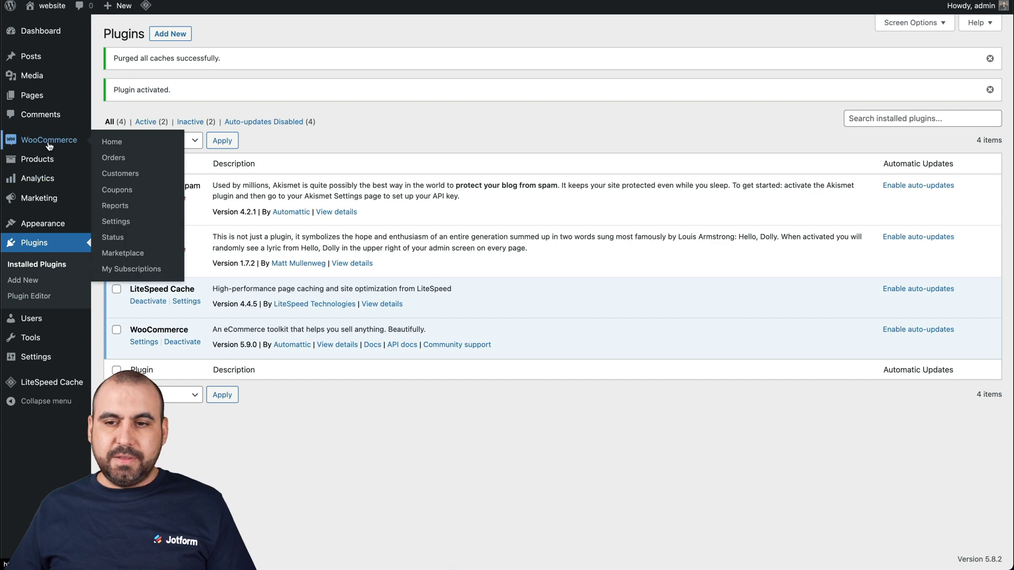
{"action": "left_click", "coordinate": [48, 143]}
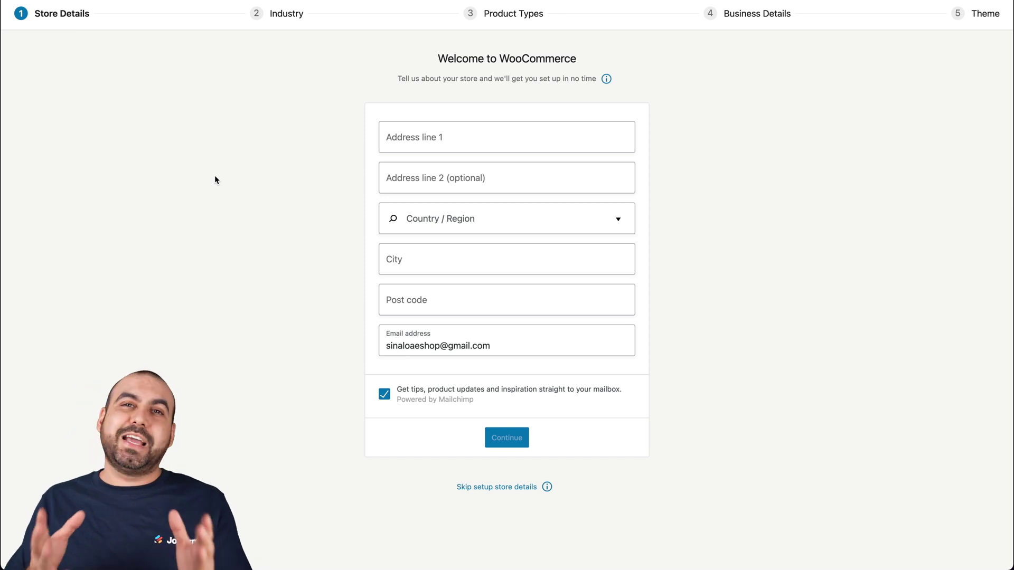
{"action": "left_click", "coordinate": [443, 143]}
{"action": "type", "text": "test address"}
{"action": "key", "text": "Tab"}
{"action": "type", "text": "a"}
{"action": "key", "text": "Tab"}
{"action": "left_click", "coordinate": [444, 227]}
{"action": "type", "text": "unite"}
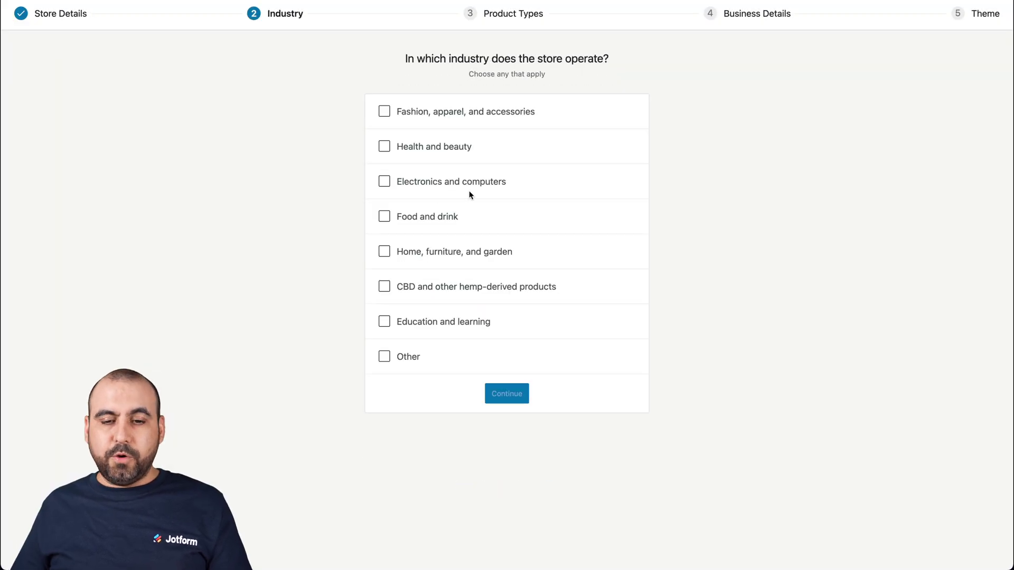
Choose Health and beauty as the store's industry, and list Downloads alongside Physical products as product types.
{"action": "left_click", "coordinate": [385, 147]}
{"action": "left_click", "coordinate": [517, 395]}
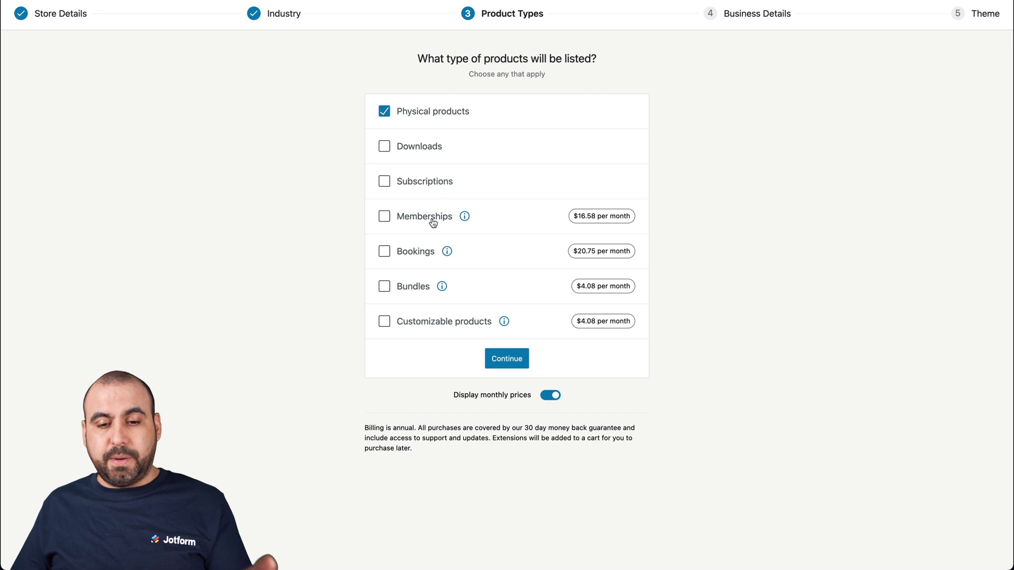
{"action": "left_click", "coordinate": [384, 148]}
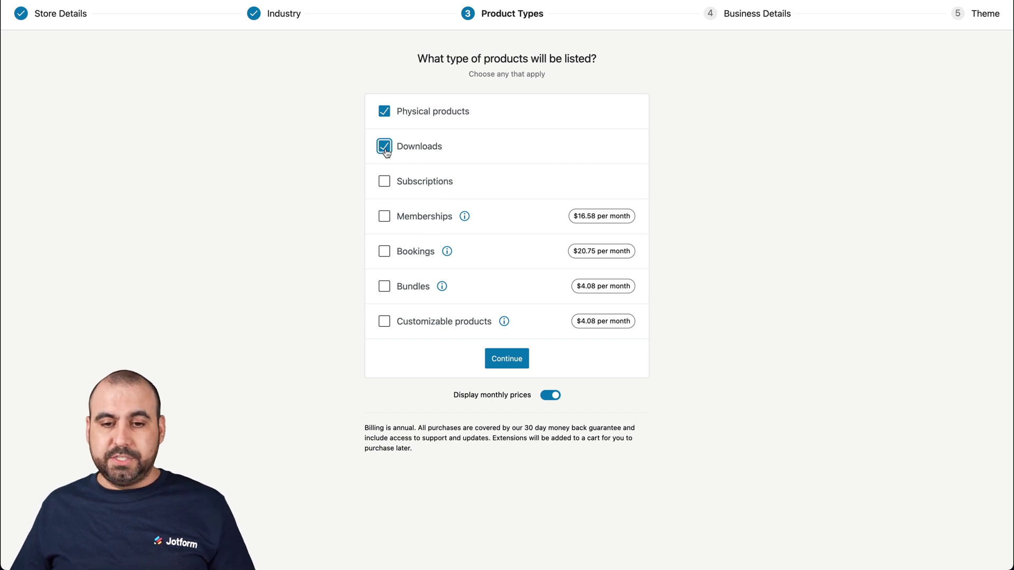
{"action": "left_click", "coordinate": [502, 354]}
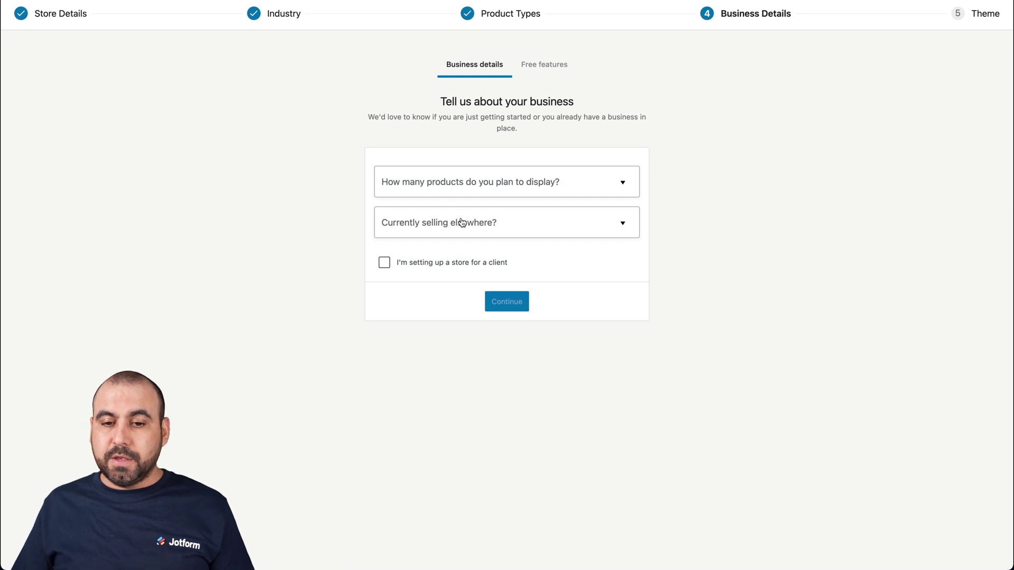
Fill in the business details with 1 - 10 products and a selling-elsewhere answer, and accept the recommended business features.
{"action": "left_click", "coordinate": [578, 182]}
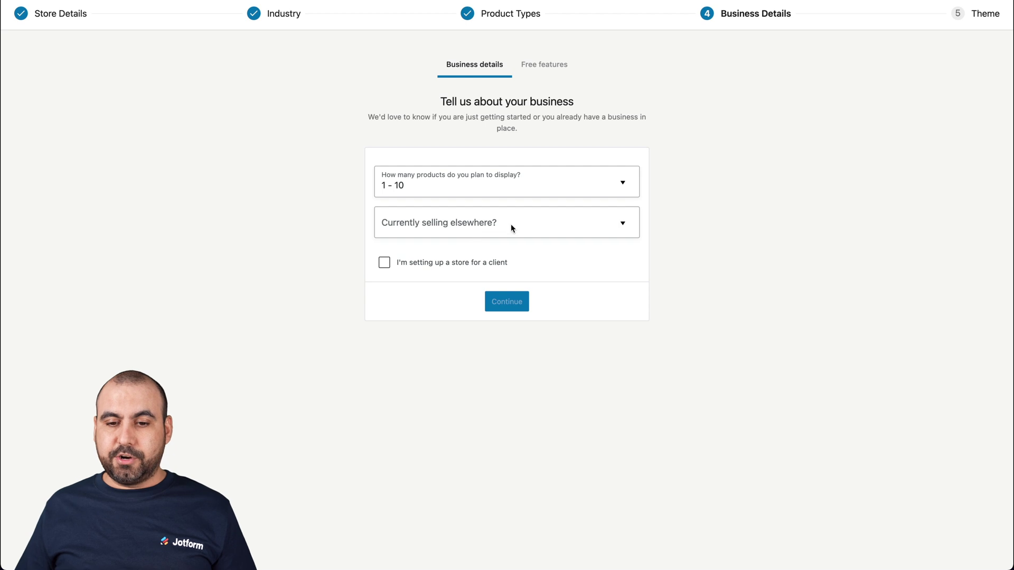
{"action": "left_click", "coordinate": [511, 223]}
{"action": "left_click", "coordinate": [493, 255]}
{"action": "left_click", "coordinate": [501, 301]}
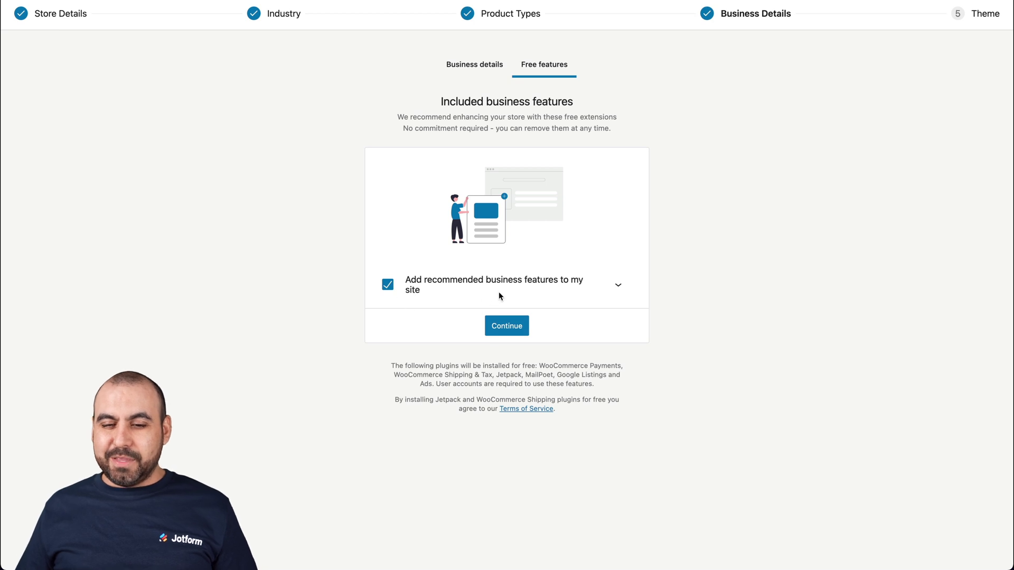
{"action": "left_click", "coordinate": [501, 328]}
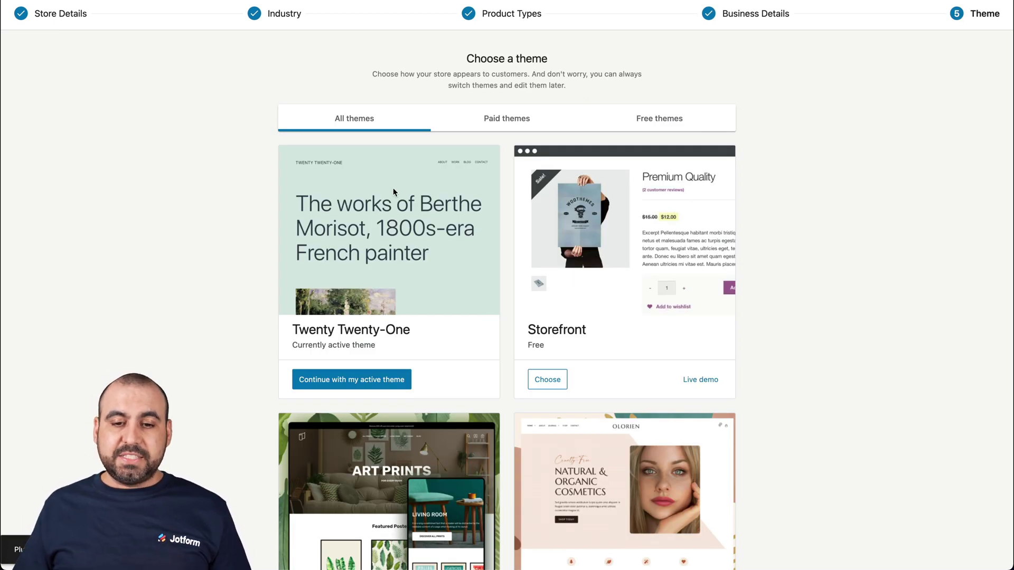
{"action": "scroll", "coordinate": [364, 259], "scroll_direction": "down", "scroll_amount": 1}
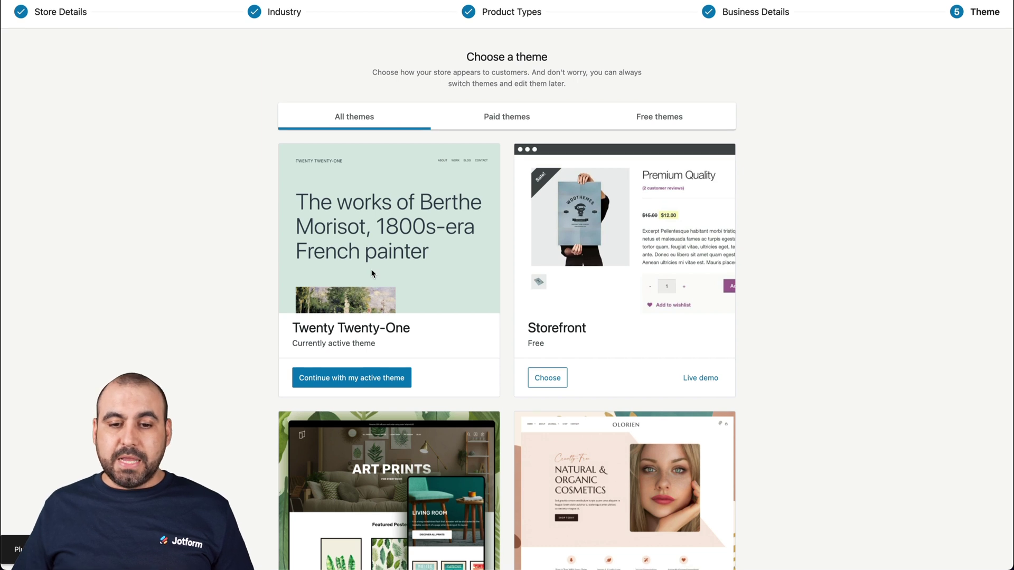
{"action": "scroll", "coordinate": [369, 269], "scroll_direction": "up", "scroll_amount": 1}
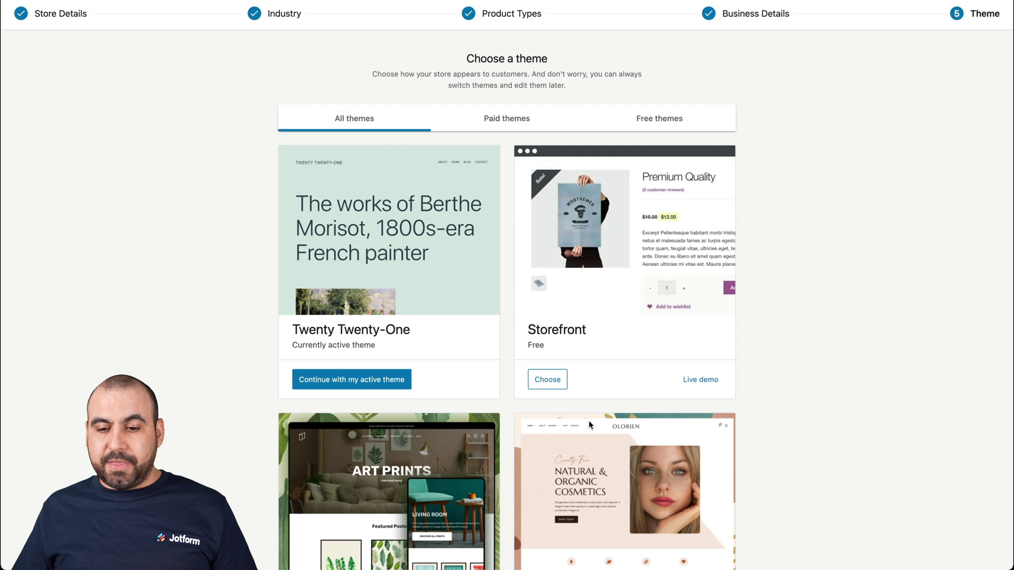
Look through the free and paid store themes on offer, comparing their previews and yearly prices.
{"action": "scroll", "coordinate": [590, 424], "scroll_direction": "down", "scroll_amount": 3}
{"action": "scroll", "coordinate": [374, 419], "scroll_direction": "down", "scroll_amount": 2}
{"action": "scroll", "coordinate": [374, 414], "scroll_direction": "down", "scroll_amount": 1}
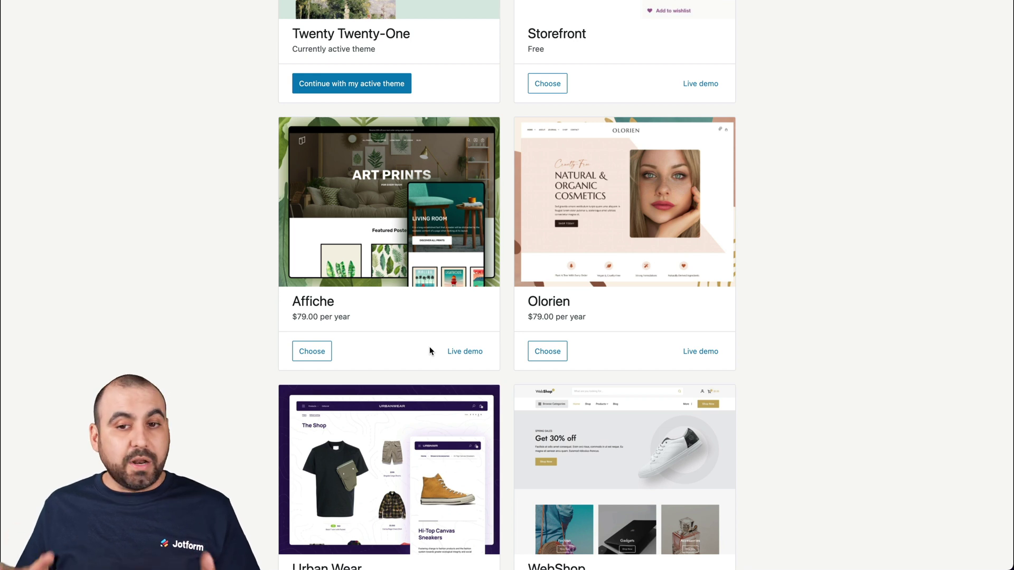
{"action": "scroll", "coordinate": [430, 349], "scroll_direction": "down", "scroll_amount": 4}
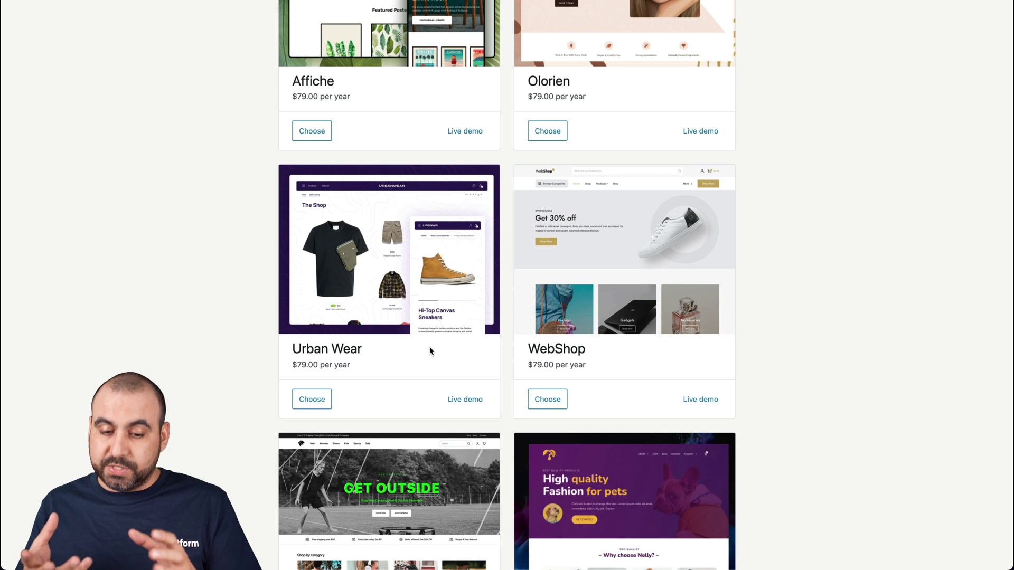
{"action": "scroll", "coordinate": [430, 349], "scroll_direction": "down", "scroll_amount": 10}
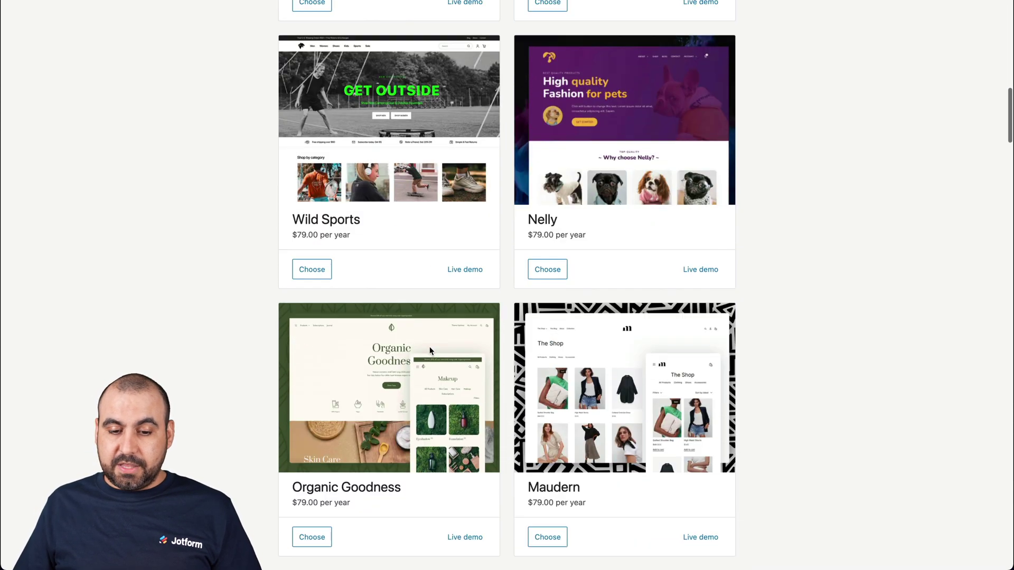
{"action": "scroll", "coordinate": [415, 316], "scroll_direction": "up", "scroll_amount": 10}
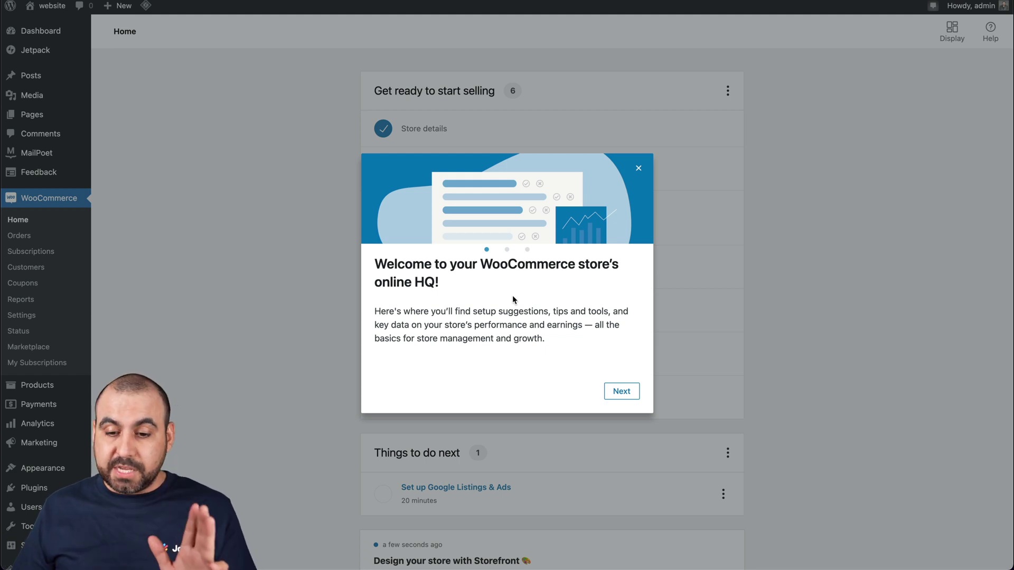
Go through the WooCommerce welcome introduction and close it.
{"action": "left_click", "coordinate": [622, 394]}
{"action": "left_click", "coordinate": [622, 394]}
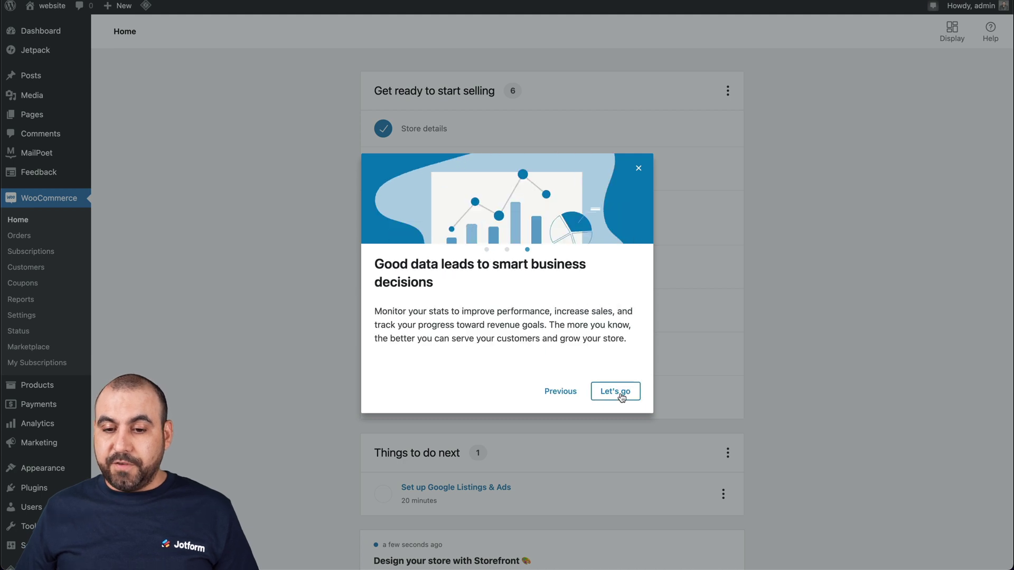
{"action": "left_click", "coordinate": [639, 169]}
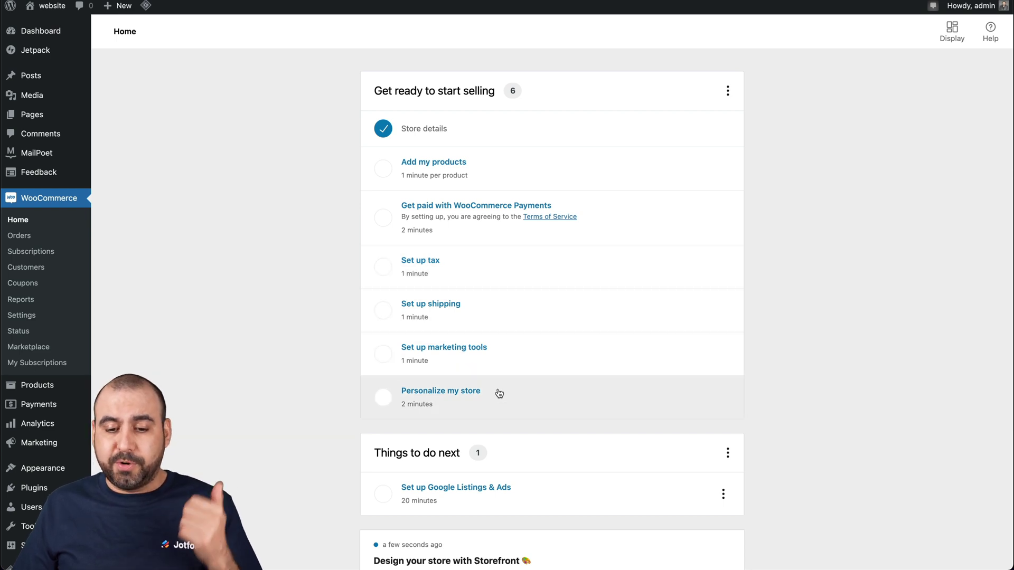
Start adding a product from a template through the store's setup tasks.
{"action": "scroll", "coordinate": [500, 394], "scroll_direction": "down", "scroll_amount": 3}
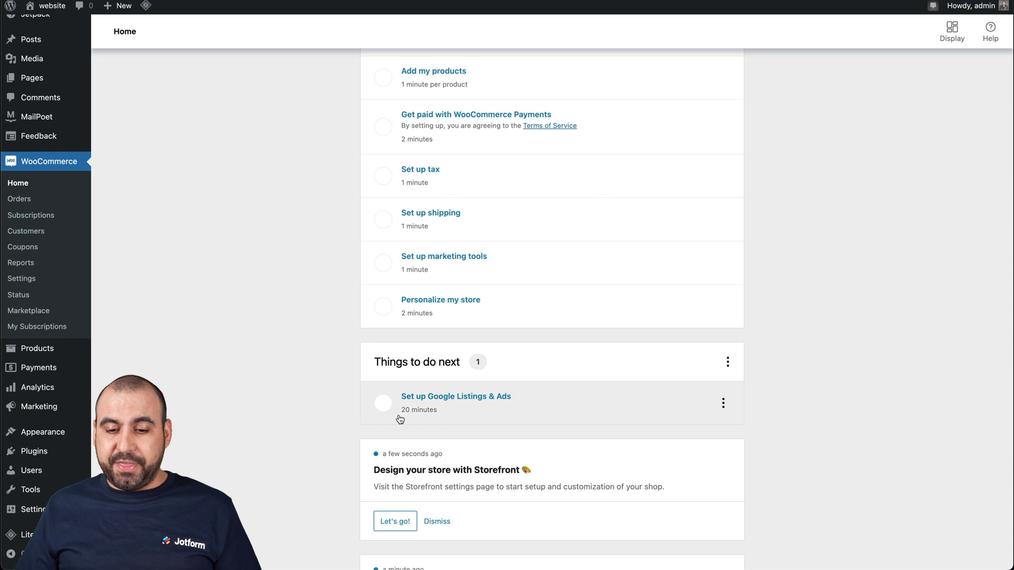
{"action": "scroll", "coordinate": [531, 412], "scroll_direction": "down", "scroll_amount": 10}
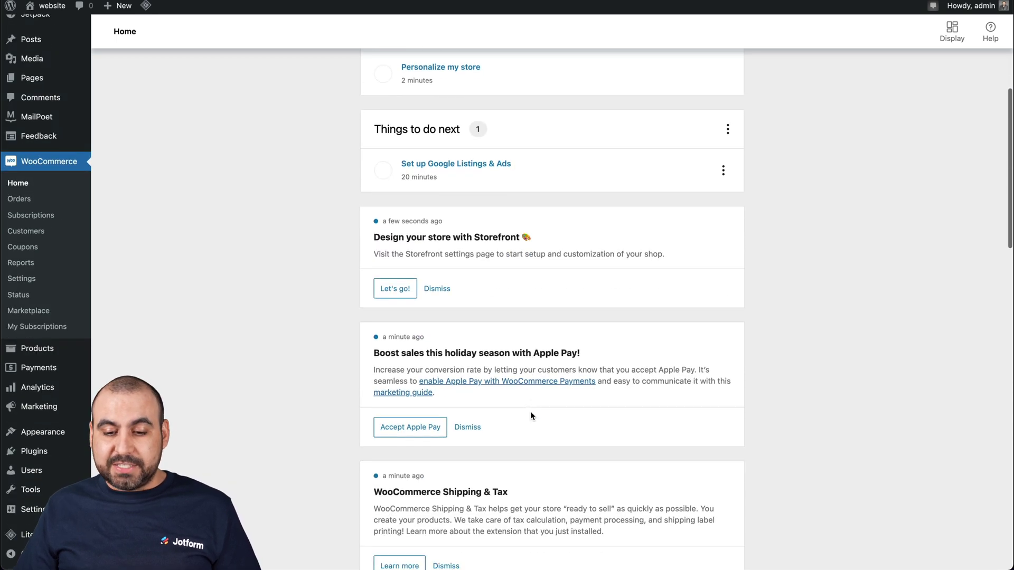
{"action": "scroll", "coordinate": [531, 411], "scroll_direction": "up", "scroll_amount": 12}
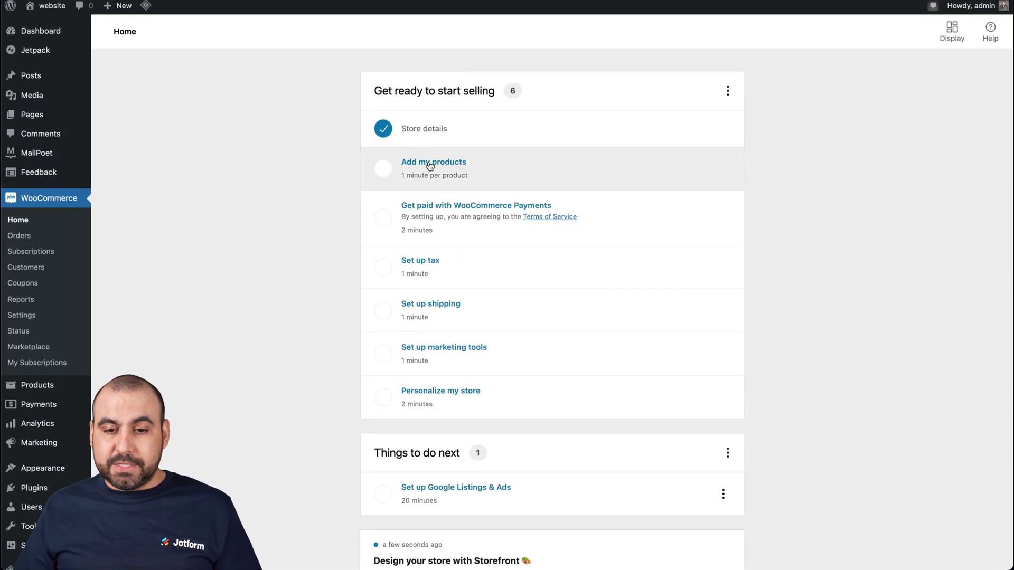
{"action": "left_click", "coordinate": [432, 166]}
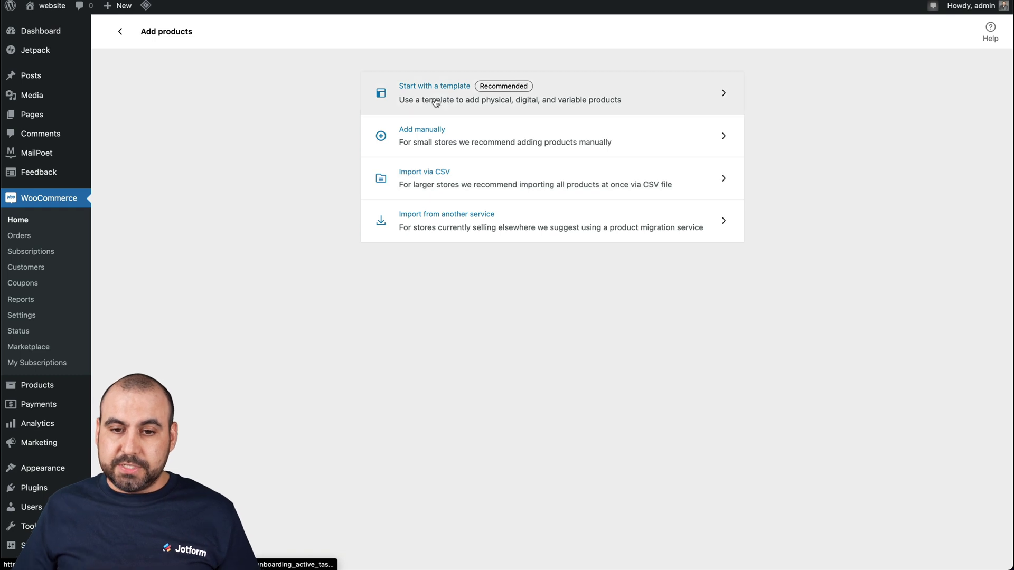
{"action": "left_click", "coordinate": [588, 100]}
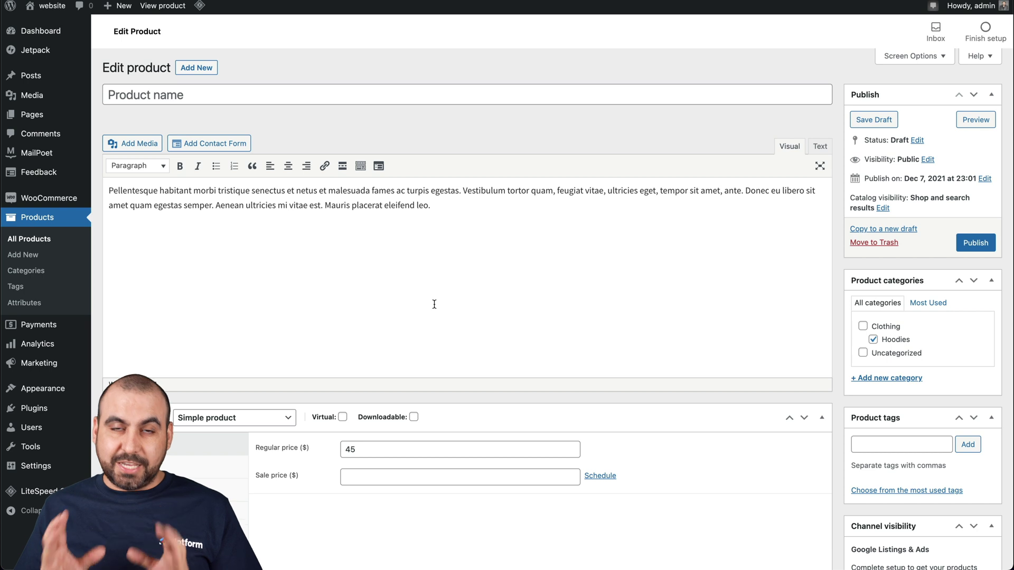
Name the product Tshirt and replace its sample description with Nice looking Tshirt.
{"action": "left_click", "coordinate": [140, 94]}
{"action": "type", "text": "T"}
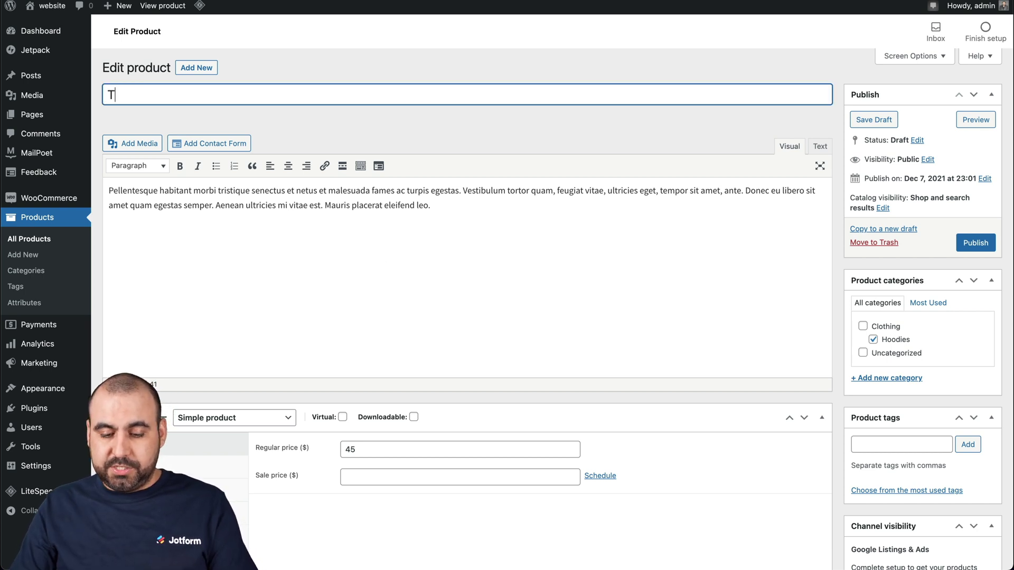
{"action": "type", "text": "shirt"}
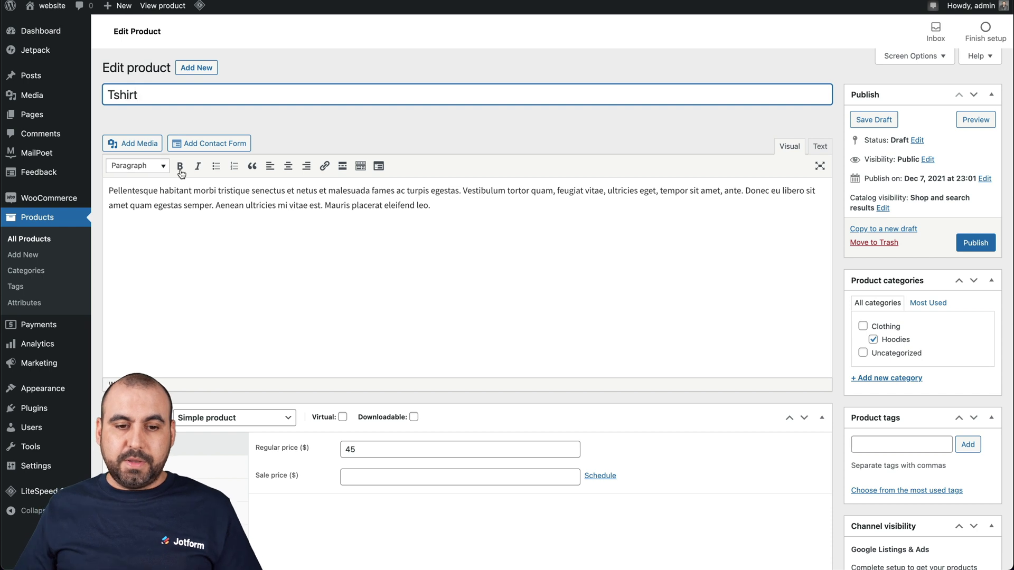
{"action": "left_click", "coordinate": [174, 193]}
{"action": "left_click_drag", "start_coordinate": [454, 211], "coordinate": [109, 184]}
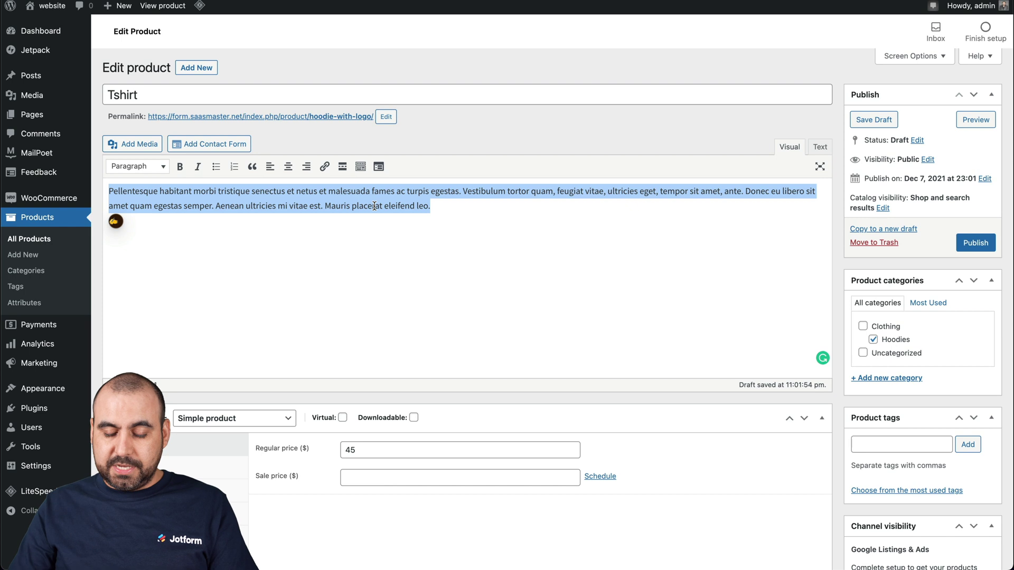
{"action": "type", "text": "Nice l"}
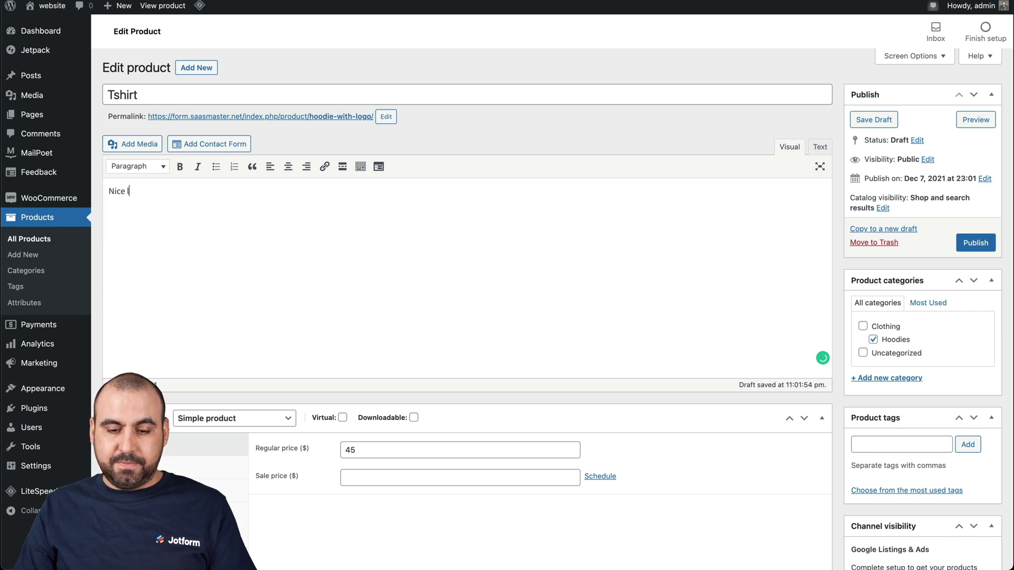
{"action": "type", "text": "ooking Tshirt"}
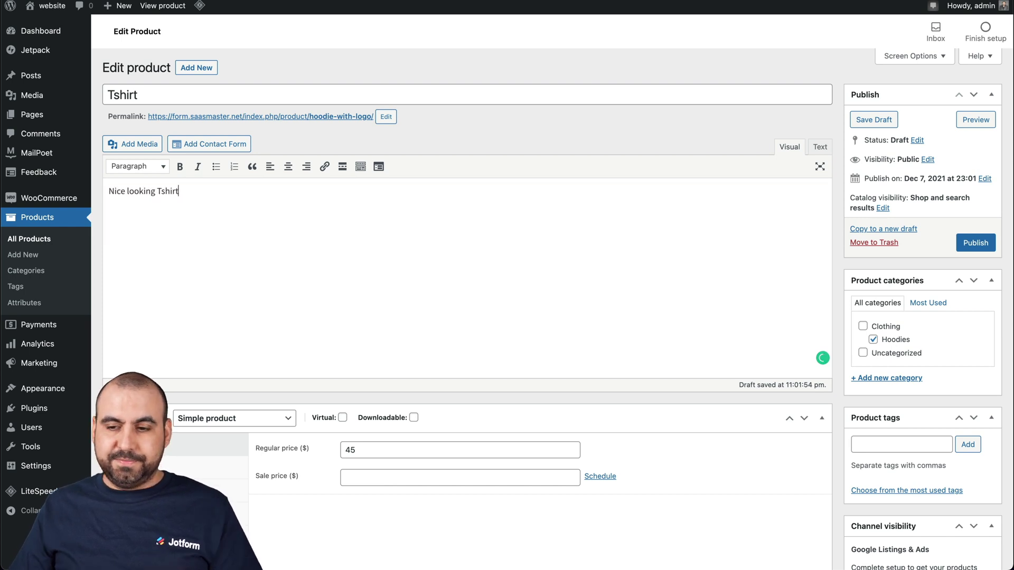
Set the product's sale price to 35 dollars in its general product data.
{"action": "scroll", "coordinate": [481, 270], "scroll_direction": "down", "scroll_amount": 5}
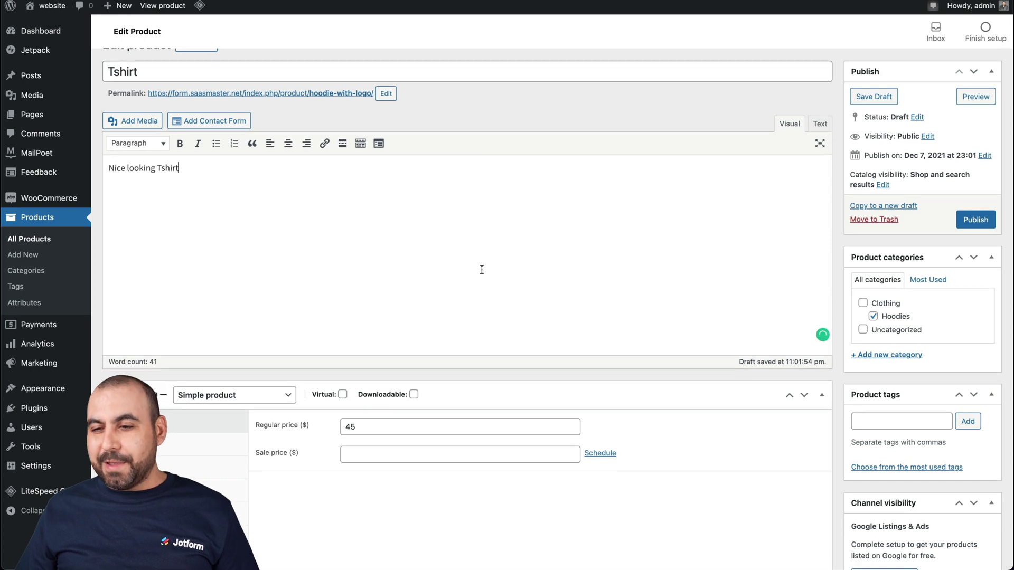
{"action": "scroll", "coordinate": [480, 269], "scroll_direction": "down", "scroll_amount": 3}
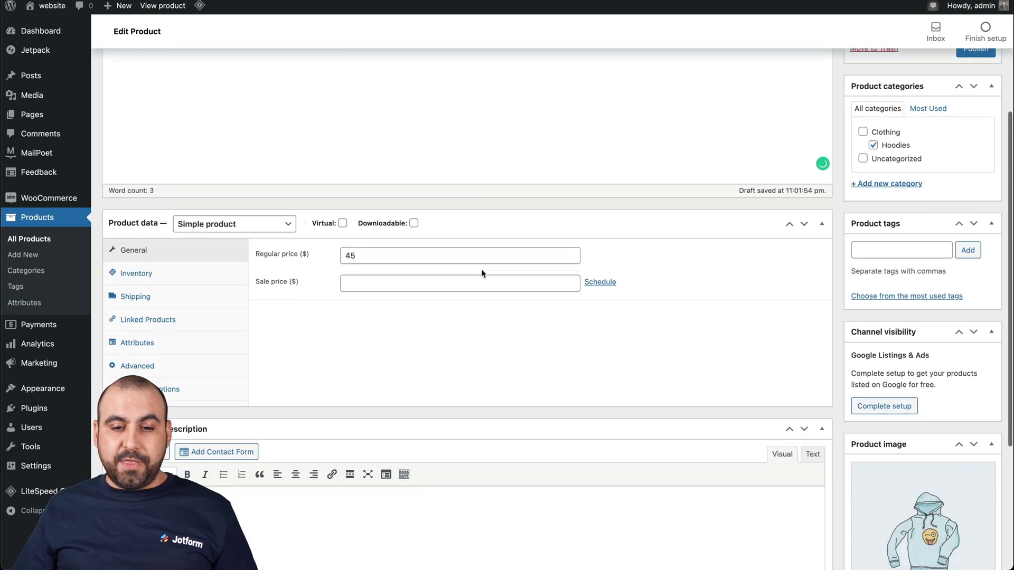
{"action": "left_click", "coordinate": [372, 211]}
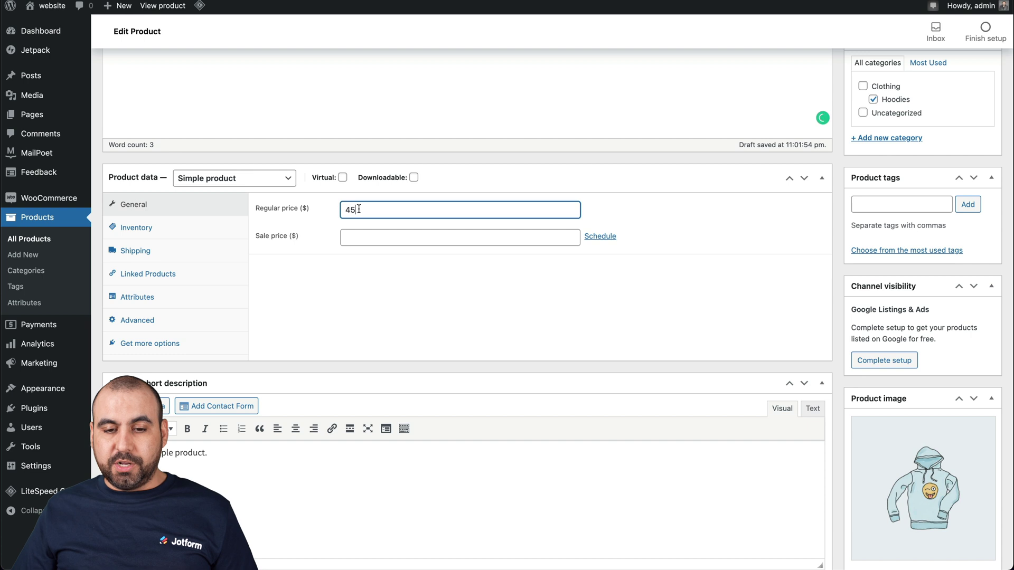
{"action": "left_click_drag", "start_coordinate": [390, 209], "coordinate": [335, 209]}
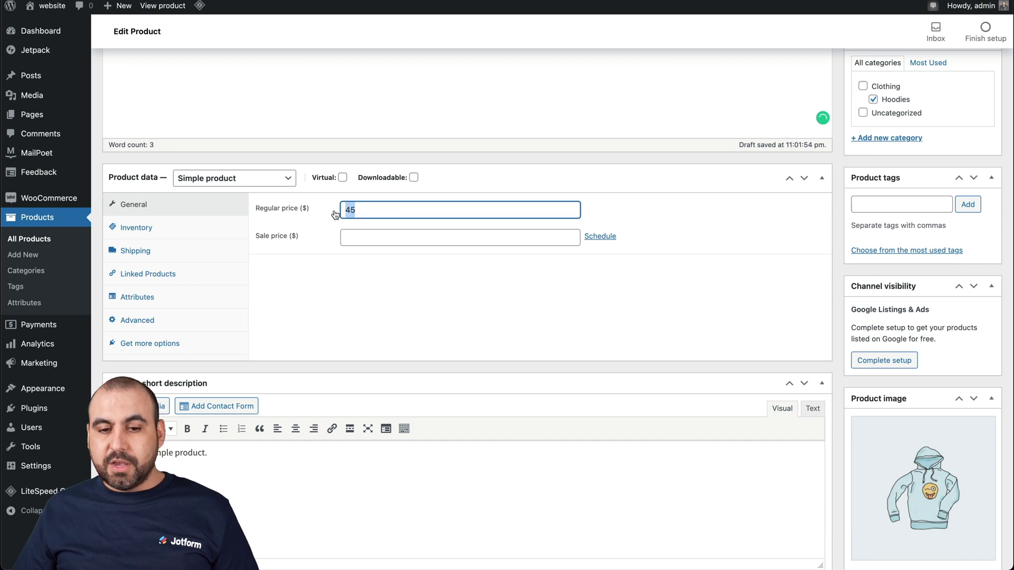
{"action": "left_click", "coordinate": [349, 238]}
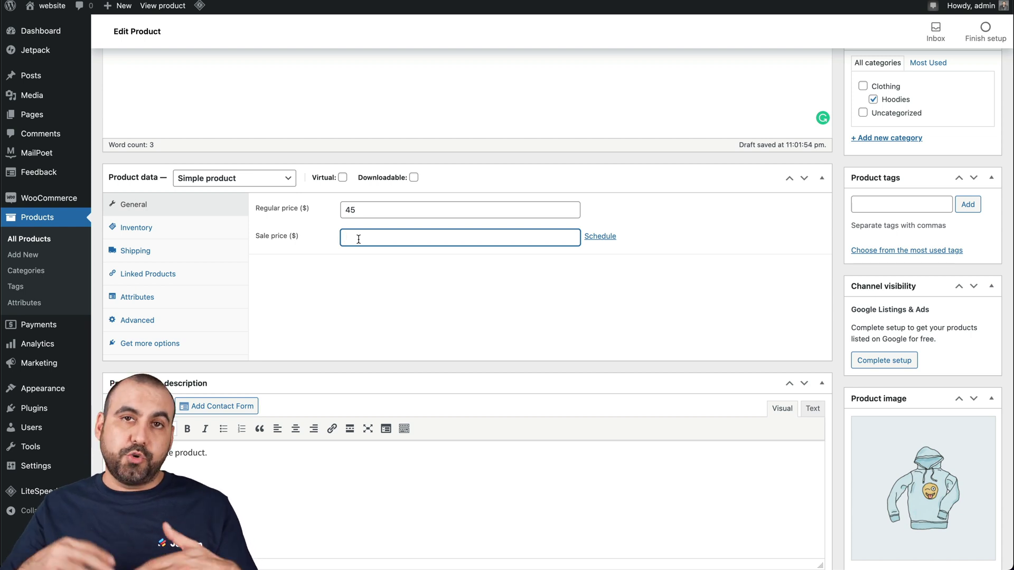
{"action": "type", "text": "35"}
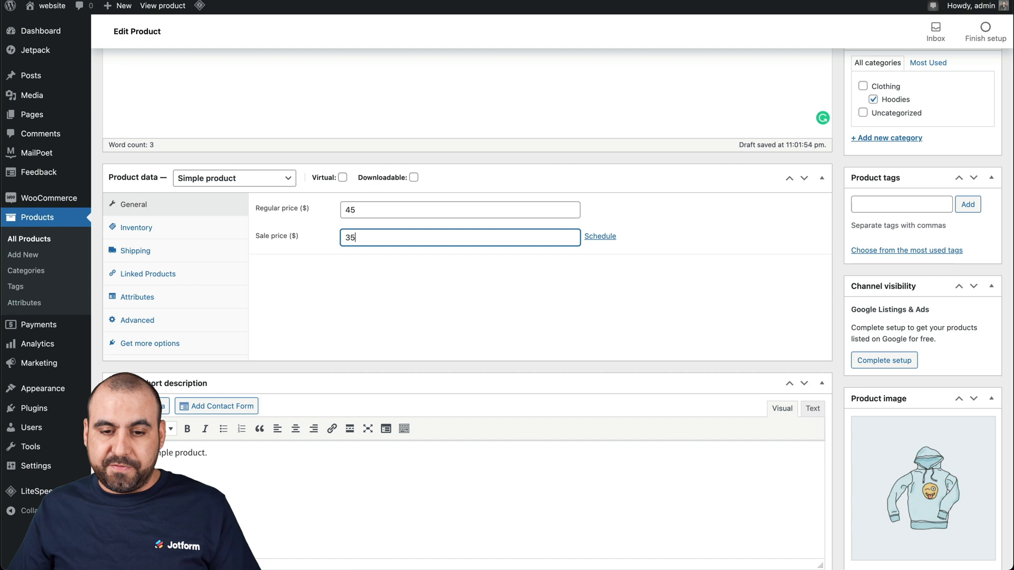
{"action": "left_click", "coordinate": [350, 277]}
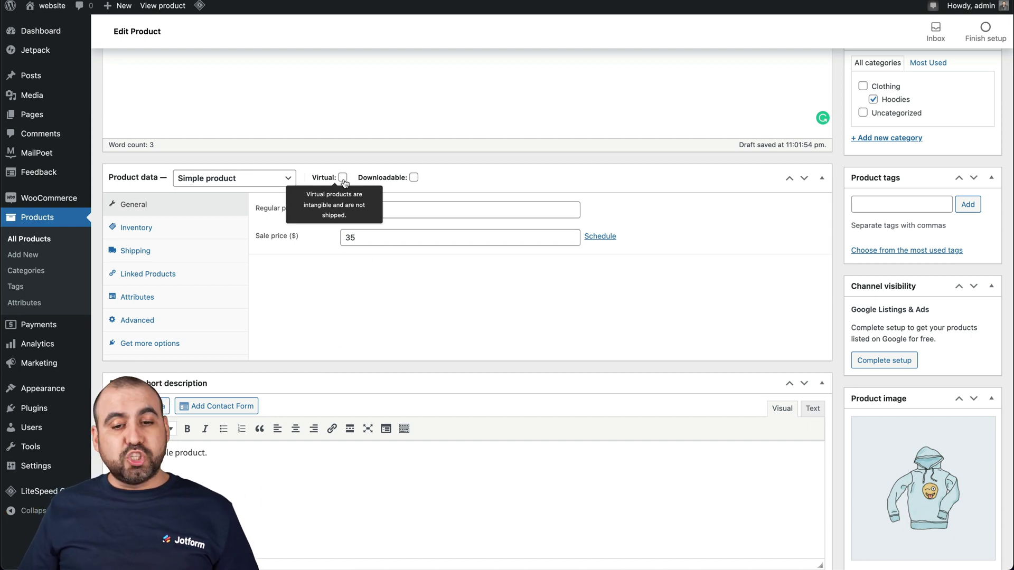
Review the product's stock status options, shipping, linked products, attributes, advanced settings and extra options, plus its short description, image and categories.
{"action": "left_click", "coordinate": [189, 230]}
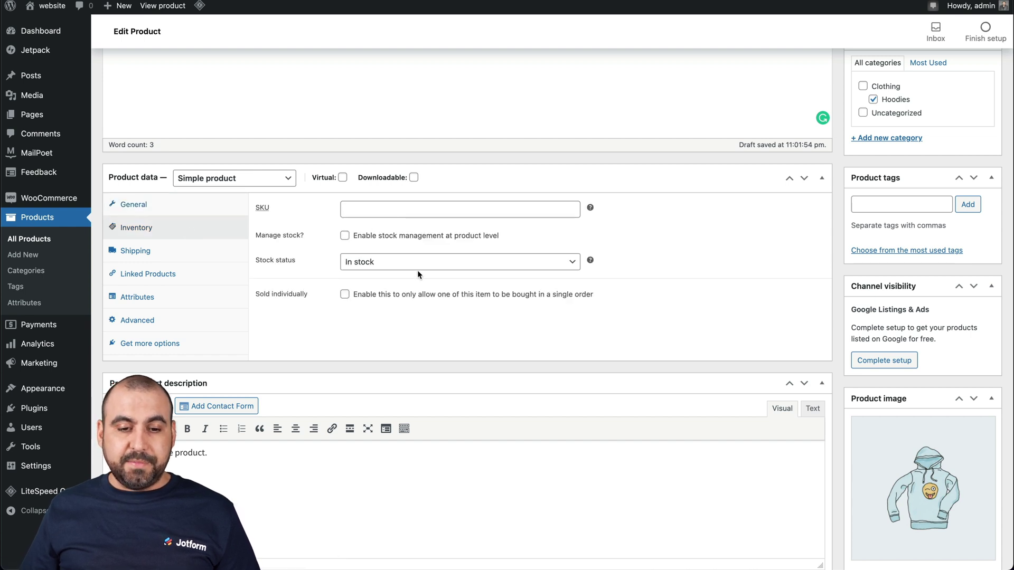
{"action": "left_click", "coordinate": [385, 264]}
{"action": "left_click", "coordinate": [363, 331]}
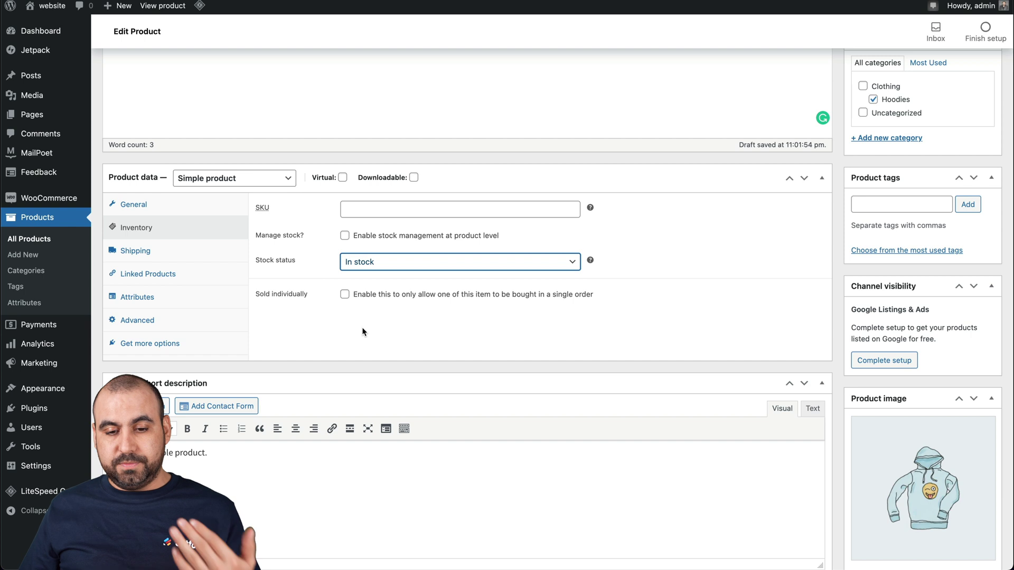
{"action": "left_click", "coordinate": [139, 251]}
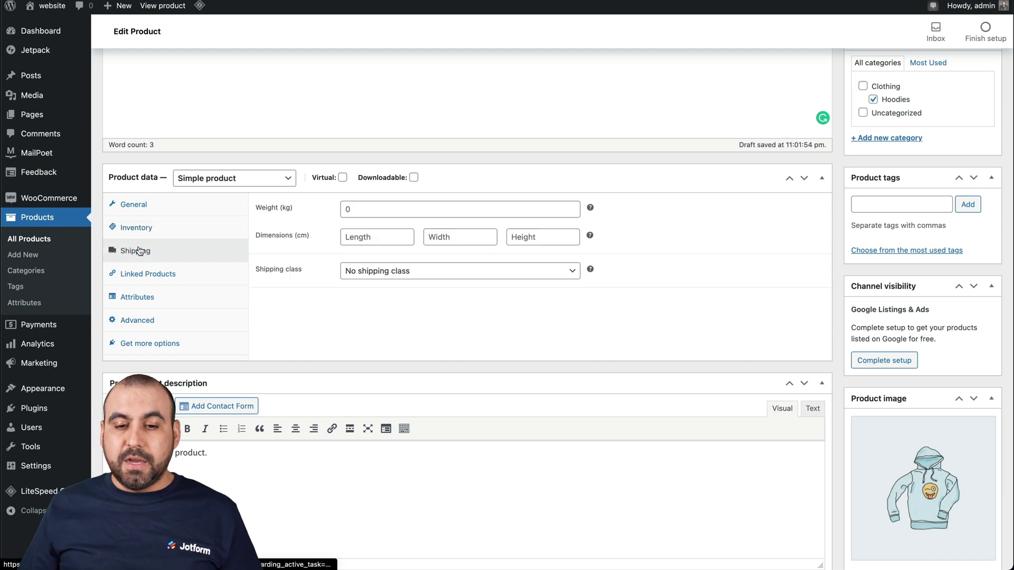
{"action": "left_click", "coordinate": [169, 275]}
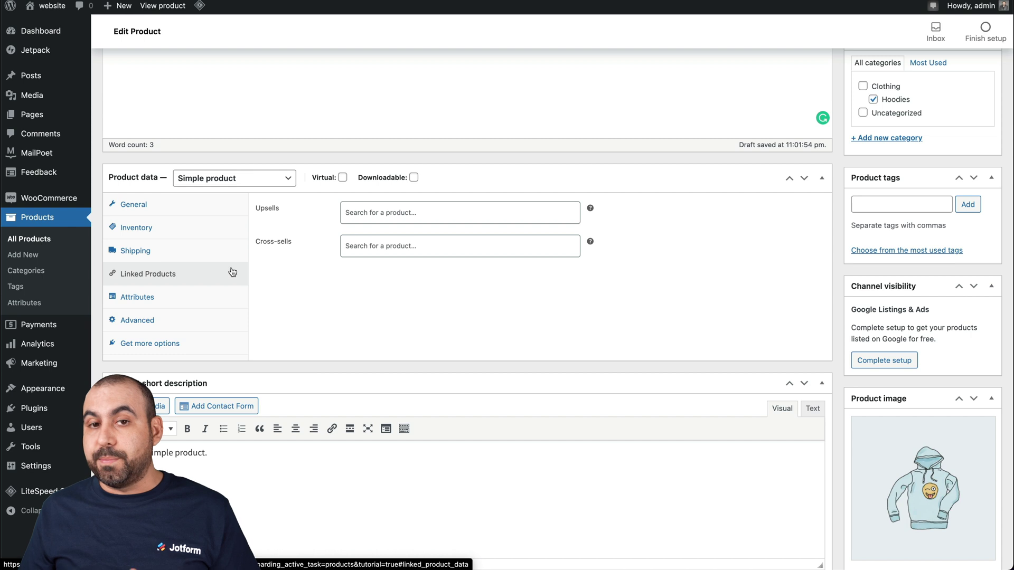
{"action": "left_click", "coordinate": [207, 296]}
{"action": "left_click", "coordinate": [167, 326]}
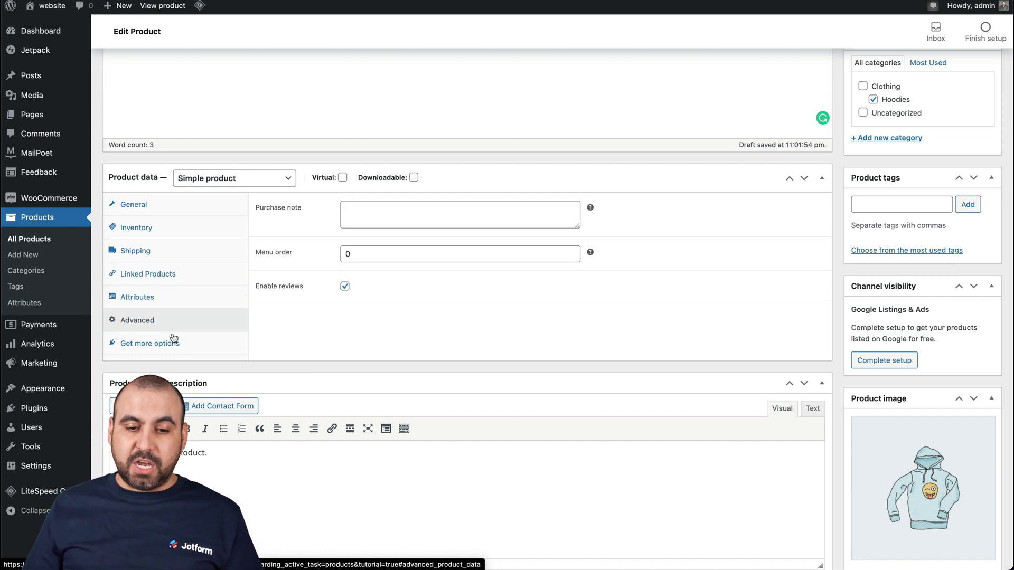
{"action": "left_click", "coordinate": [184, 346]}
{"action": "scroll", "coordinate": [362, 318], "scroll_direction": "down", "scroll_amount": 3}
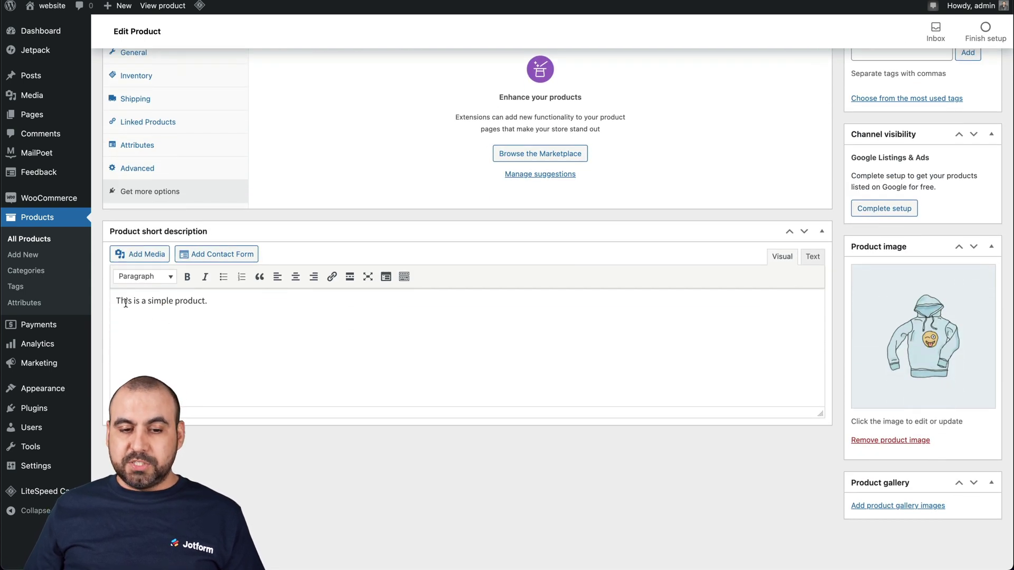
{"action": "scroll", "coordinate": [423, 344], "scroll_direction": "up", "scroll_amount": 1}
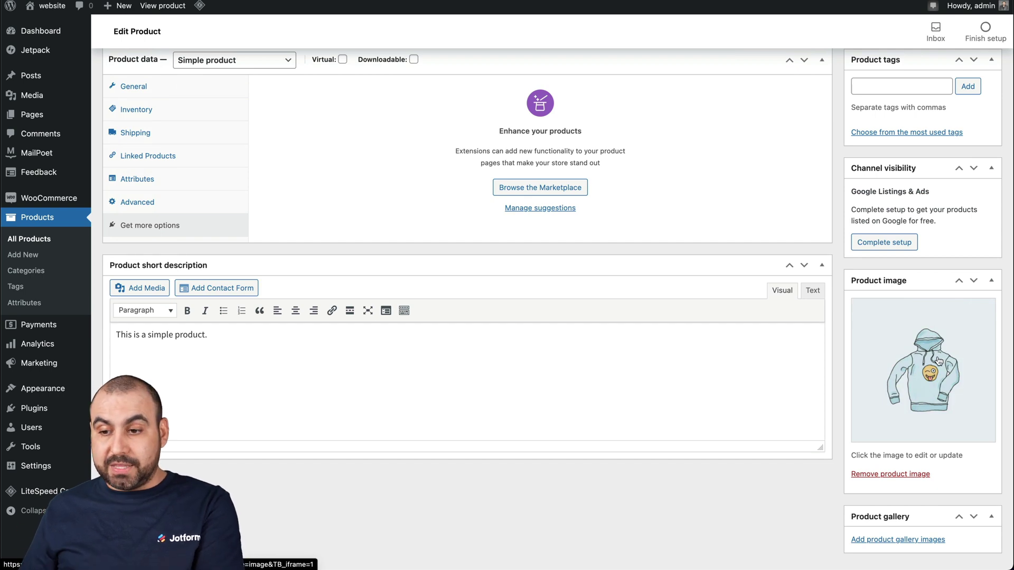
{"action": "scroll", "coordinate": [938, 360], "scroll_direction": "up", "scroll_amount": 5}
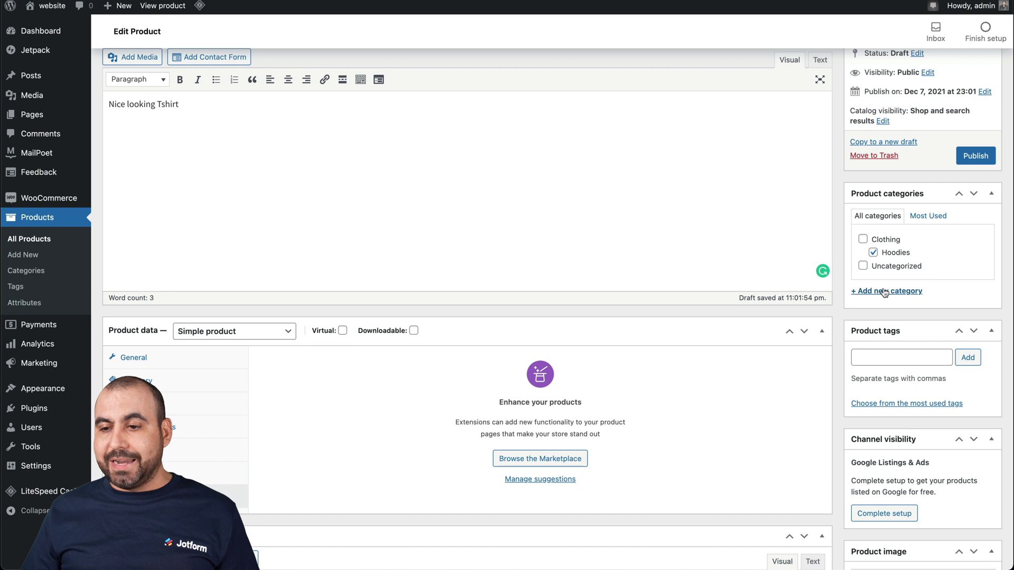
{"action": "scroll", "coordinate": [885, 293], "scroll_direction": "up", "scroll_amount": 2}
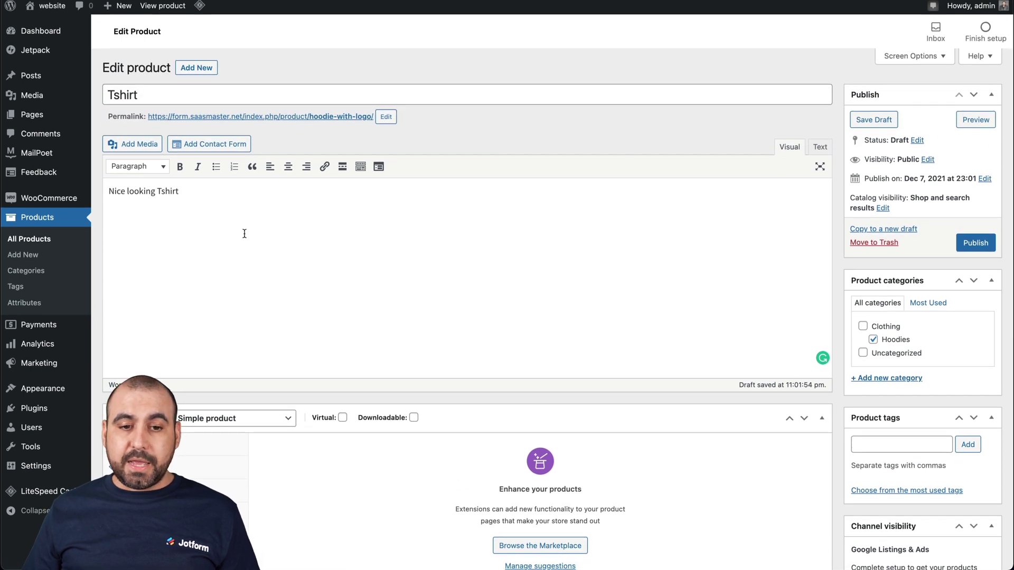
Publish the Tshirt product and view its public page in the store.
{"action": "left_click", "coordinate": [977, 243]}
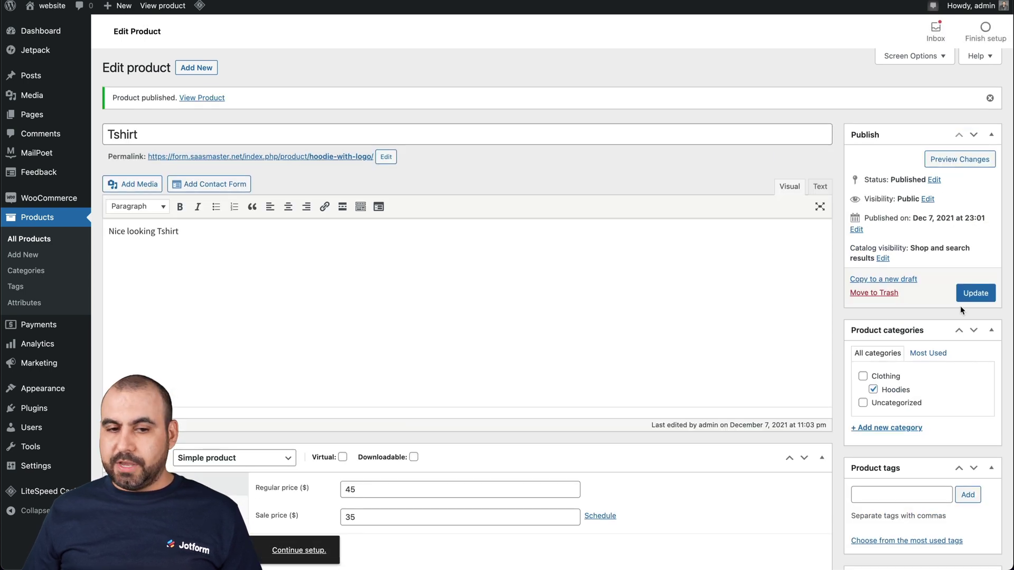
{"action": "left_click", "coordinate": [358, 156]}
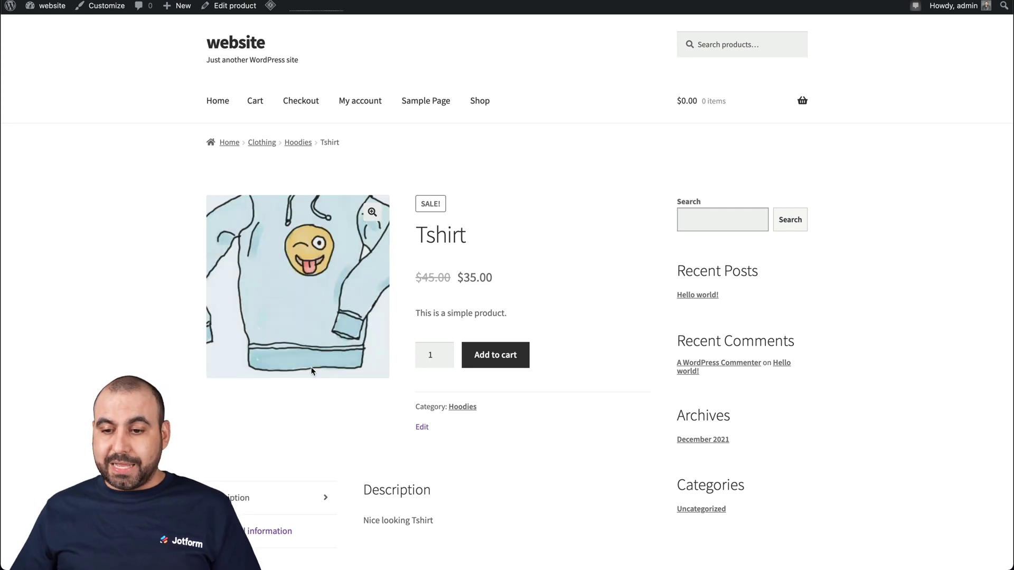
{"action": "scroll", "coordinate": [772, 179], "scroll_direction": "down", "scroll_amount": 2}
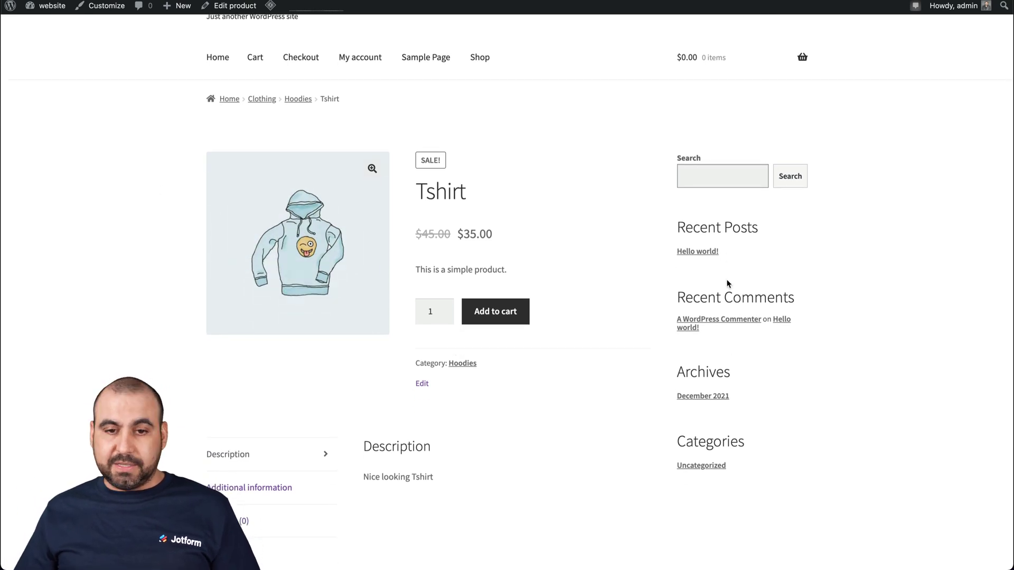
Look over the published Tshirt page, return to the site dashboard and open the WooCommerce payment settings.
{"action": "scroll", "coordinate": [727, 284], "scroll_direction": "up", "scroll_amount": 2}
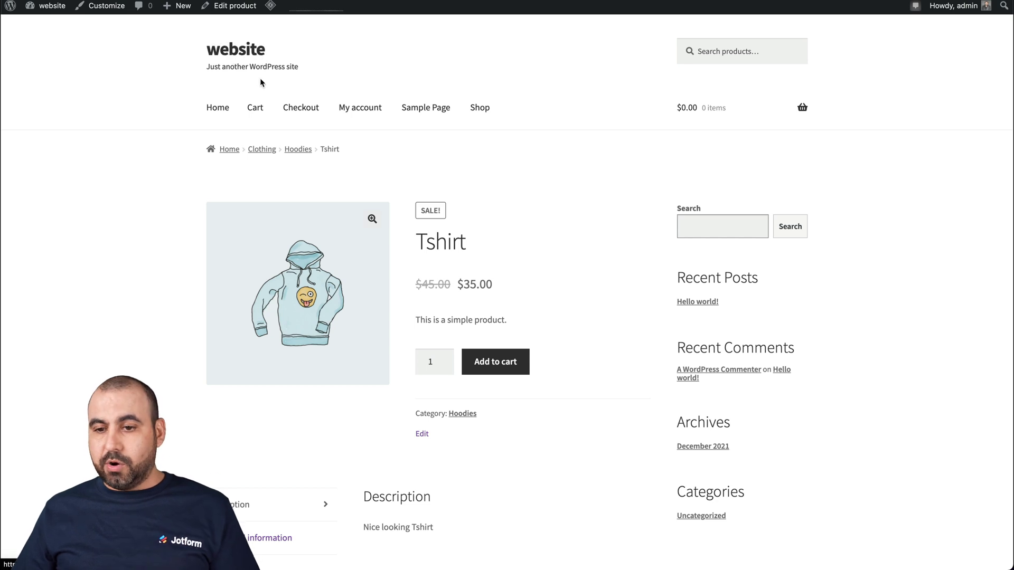
{"action": "scroll", "coordinate": [566, 253], "scroll_direction": "down", "scroll_amount": 5}
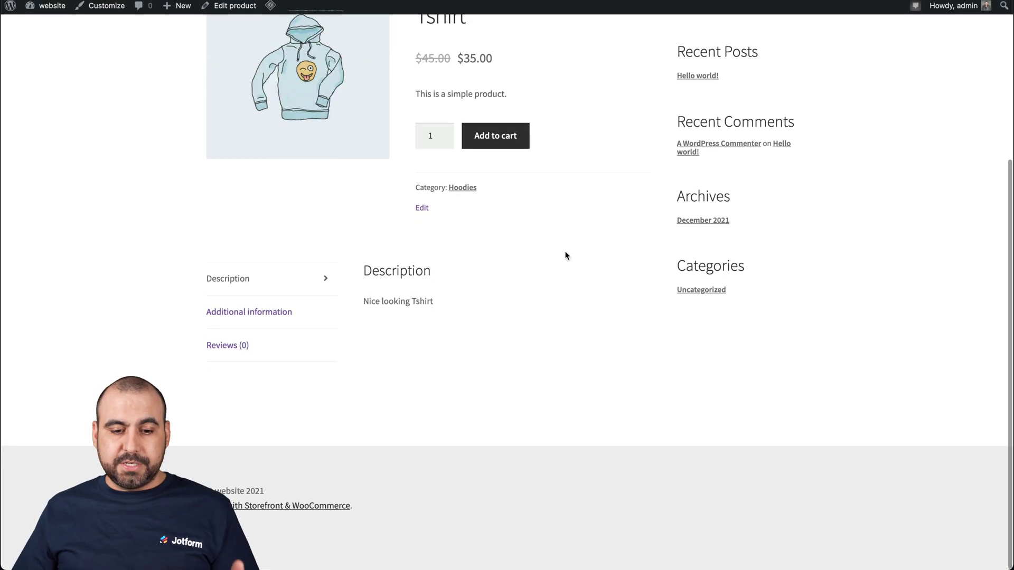
{"action": "scroll", "coordinate": [337, 483], "scroll_direction": "up", "scroll_amount": 5}
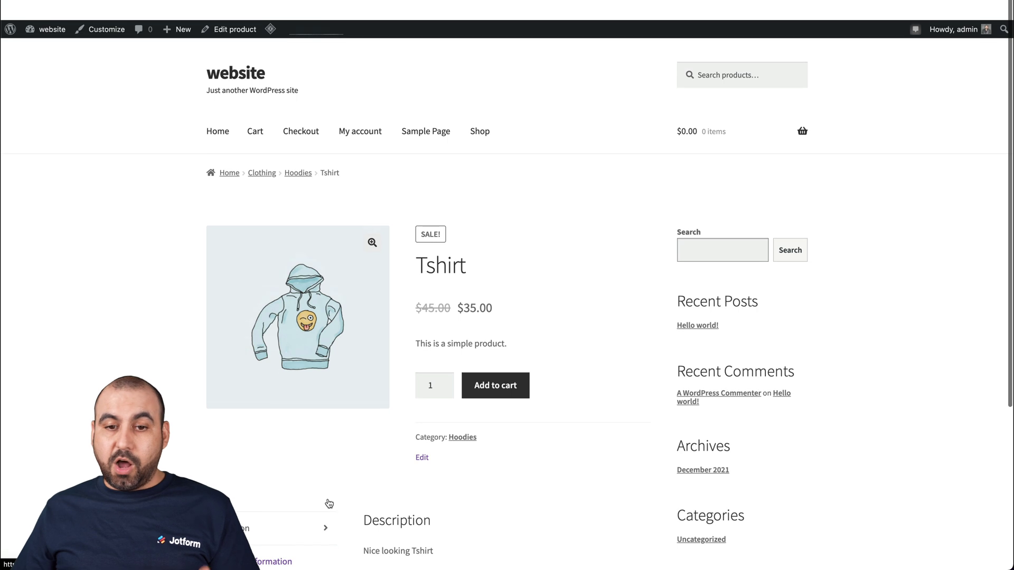
{"action": "mouse_move", "coordinate": [51, 9]}
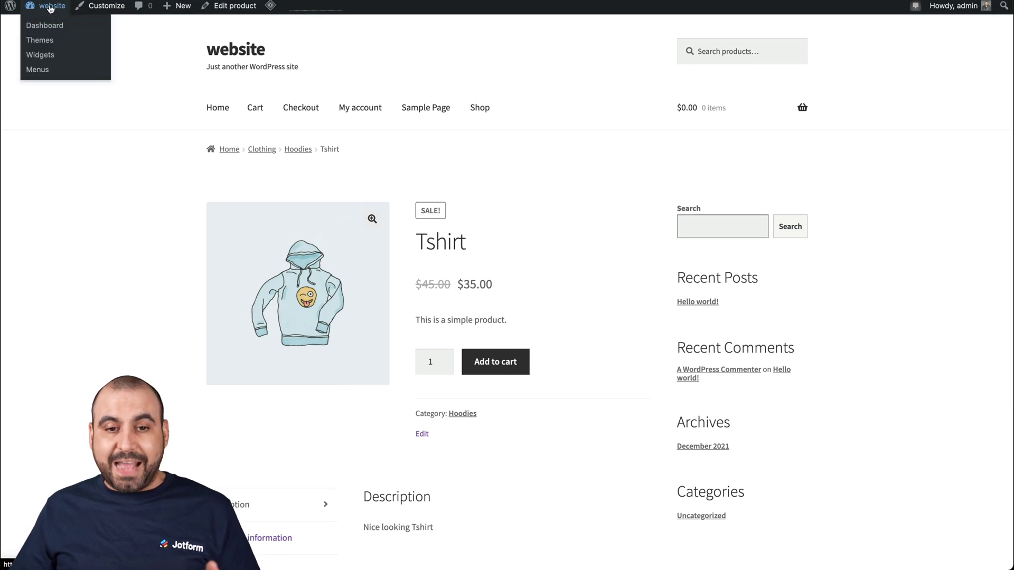
{"action": "left_click", "coordinate": [51, 9]}
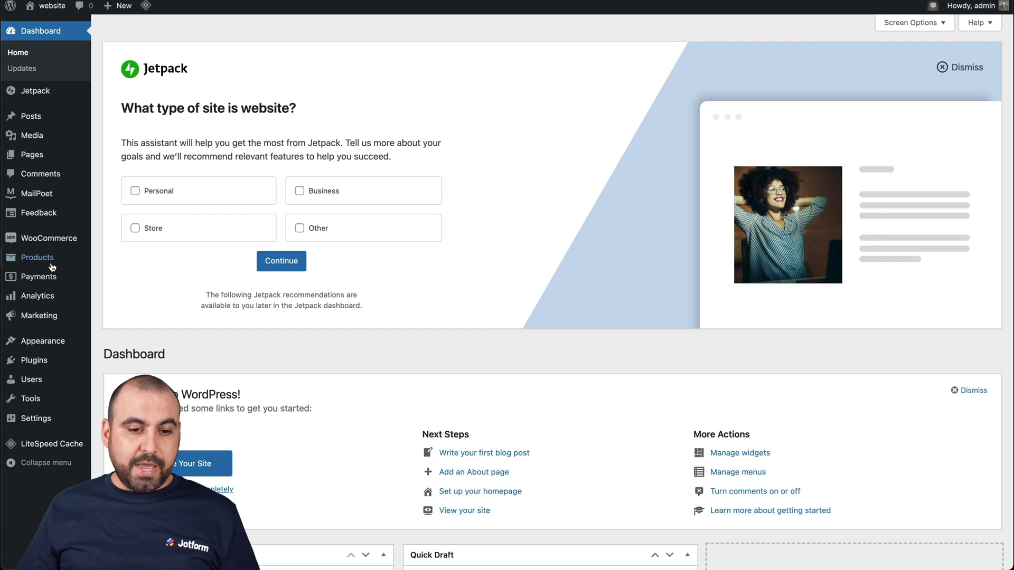
{"action": "mouse_move", "coordinate": [49, 242]}
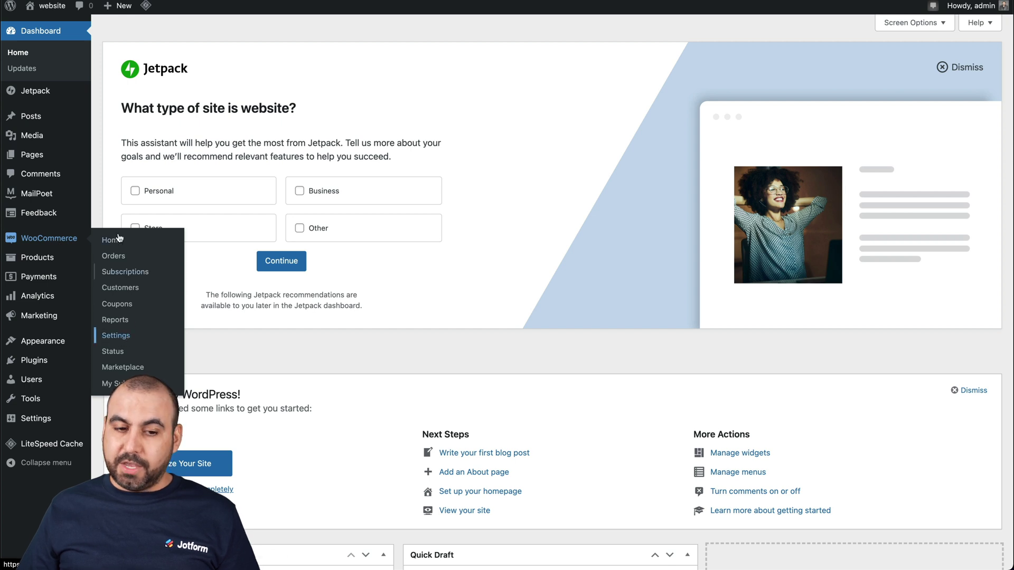
{"action": "left_click", "coordinate": [115, 333]}
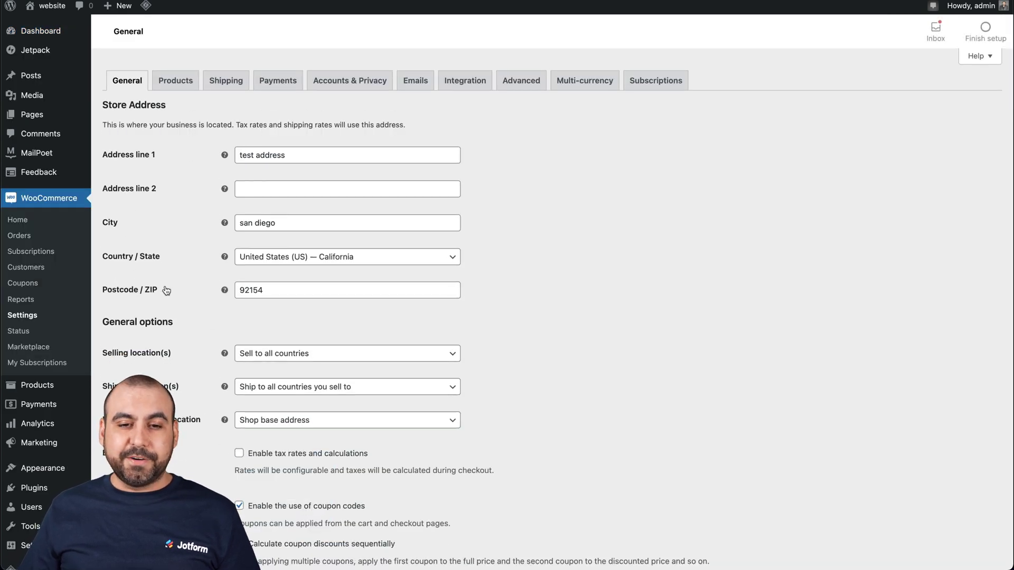
{"action": "left_click", "coordinate": [287, 86]}
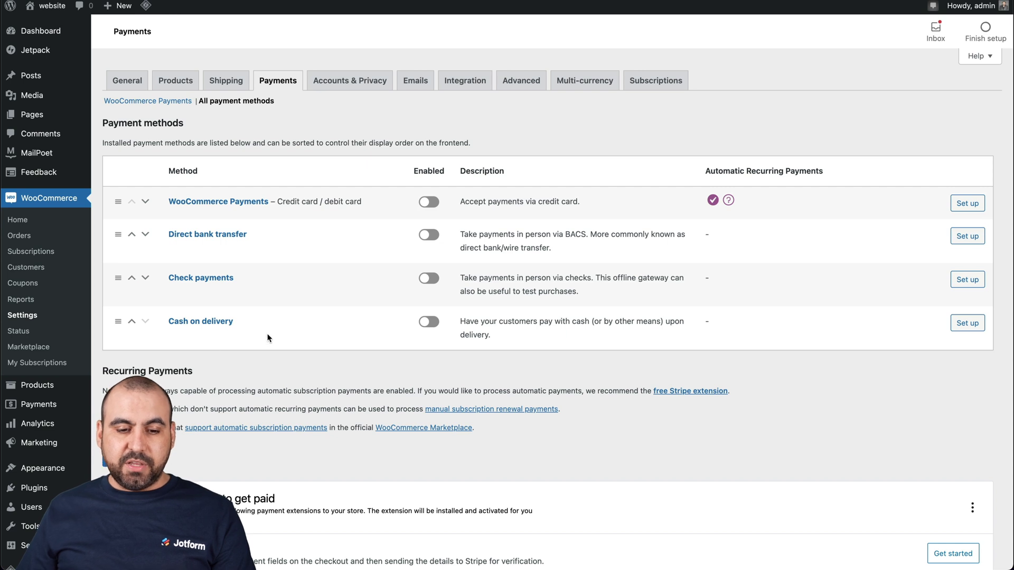
Set up the recommended PayPal payment extension and connect the PayPal account to the store, granting access to WooCommerce Developers.
{"action": "scroll", "coordinate": [268, 336], "scroll_direction": "down", "scroll_amount": 3}
{"action": "scroll", "coordinate": [267, 338], "scroll_direction": "down", "scroll_amount": 1}
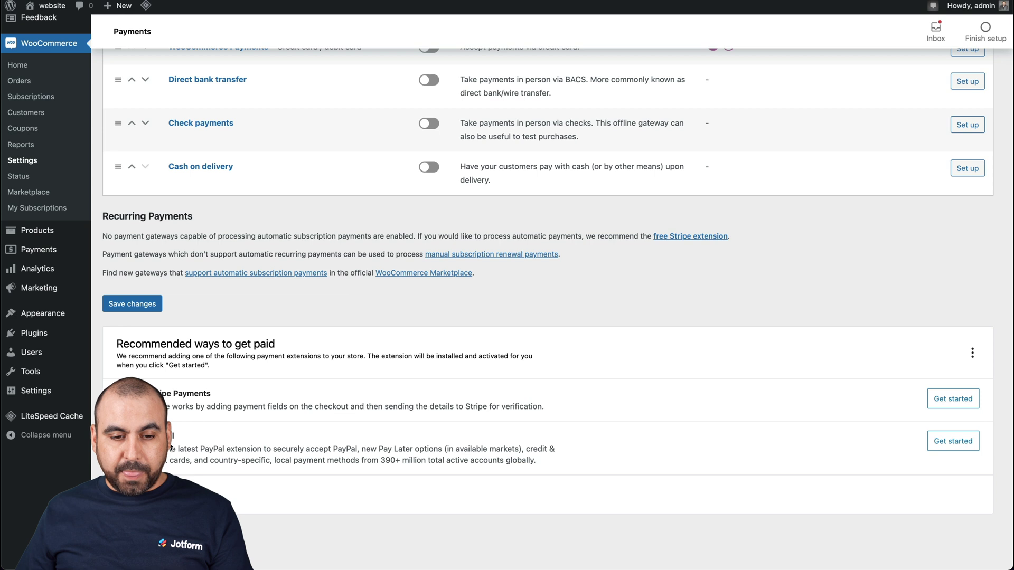
{"action": "left_click", "coordinate": [961, 442]}
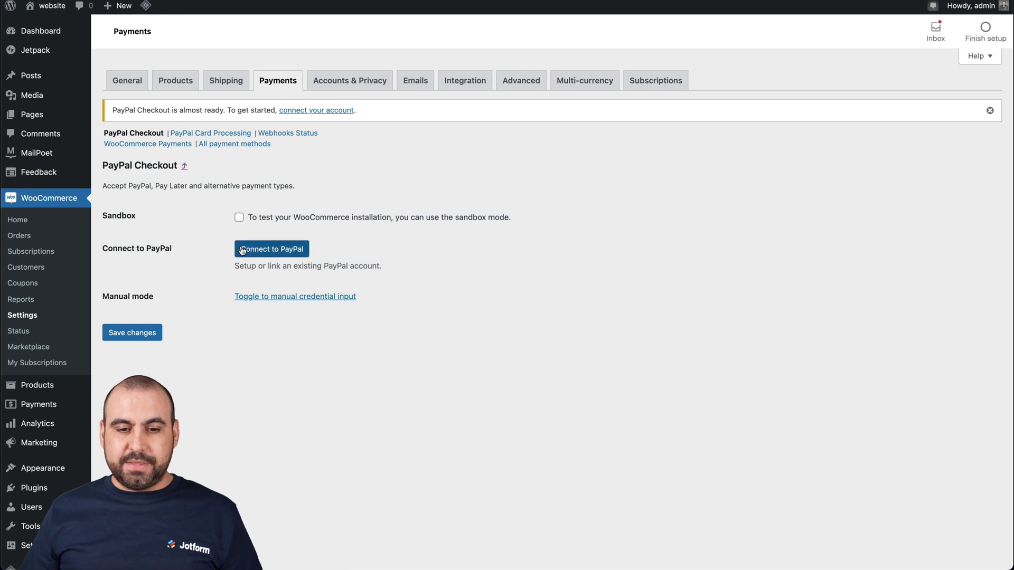
{"action": "left_click", "coordinate": [271, 251]}
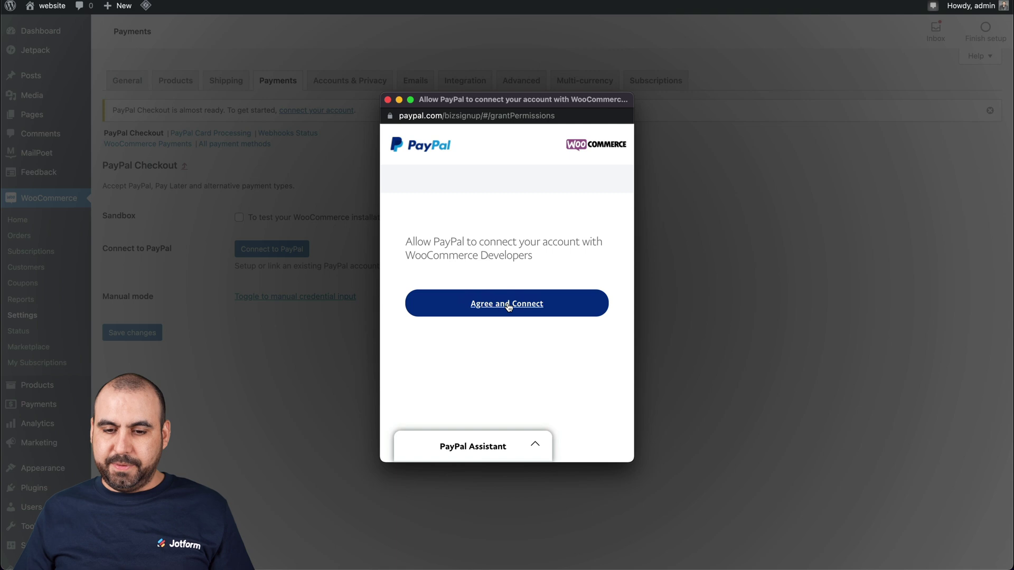
{"action": "left_click", "coordinate": [508, 304]}
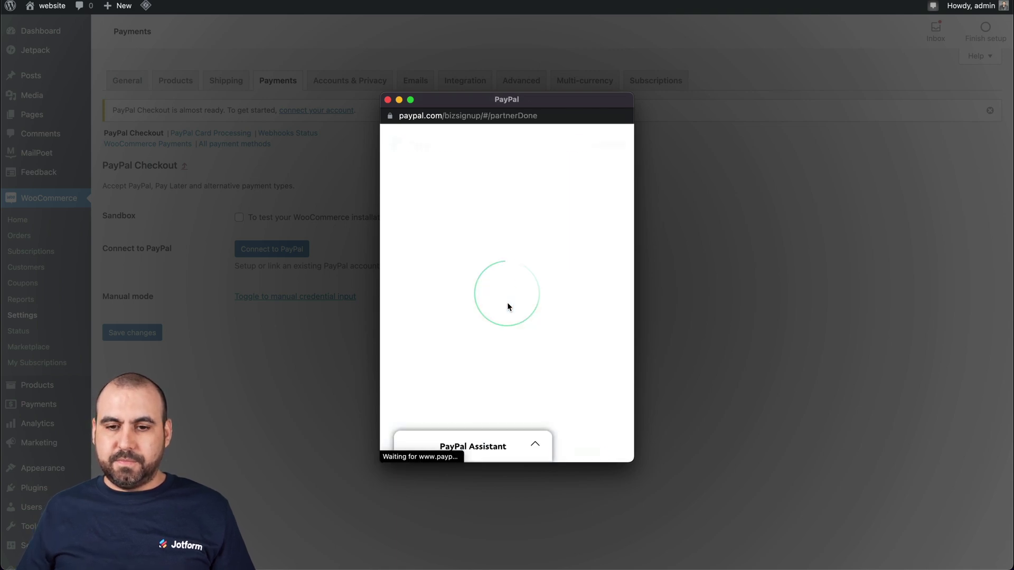
{"action": "scroll", "coordinate": [507, 300], "scroll_direction": "down", "scroll_amount": 3}
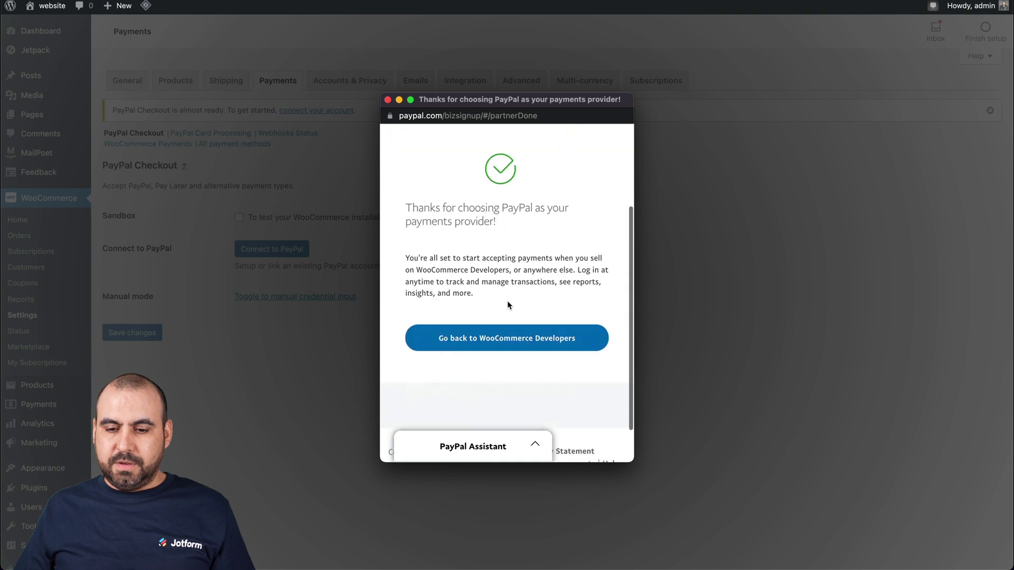
{"action": "left_click", "coordinate": [519, 341]}
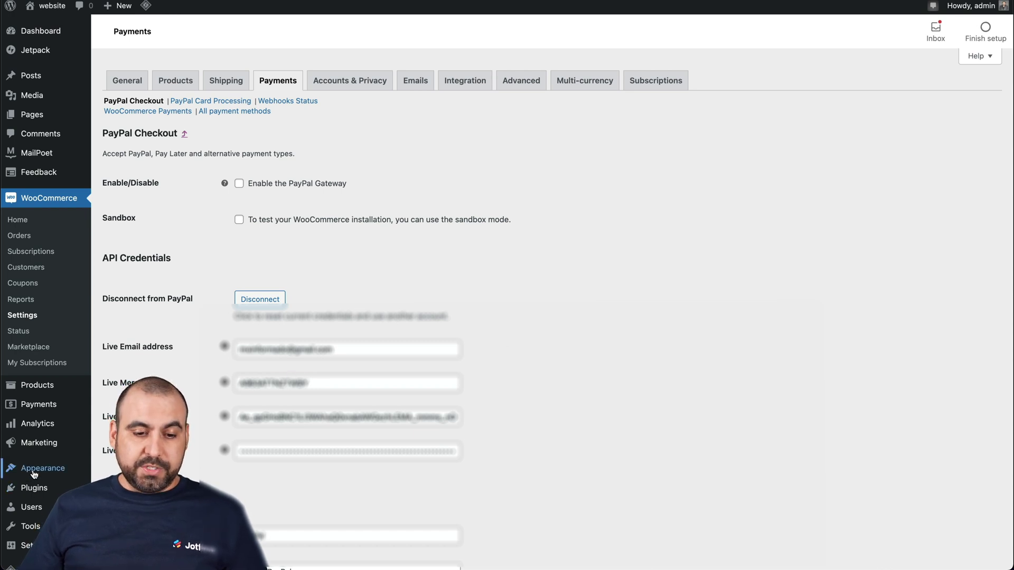
View the installed themes and open the customizer for the active Storefront theme, skipping its welcome tour.
{"action": "left_click", "coordinate": [107, 426]}
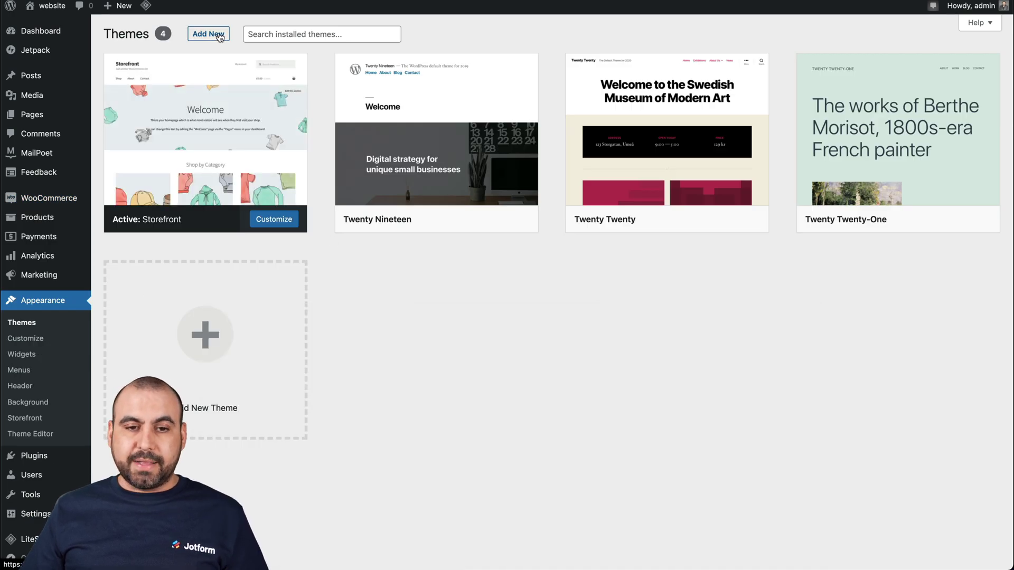
{"action": "left_click", "coordinate": [41, 340]}
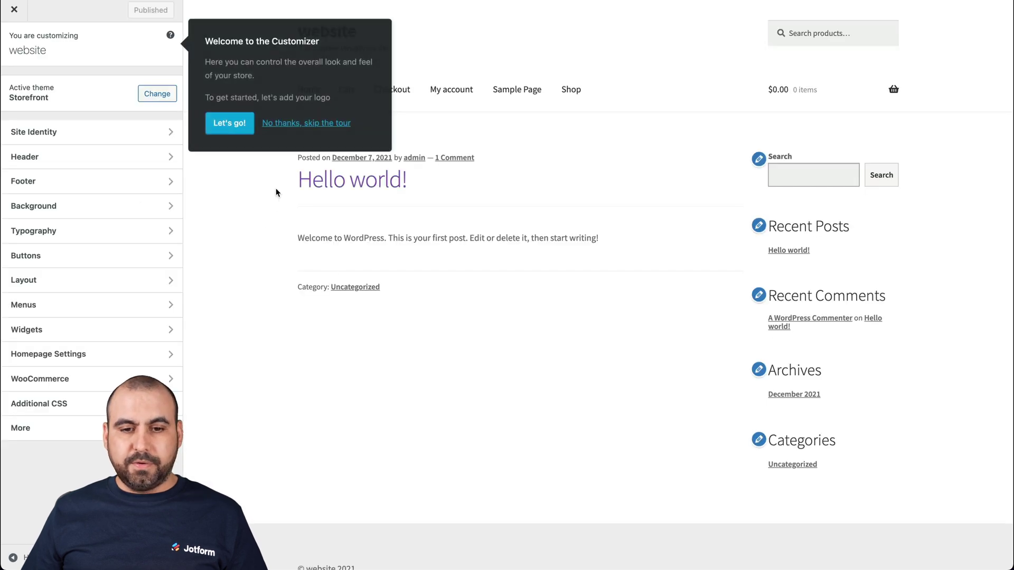
{"action": "left_click", "coordinate": [316, 127]}
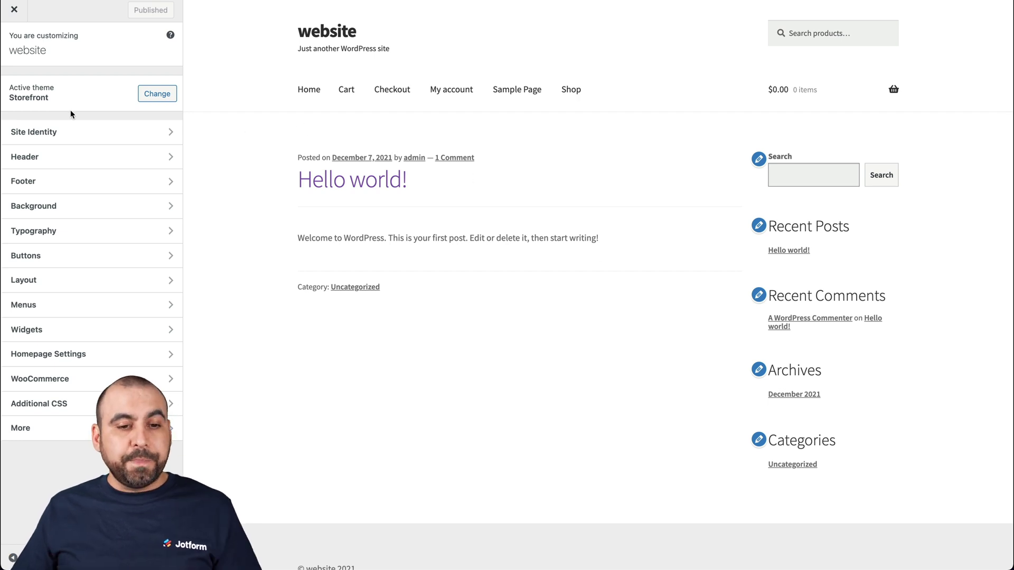
Try changing the site title to My Woo Store in the customizer's site identity settings.
{"action": "left_click", "coordinate": [90, 136]}
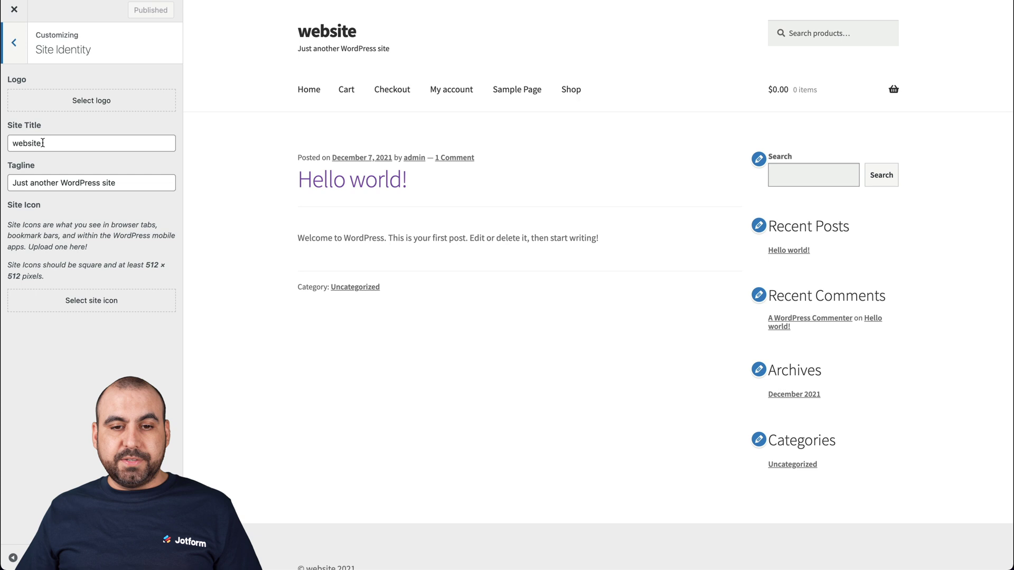
{"action": "left_click_drag", "start_coordinate": [43, 143], "coordinate": [2, 145]}
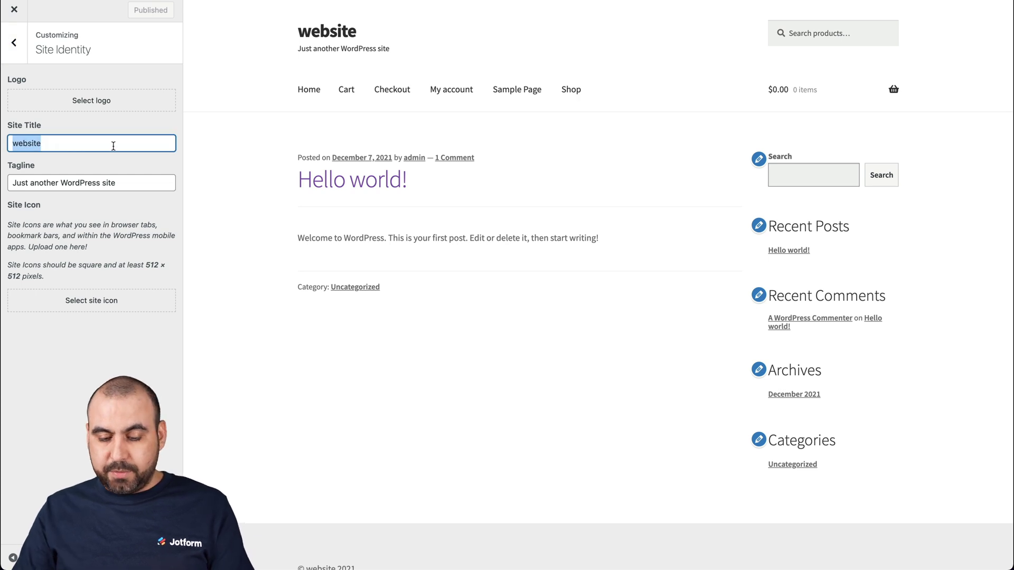
{"action": "type", "text": "My Woo Store"}
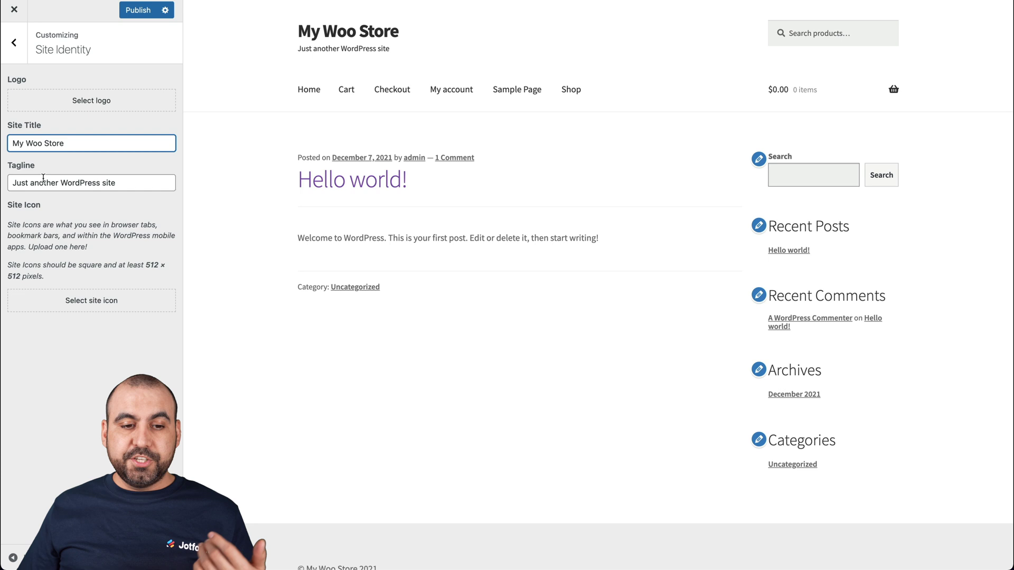
Check the sidebar widget area in the customizer and leave it, discarding the unpublished changes.
{"action": "left_click", "coordinate": [14, 42]}
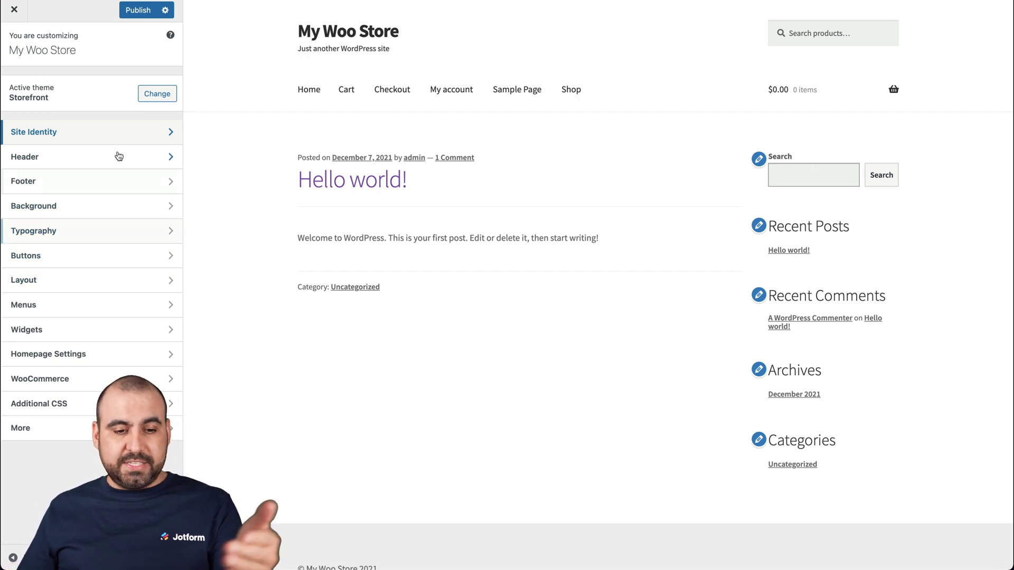
{"action": "left_click", "coordinate": [759, 159]}
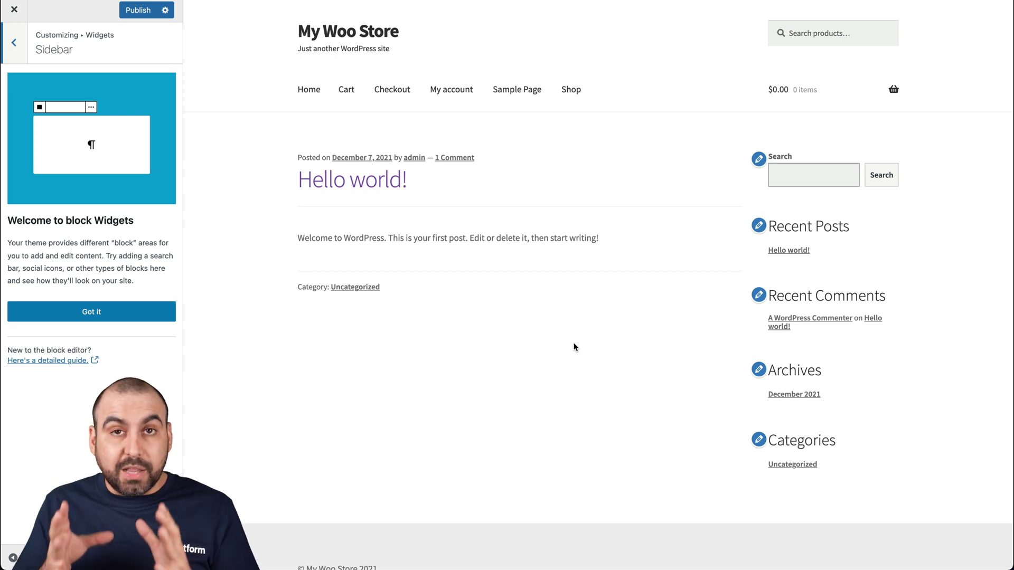
{"action": "left_click", "coordinate": [14, 42]}
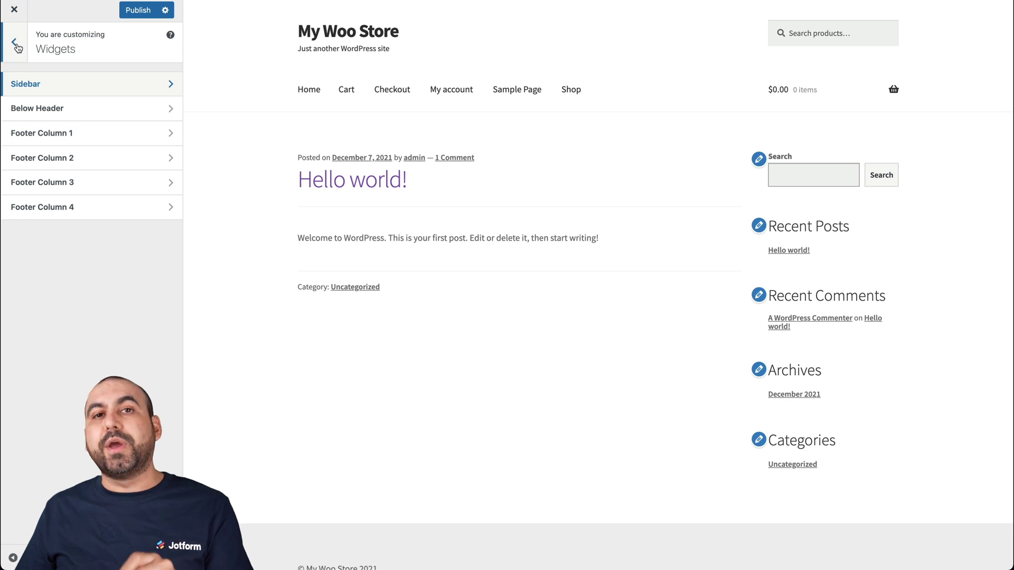
{"action": "left_click", "coordinate": [16, 11]}
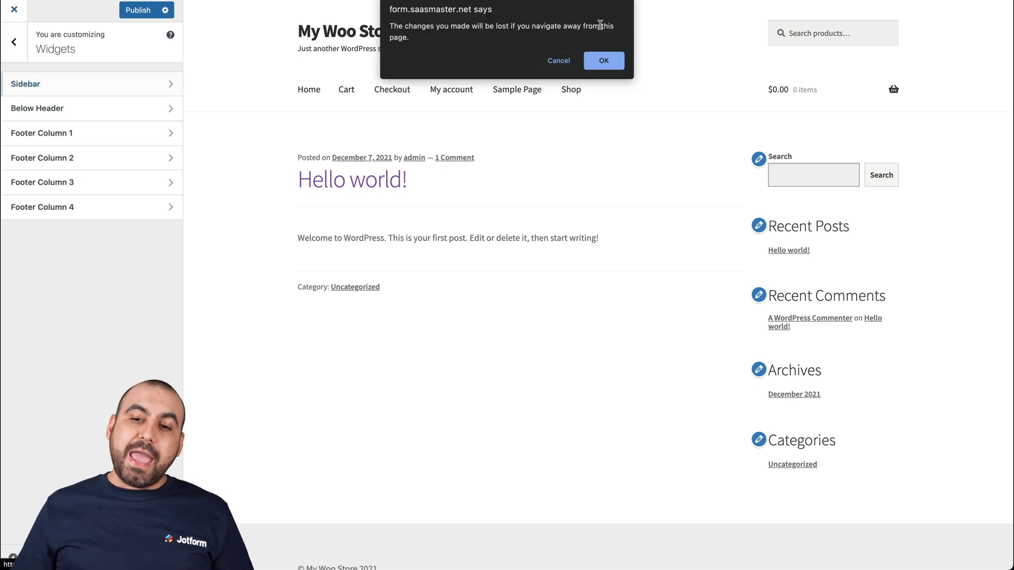
{"action": "left_click", "coordinate": [604, 60]}
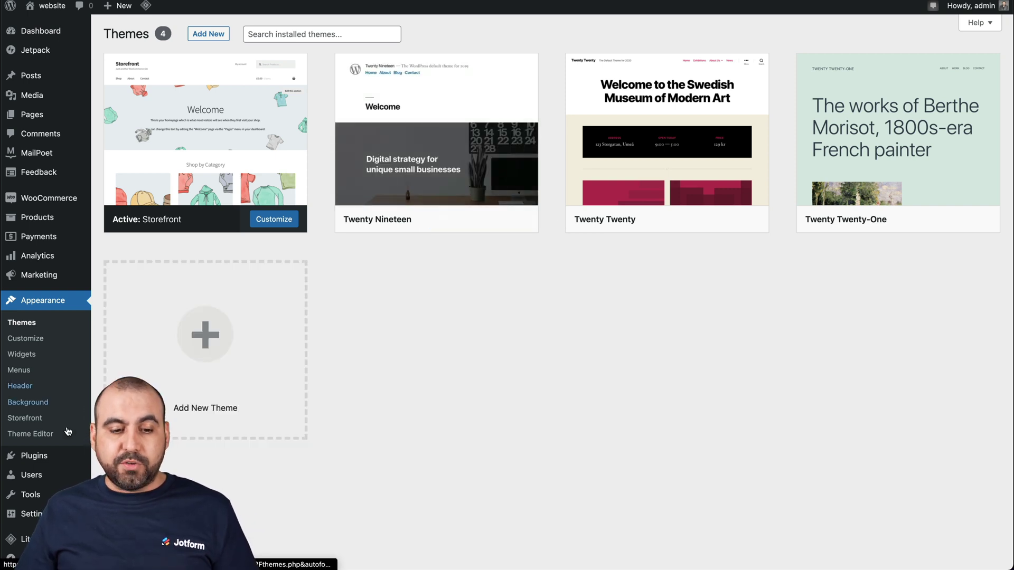
{"action": "mouse_move", "coordinate": [50, 463]}
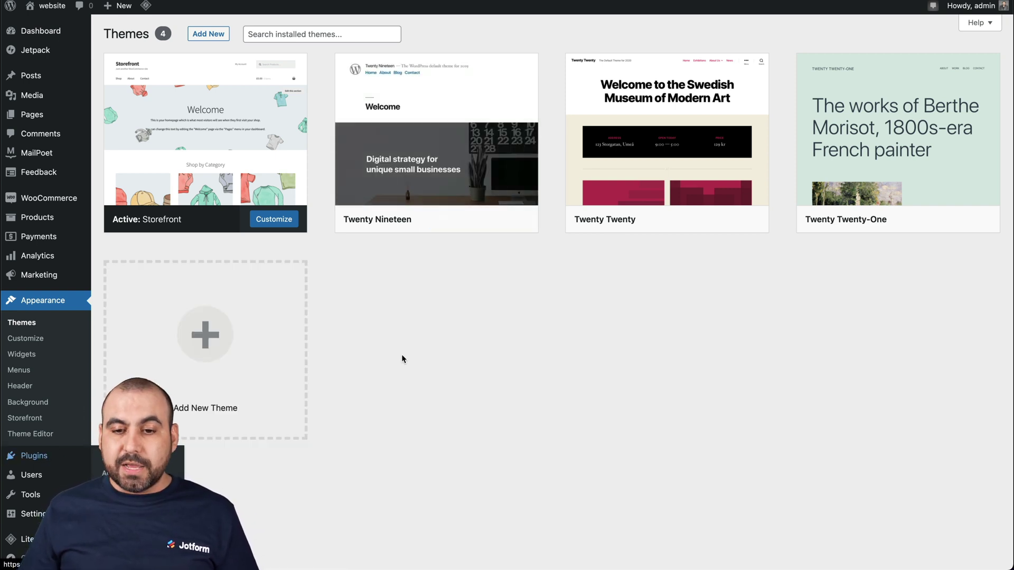